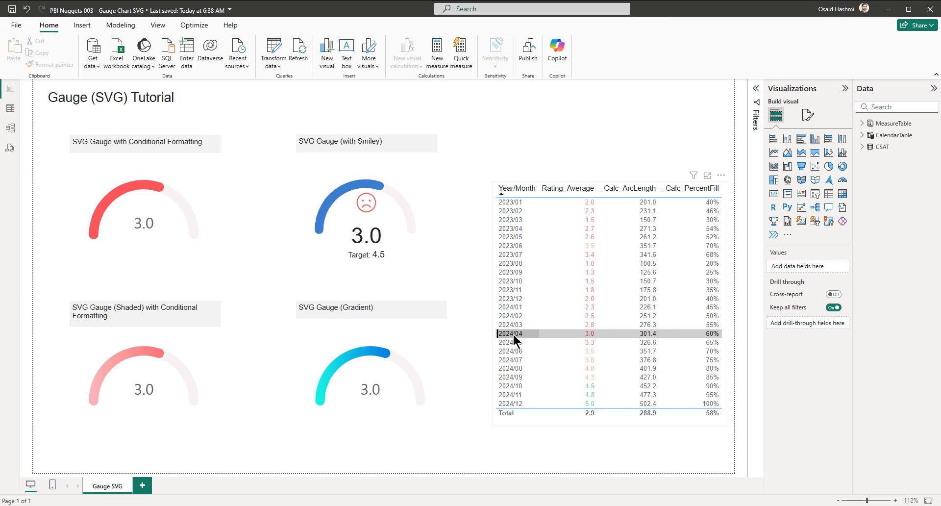
Compare the finished gauges for several months by selecting 2024/06, 2024/10, 2024/04, 2023/11 and one further month in the rating table.
left_click(511, 351)
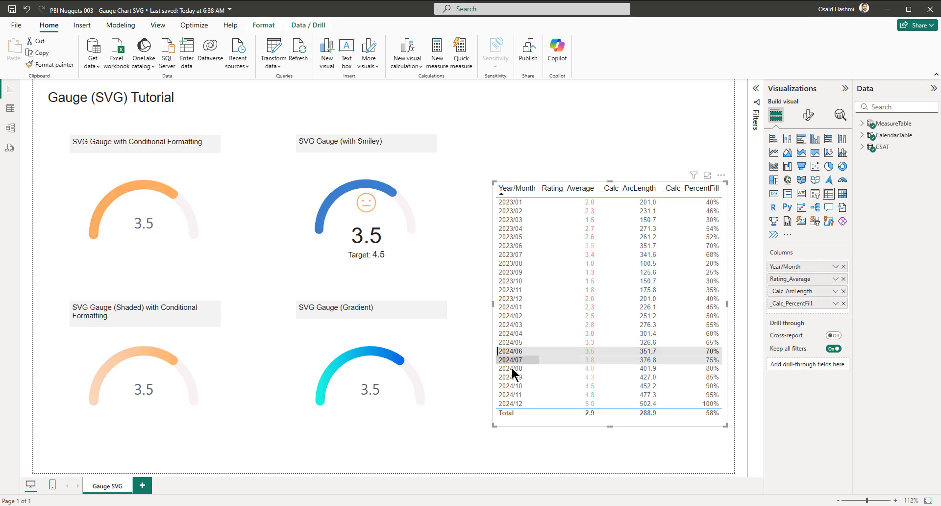
left_click(513, 388)
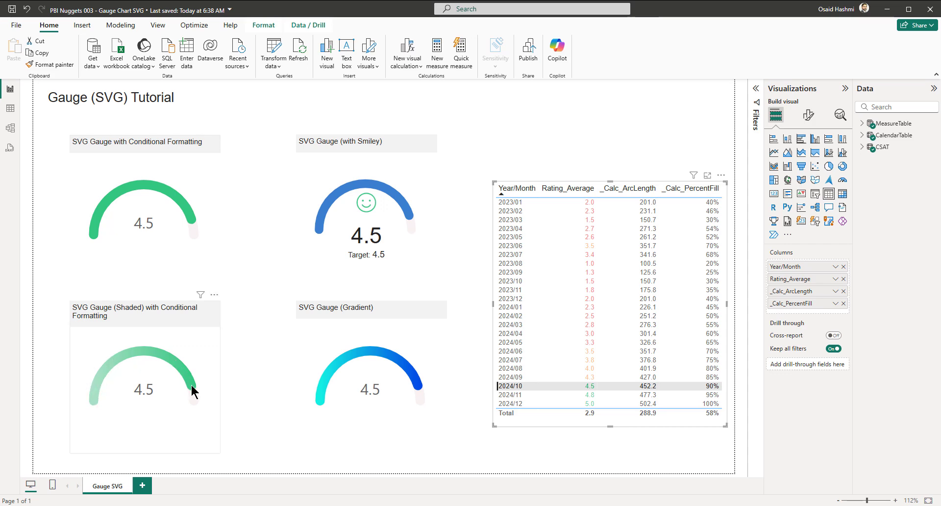
left_click(510, 335)
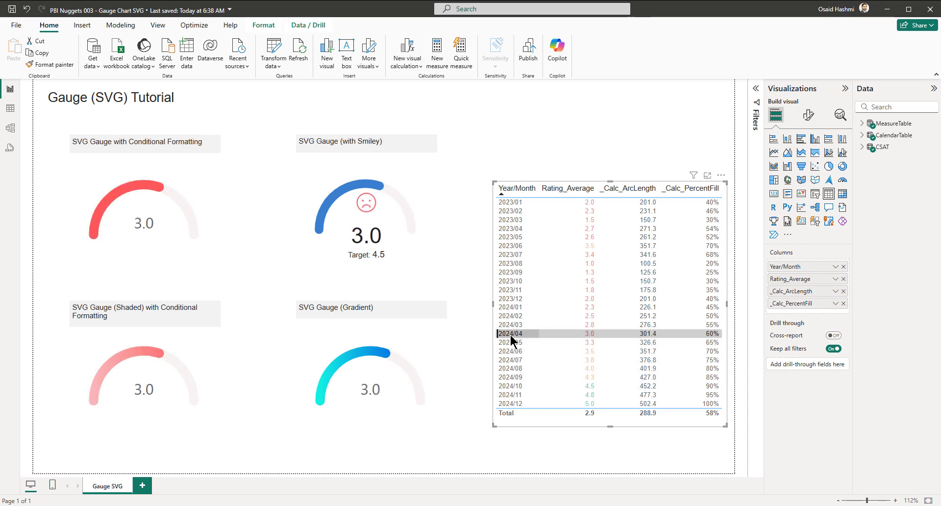
left_click(511, 289)
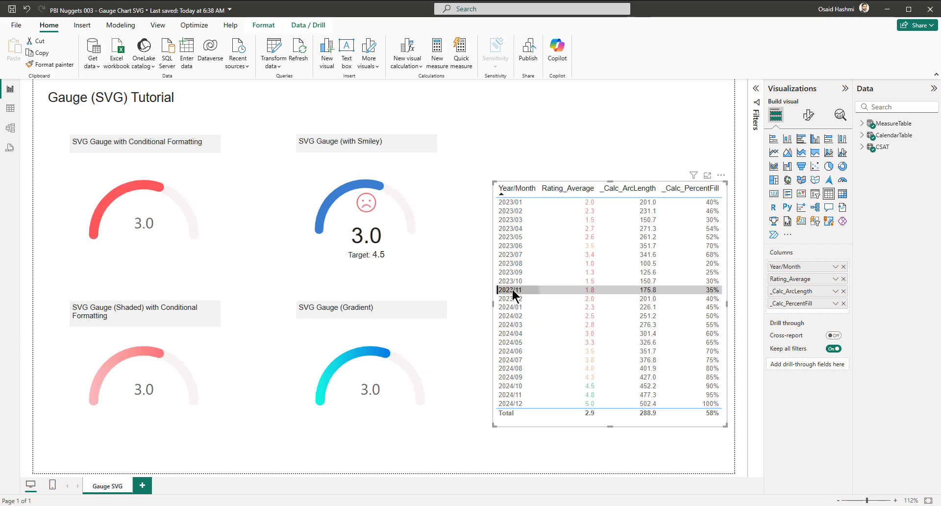
left_click(510, 377)
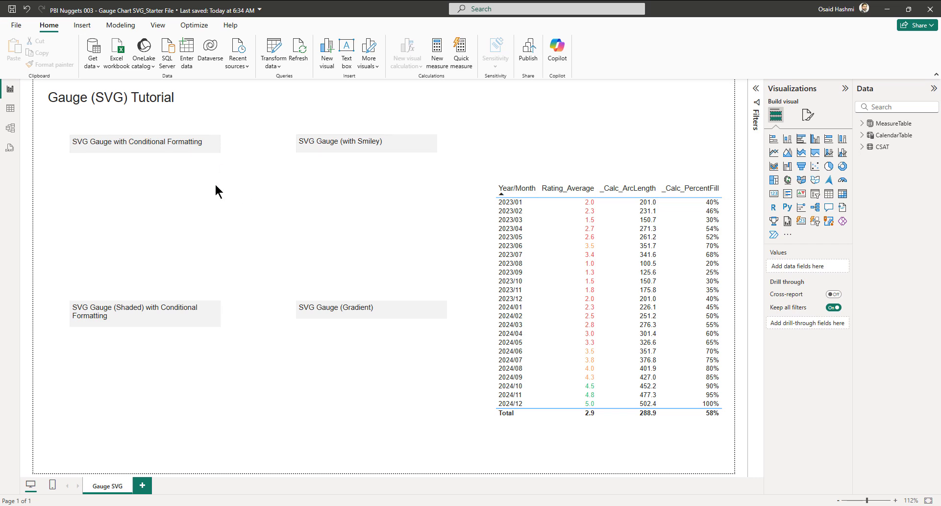
Review the formulas of the _Color_Rating, Rating_Max and Rating_Target measures in MeasureTable.
left_click(863, 123)
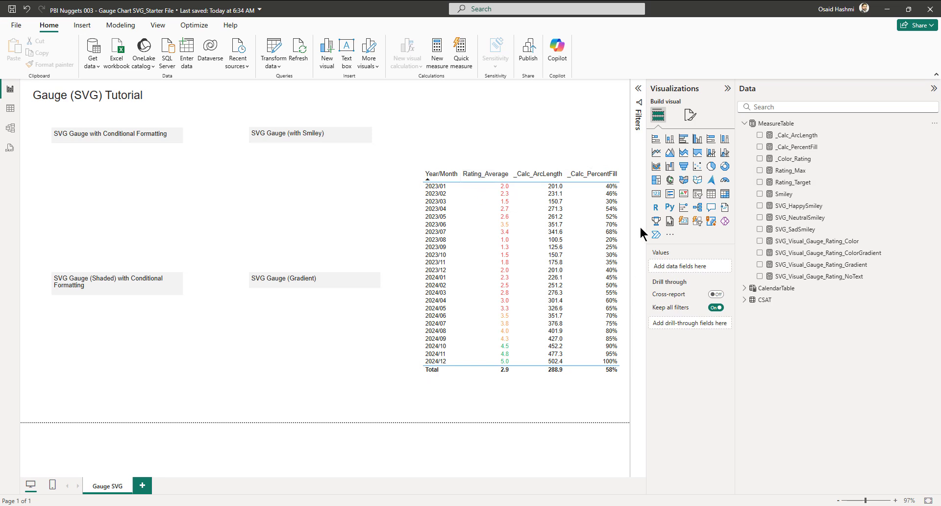
left_click(621, 234)
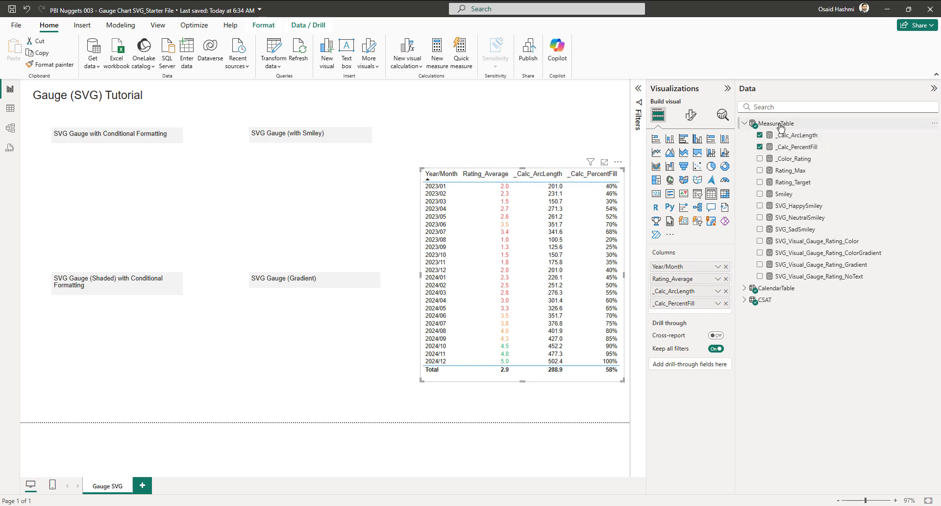
left_click(799, 158)
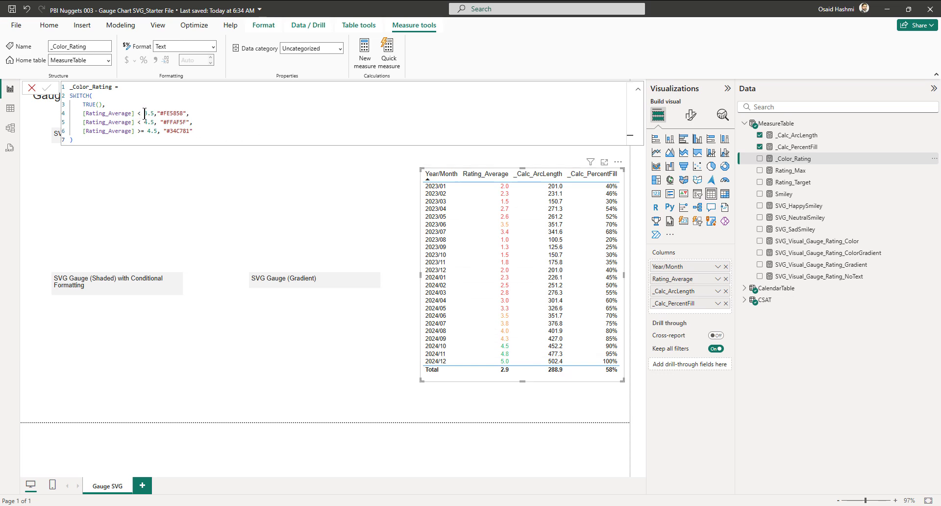
key("Down")
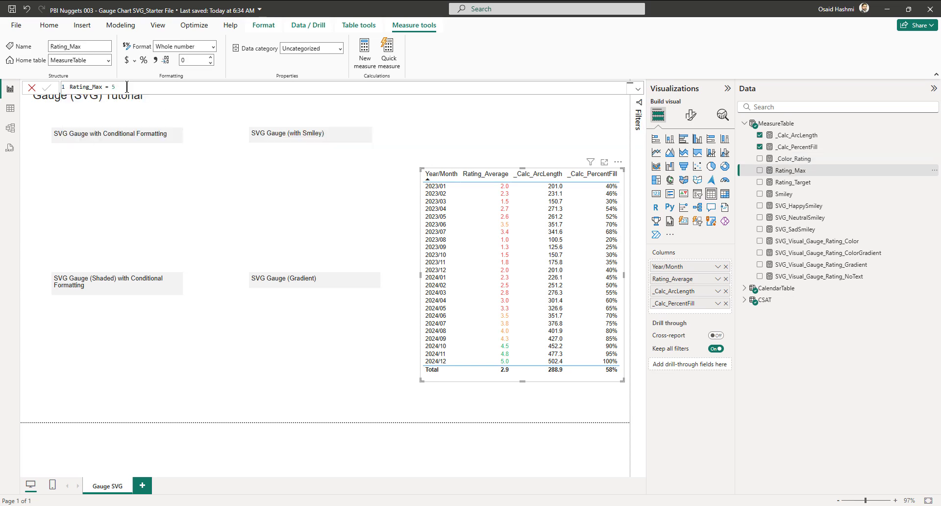
left_click(800, 185)
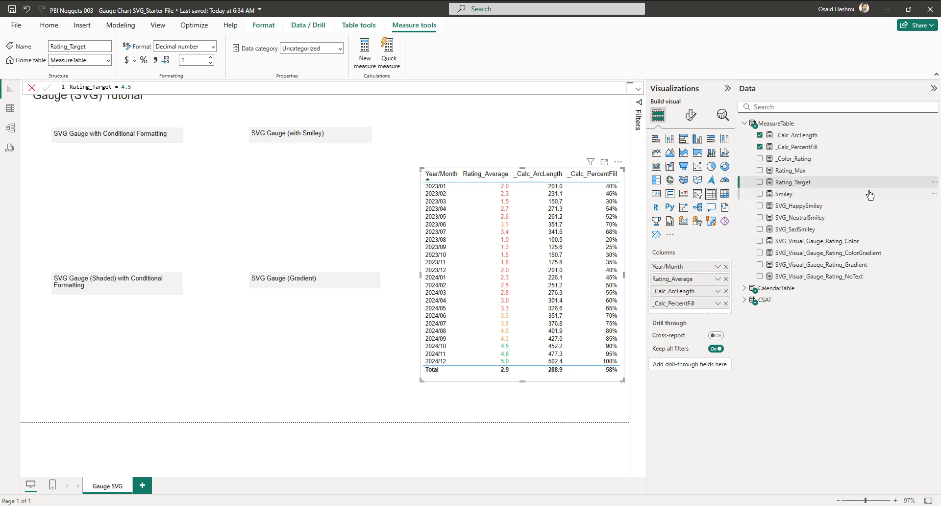
Examine the DAX of the Smiley, SVG_HappySmiley, SVG_NeutralSmiley and SVG_SadSmiley measures.
left_click(784, 195)
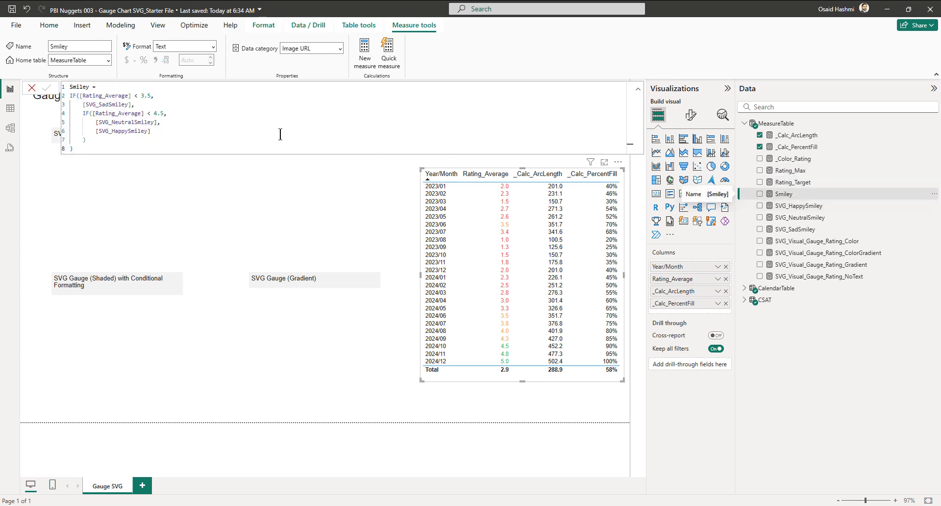
left_click(795, 206)
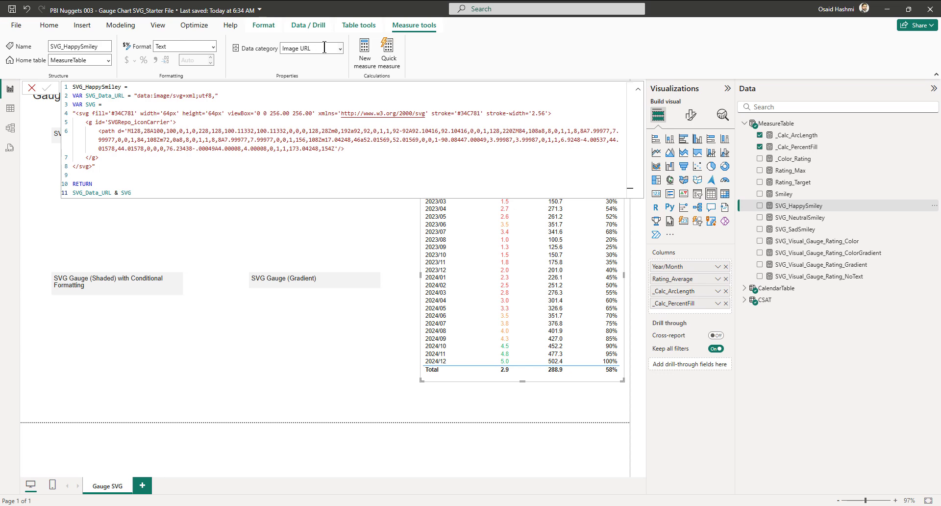
left_click(811, 222)
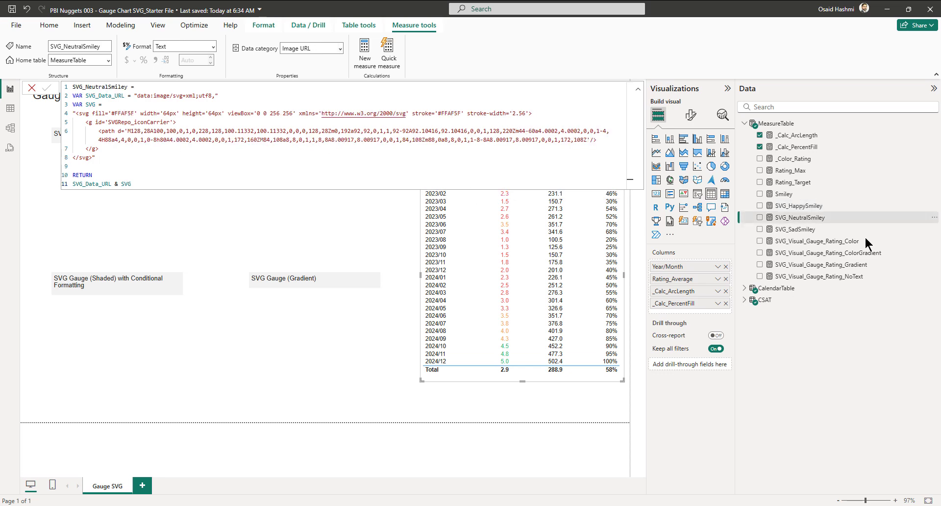
left_click(795, 229)
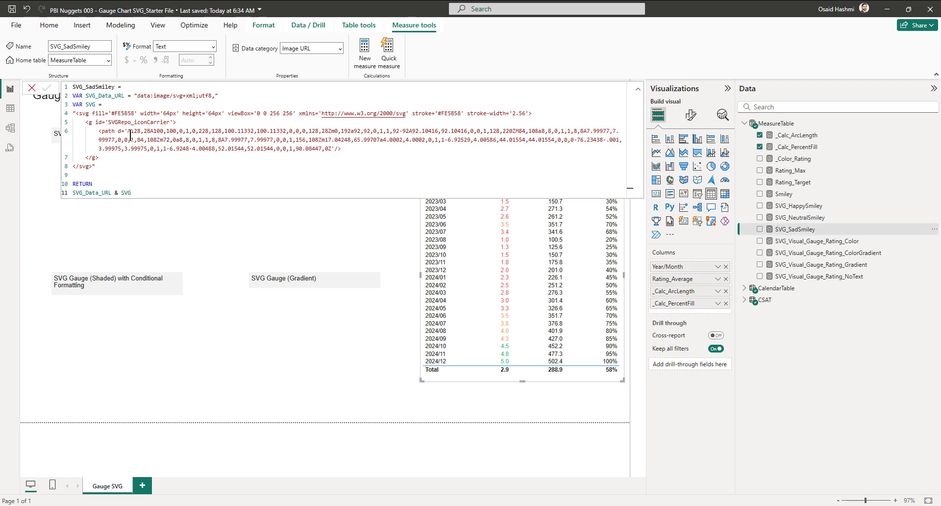
Look through the code of the four SVG_Visual_Gauge_Rating measures: Color, ColorGradient, Gradient and NoText.
left_click(811, 242)
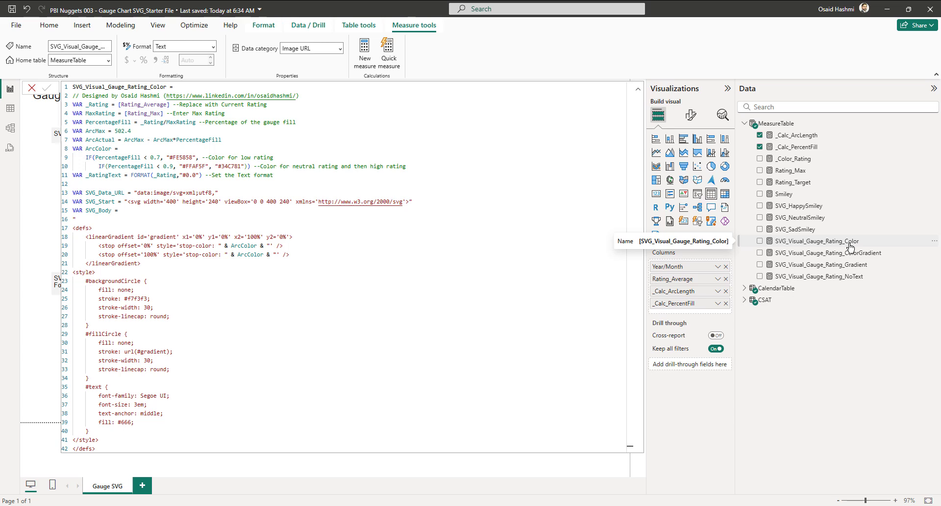
left_click(830, 257)
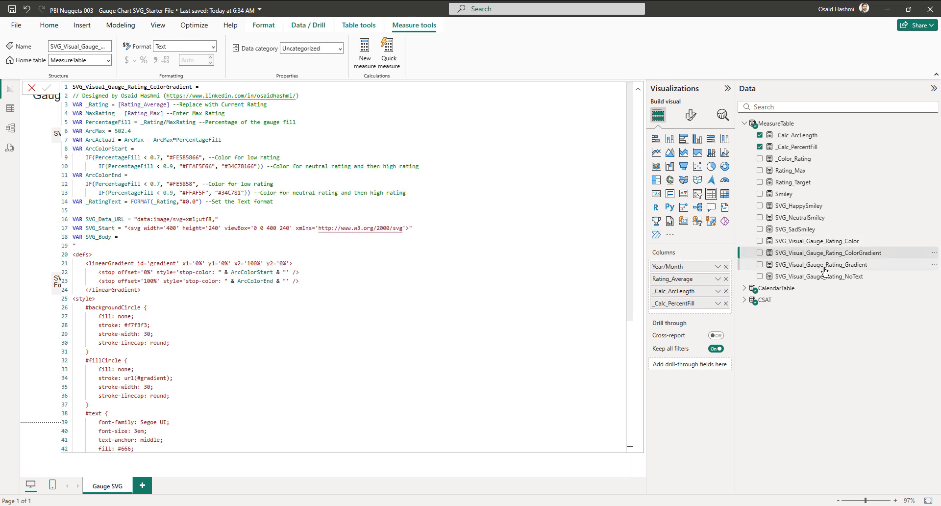
left_click(825, 265)
left_click(775, 276)
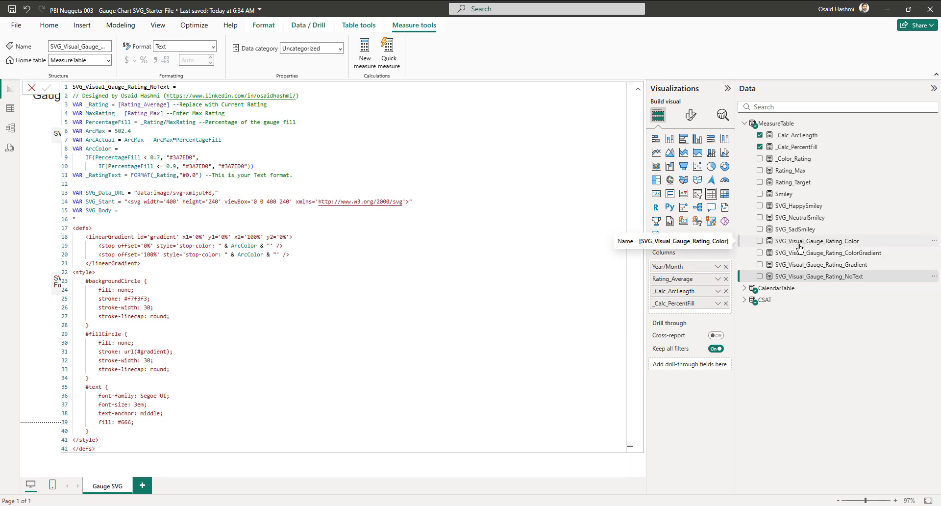
Check how the Rating_Average measure in the CSAT table is calculated, then return to the report page.
left_click(744, 300)
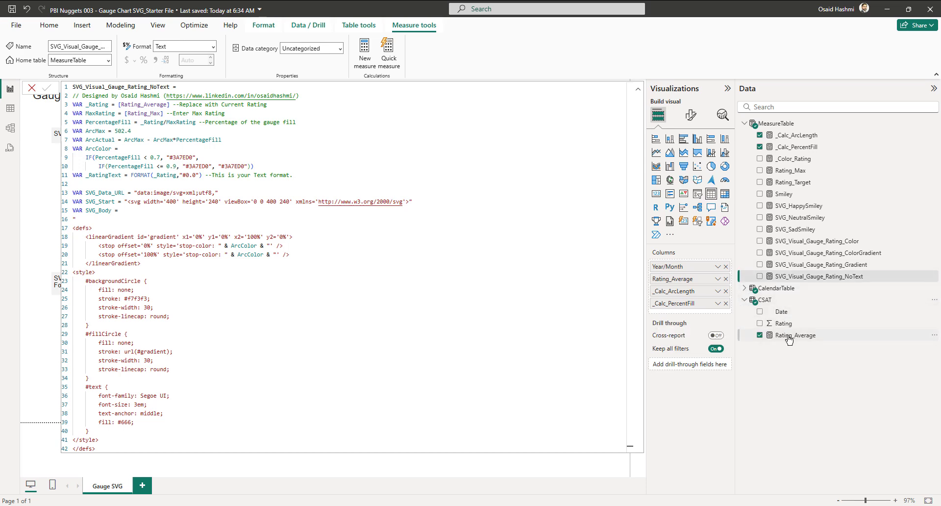
left_click(788, 336)
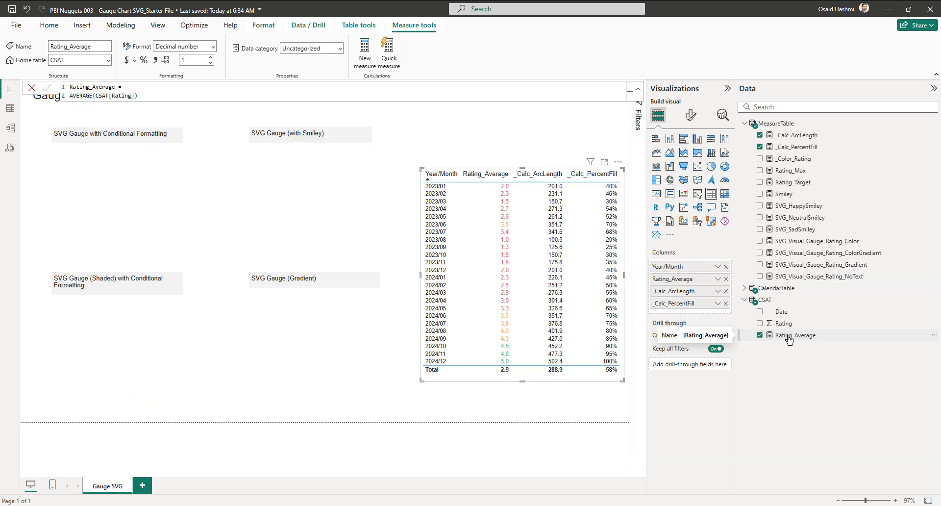
left_click(745, 299)
left_click(542, 363)
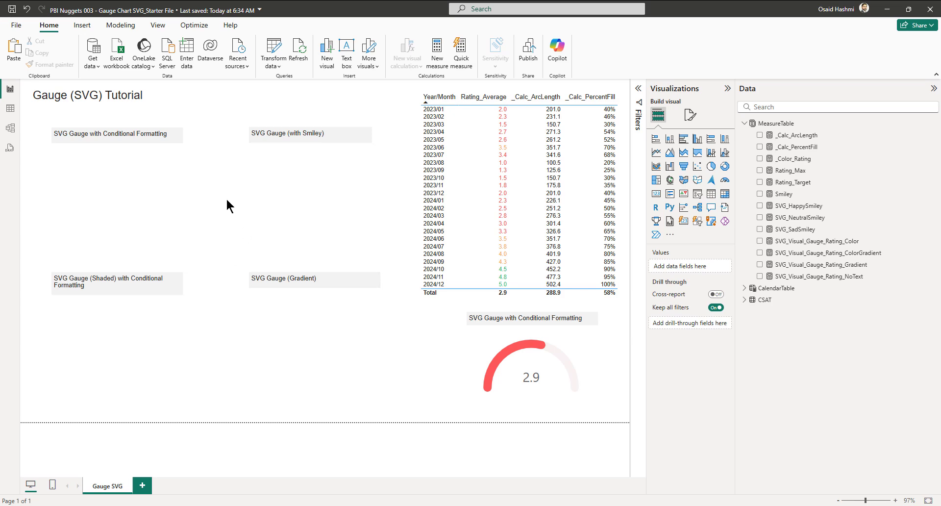
Add a new card visual showing Rating_Average beneath the upper "SVG Gauge with Conditional Formatting" heading.
left_click(684, 222)
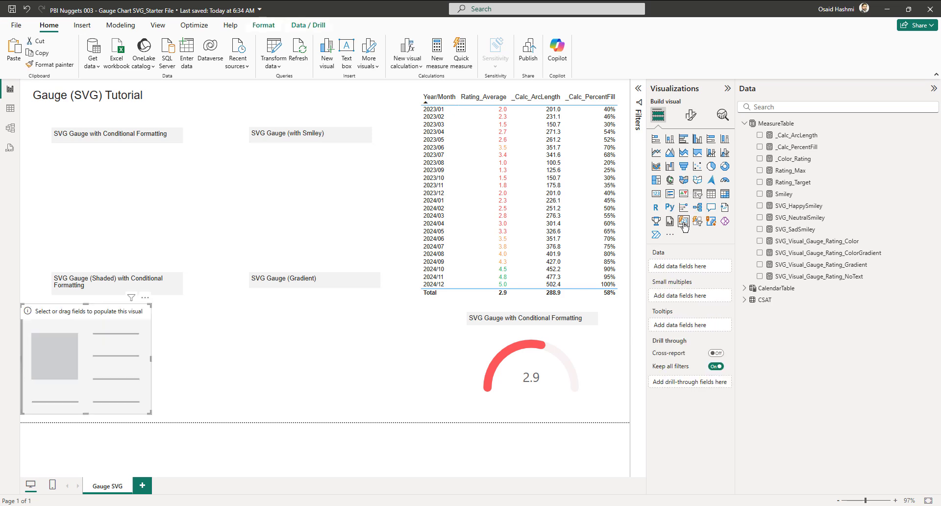
left_click_drag(107, 358, 137, 197)
left_click(744, 300)
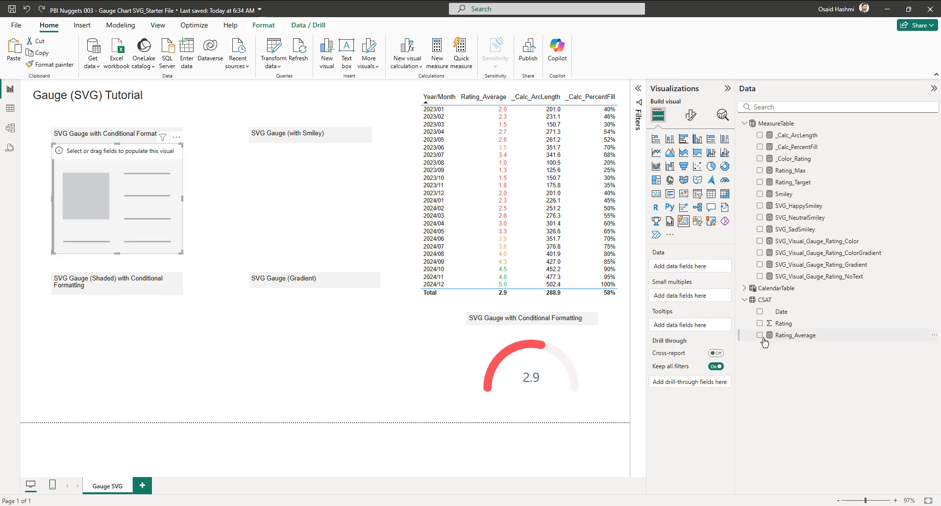
left_click(760, 336)
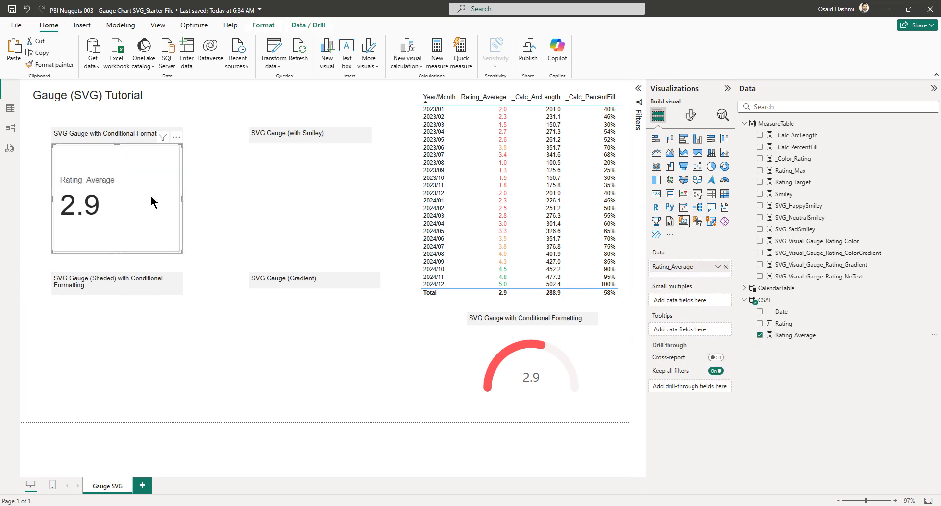
Enable an image on the card for the Rating_Average series and set its image type to Image URL.
left_click(691, 117)
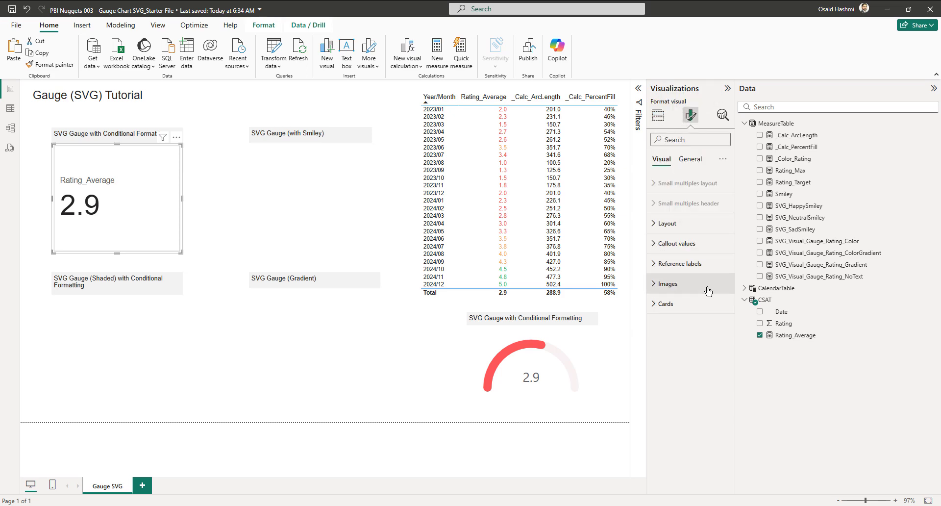
left_click(659, 285)
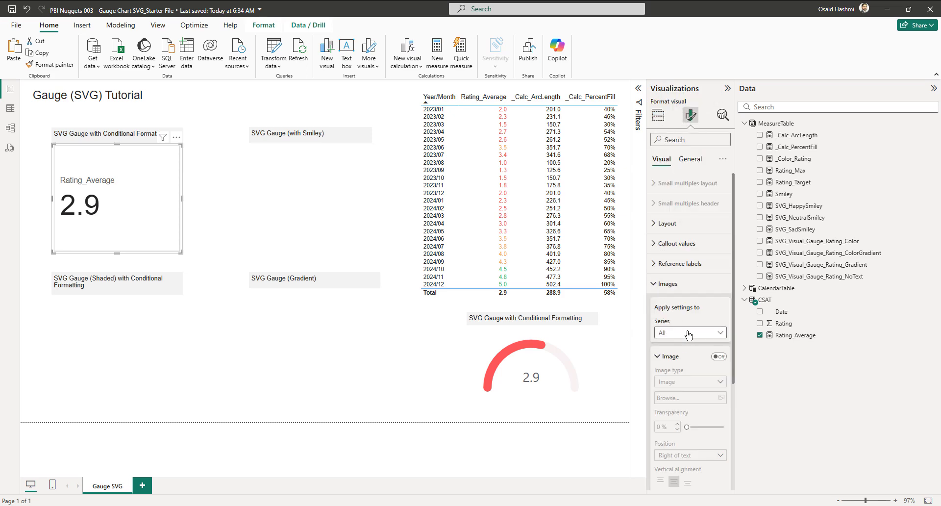
left_click(690, 338)
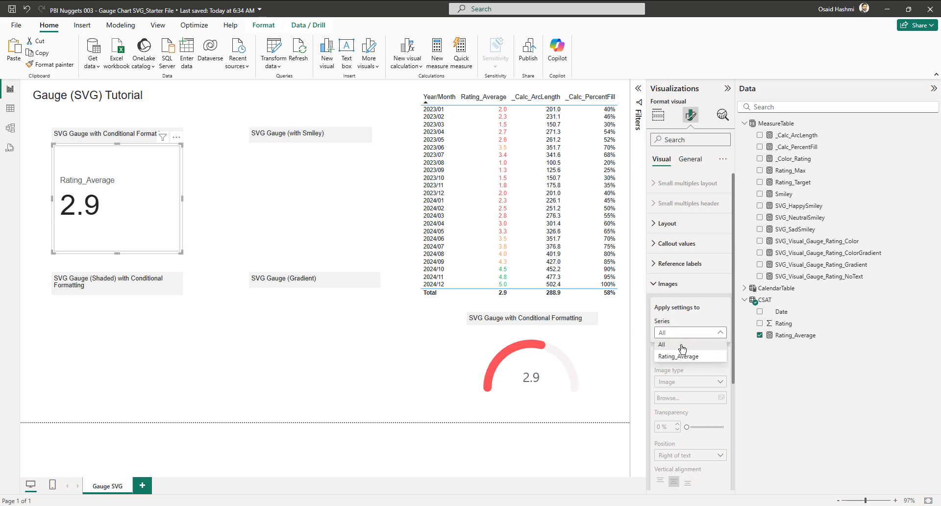
left_click(682, 357)
scroll(689, 353, "down", 1)
scroll(687, 346, "down", 1)
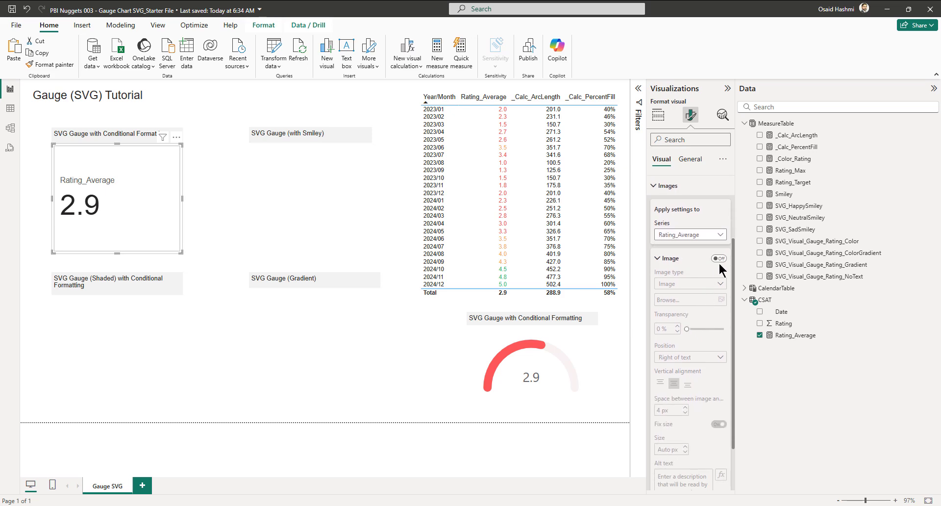
left_click(719, 258)
left_click(688, 283)
left_click(687, 307)
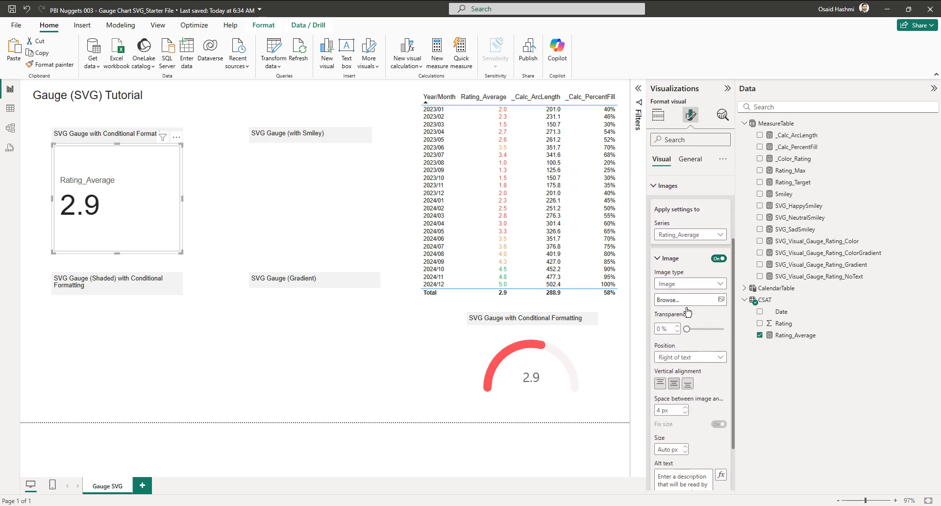
Base the card's image URL on the field value of the SVG_Visual_Gauge_Rating_Color measure.
left_click(721, 311)
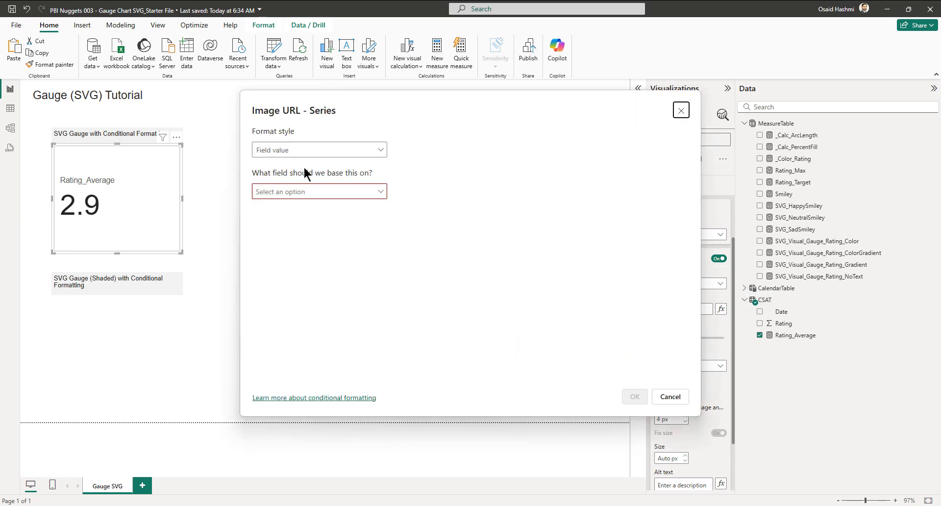
left_click(307, 191)
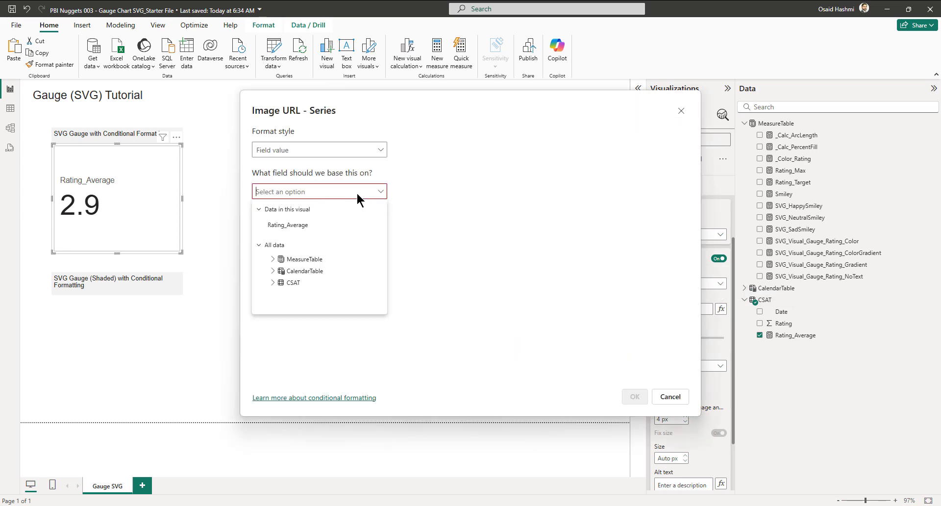
left_click(273, 259)
scroll(346, 282, "down", 4)
scroll(346, 282, "up", 2)
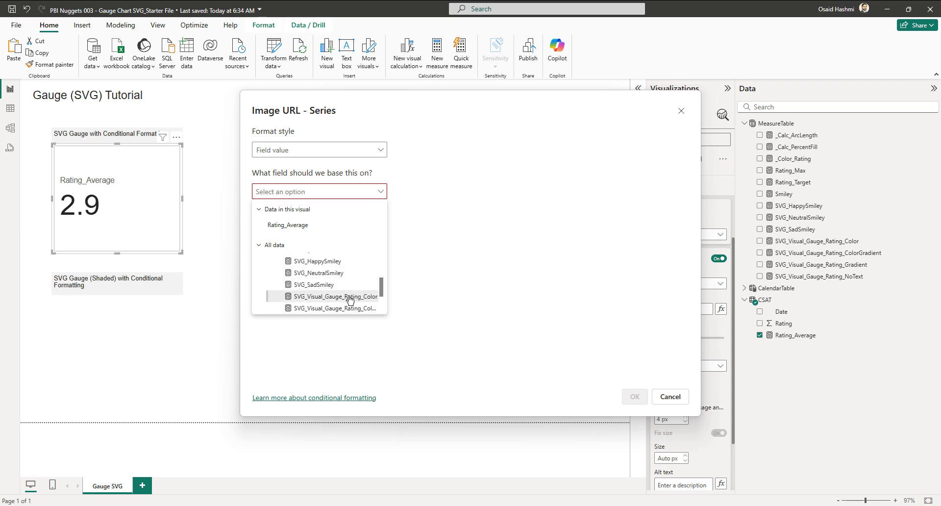
left_click(347, 297)
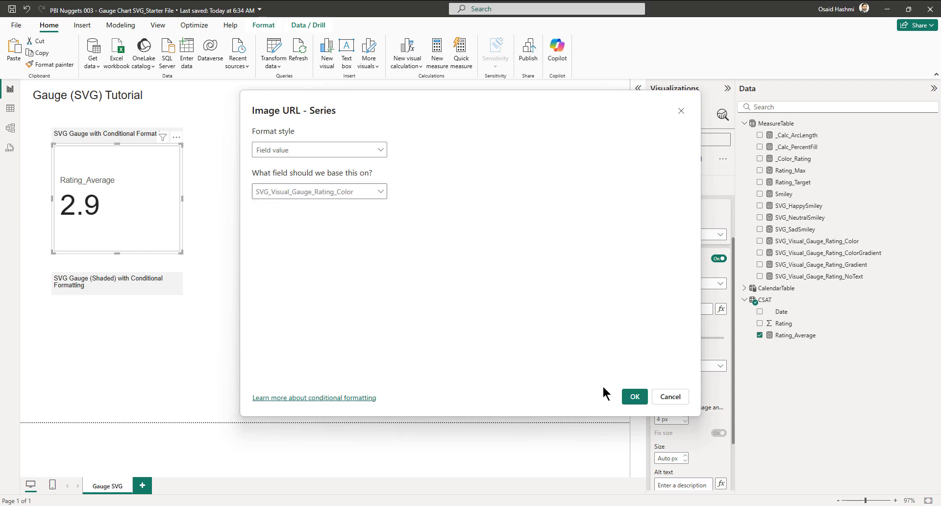
left_click(635, 397)
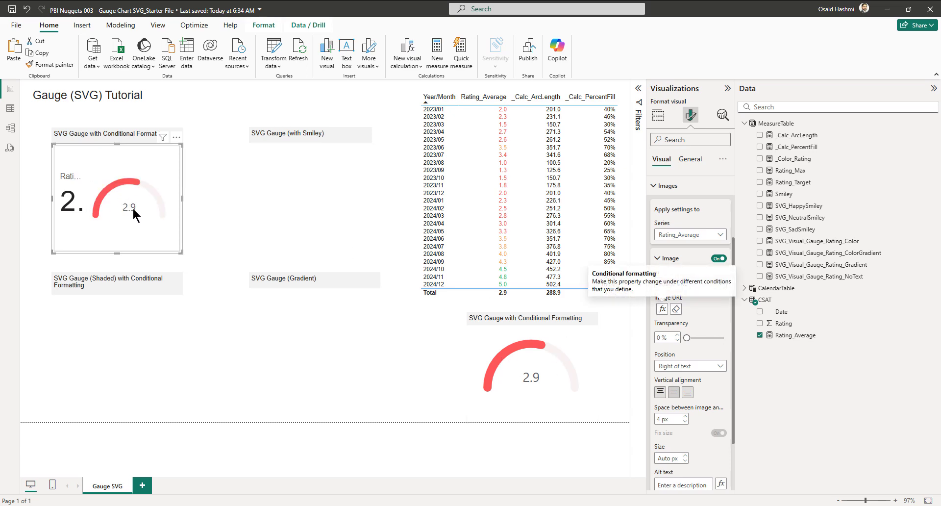
Turn off the callout values on the gauge card for all series.
left_click(686, 259)
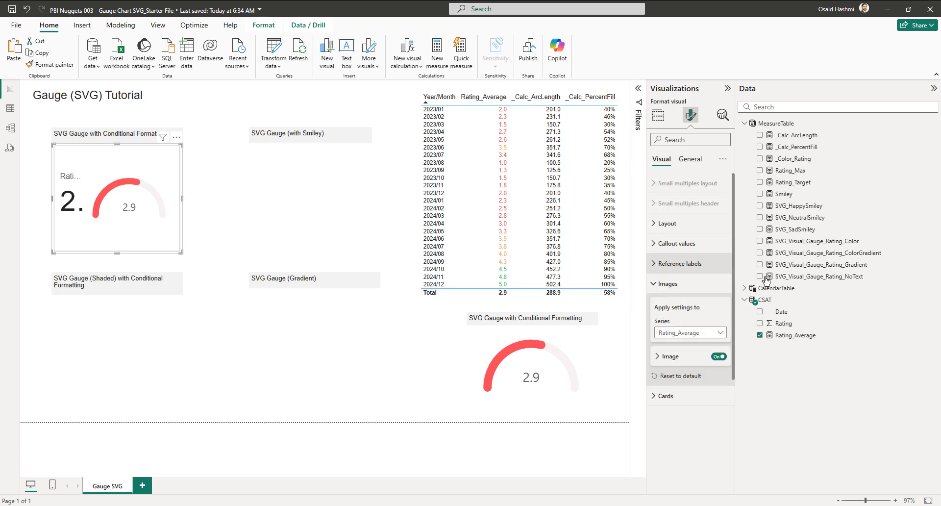
left_click(678, 244)
left_click(719, 316)
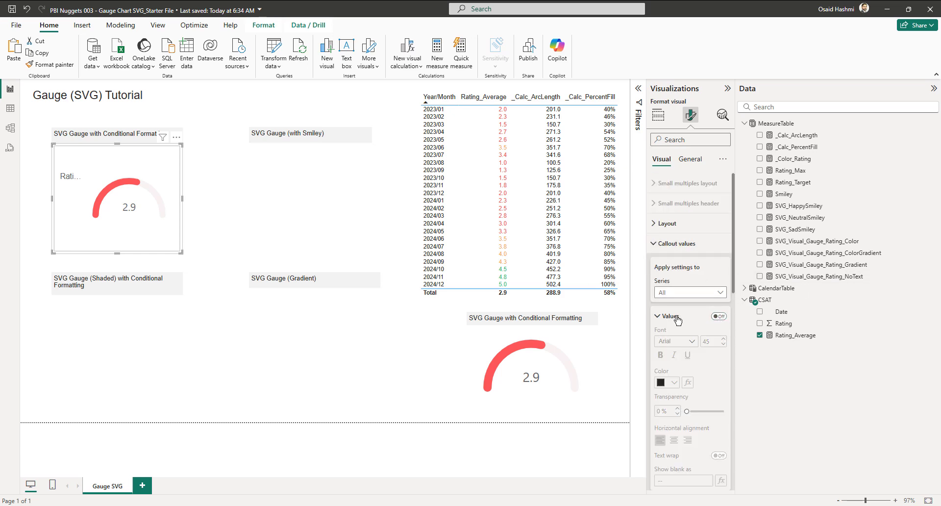
Turn off the label on the gauge card for all series.
left_click(717, 340)
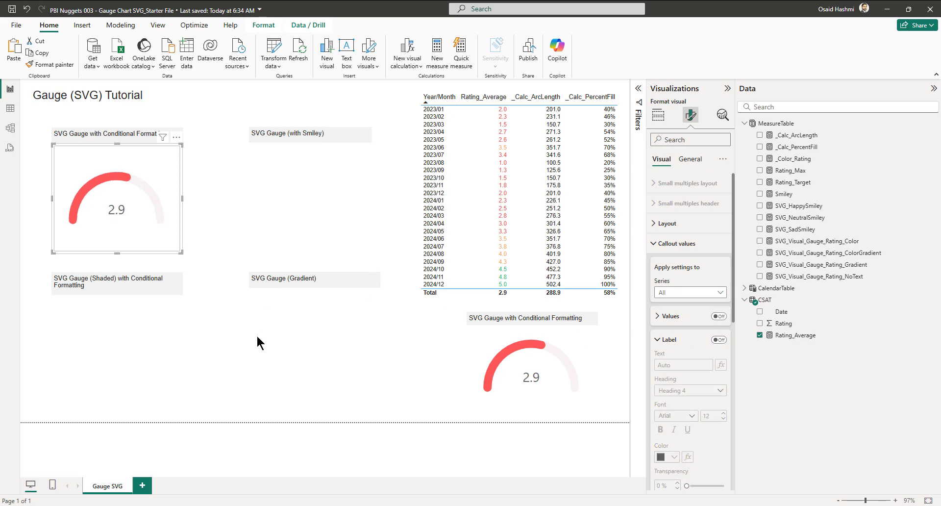
left_click(264, 356)
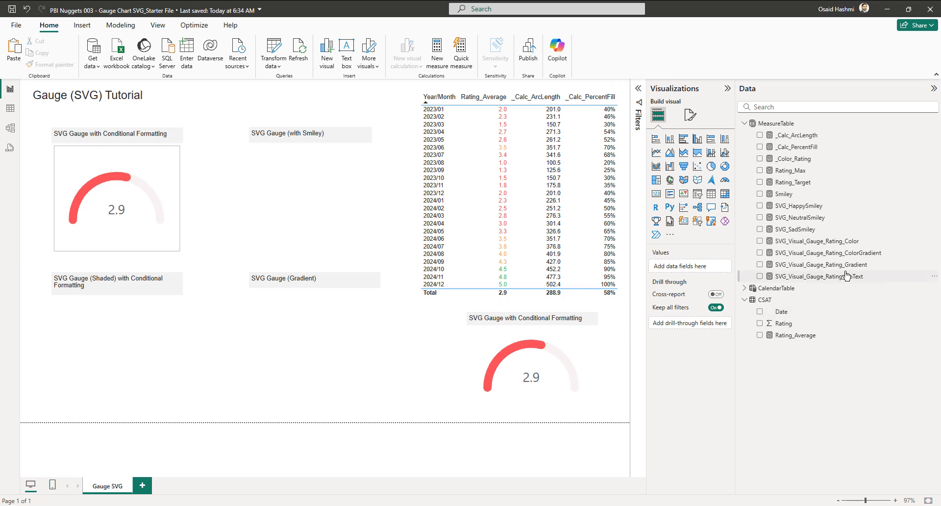
Open the SVG_Visual_Gauge_Rating_Color formula and examine its current rating, maximum rating and percentage fill variables.
left_click(816, 242)
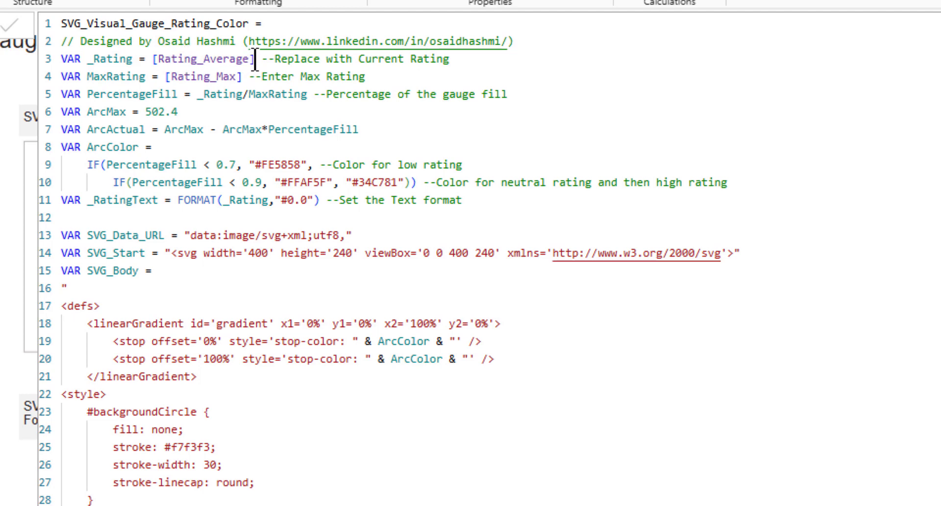
left_click_drag(254, 59, 149, 59)
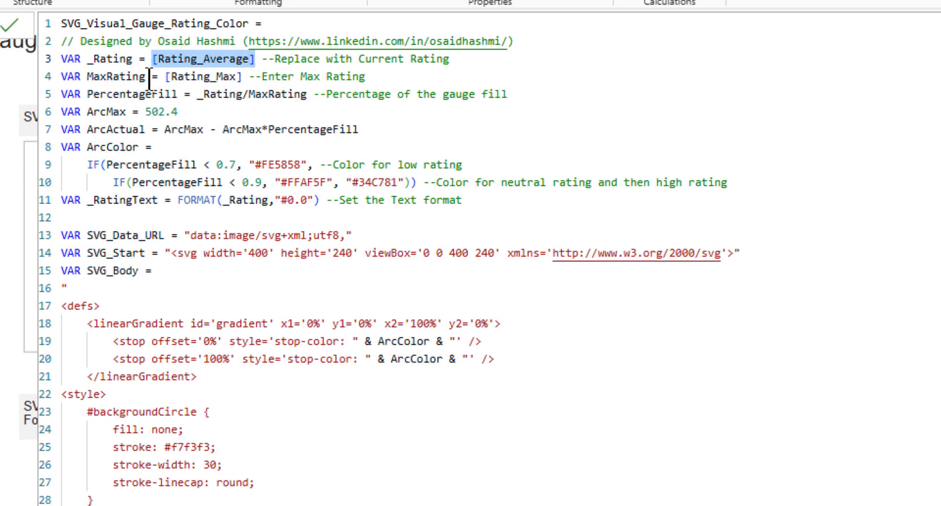
left_click(74, 76)
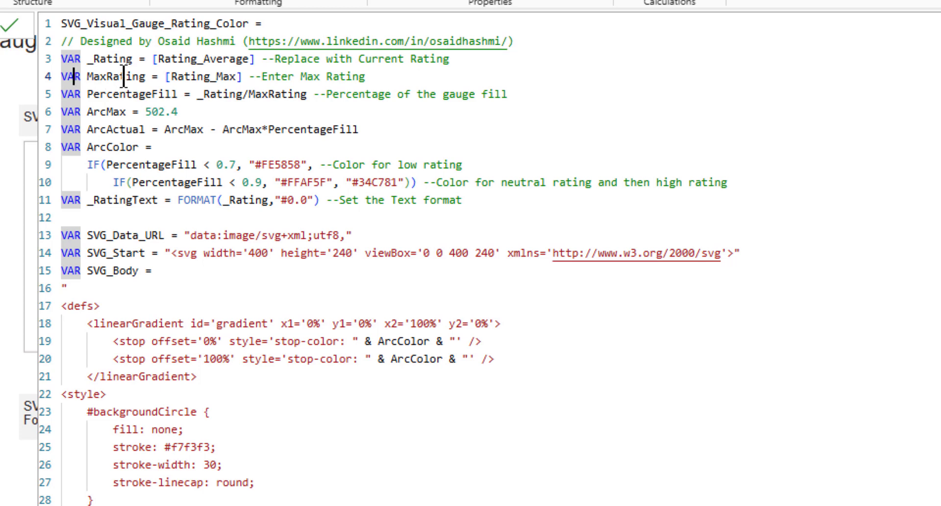
left_click_drag(165, 76, 242, 76)
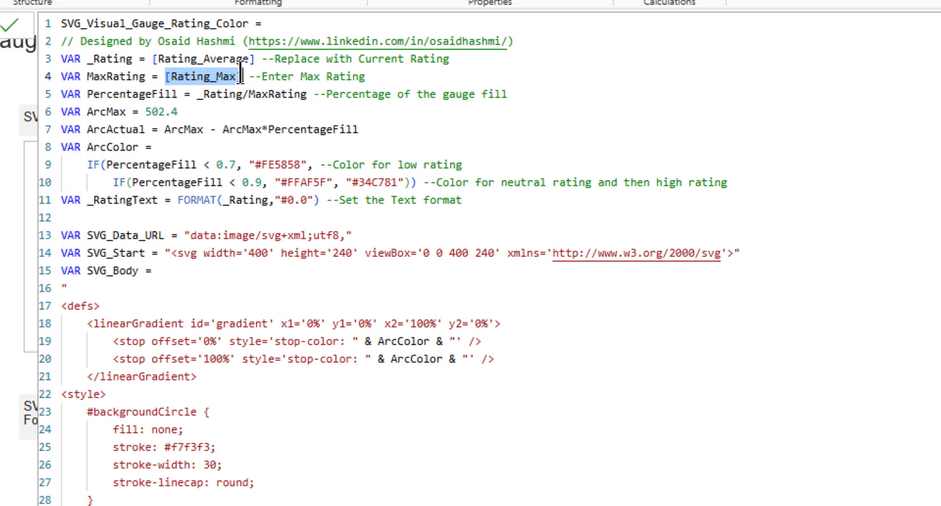
double_click(109, 58)
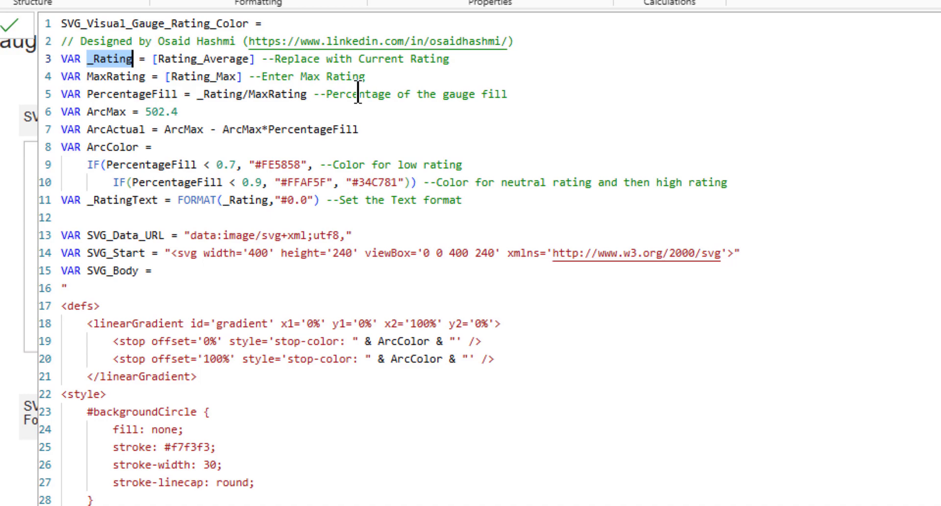
left_click(113, 91)
double_click(114, 91)
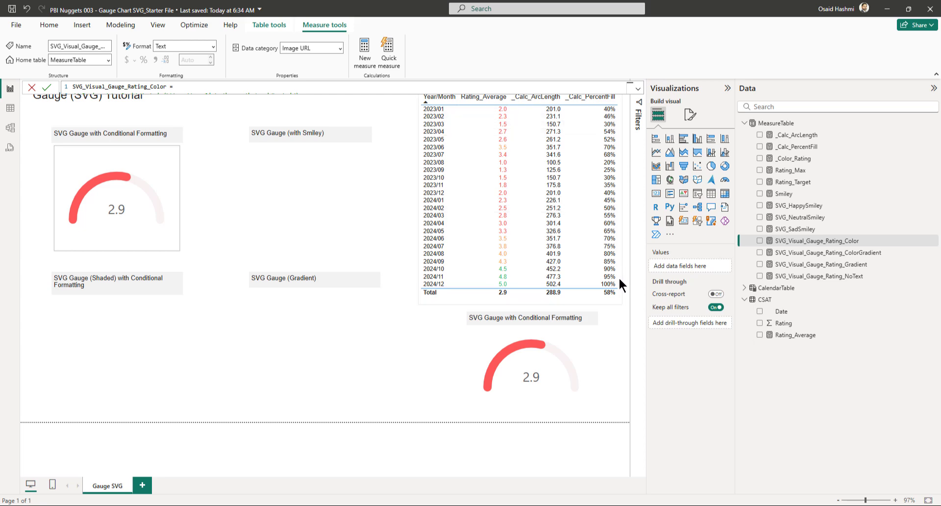
Expand the measure formula and examine the ArcMax value and the ArcColor hex codes for low, neutral and high ratings.
left_click(638, 89)
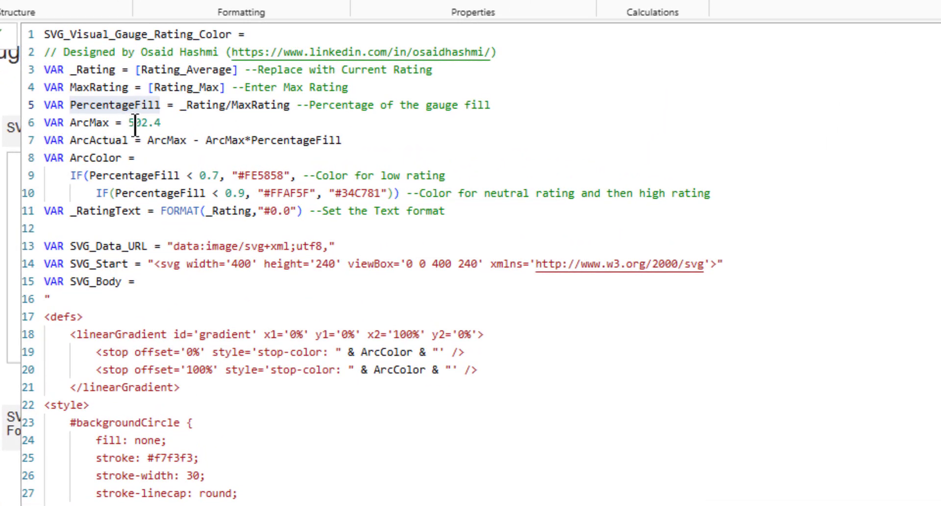
double_click(165, 123)
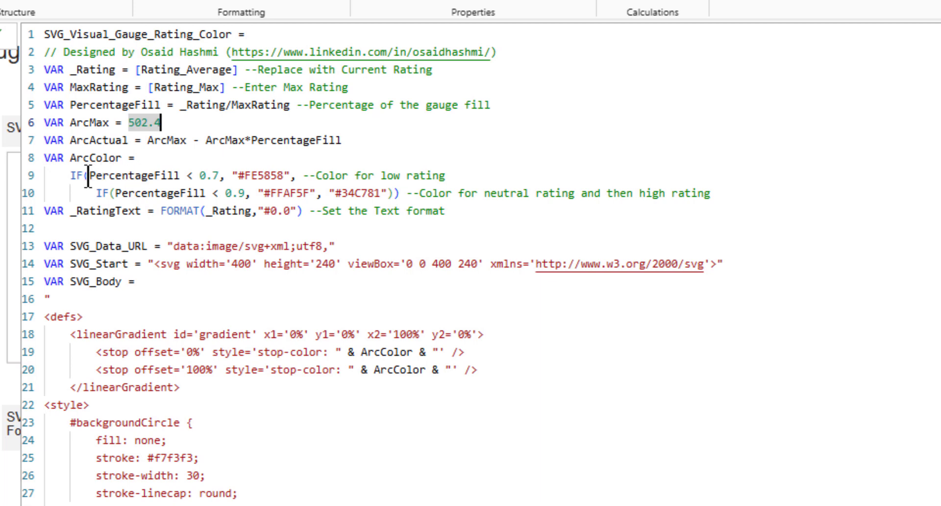
left_click_drag(89, 175, 284, 176)
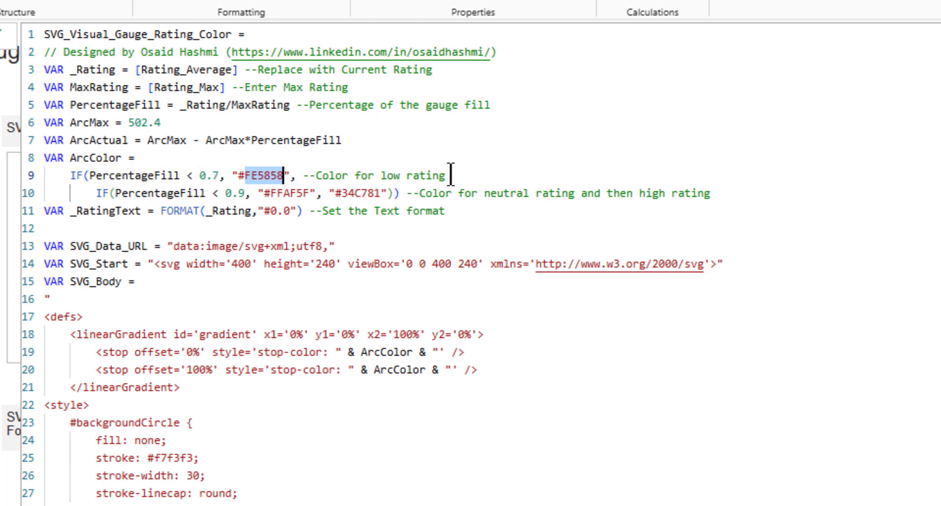
double_click(279, 192)
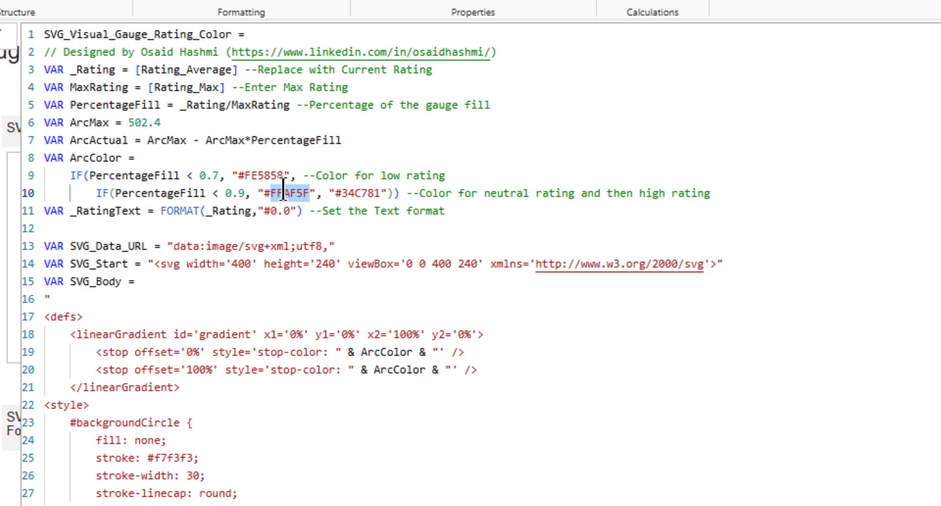
double_click(349, 192)
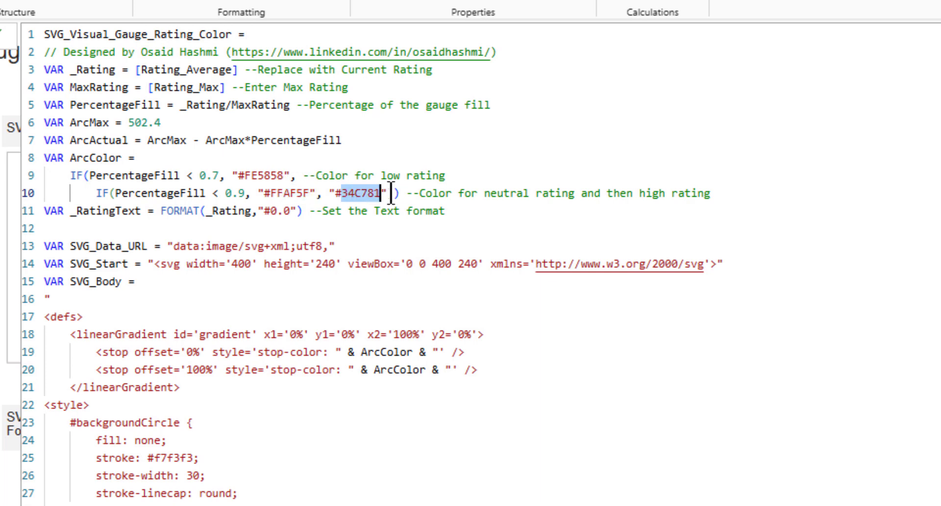
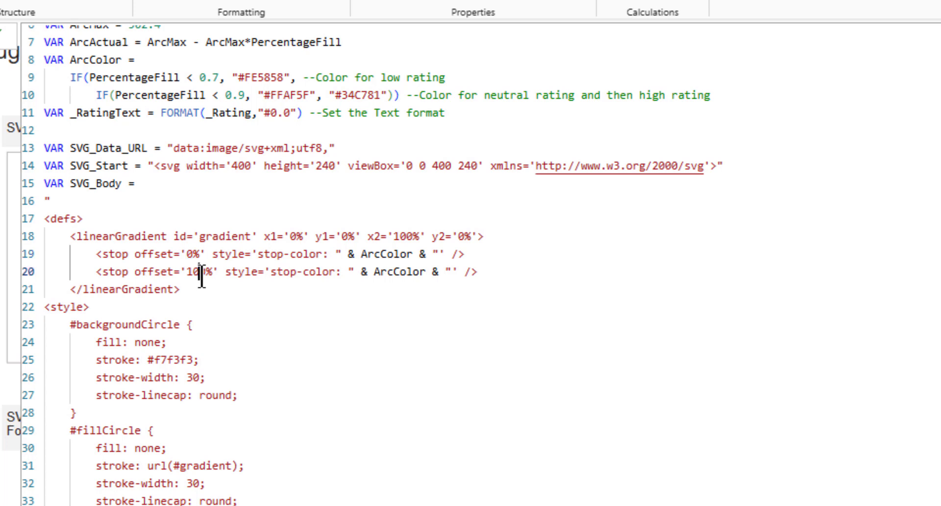
Examine how ArcColor feeds the 0% and 100% stops of the linear gradient in the SVG body.
double_click(202, 277)
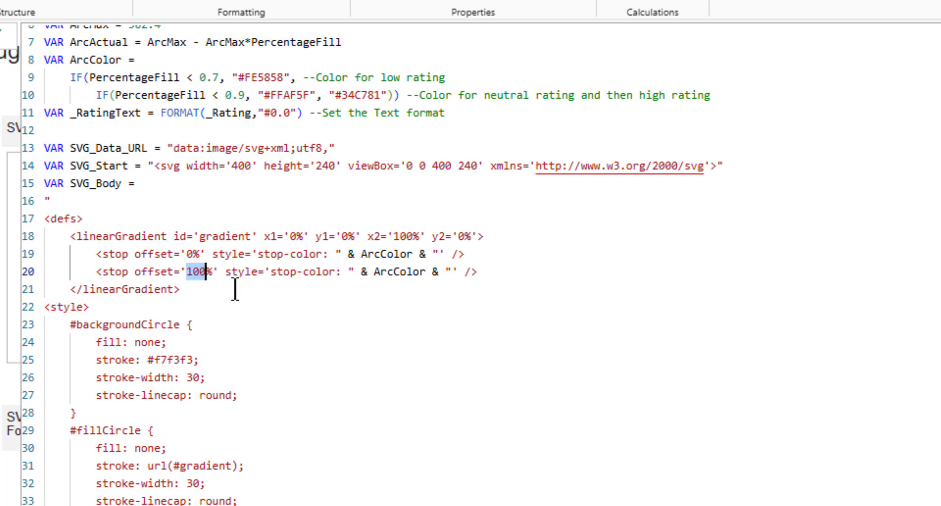
double_click(392, 254)
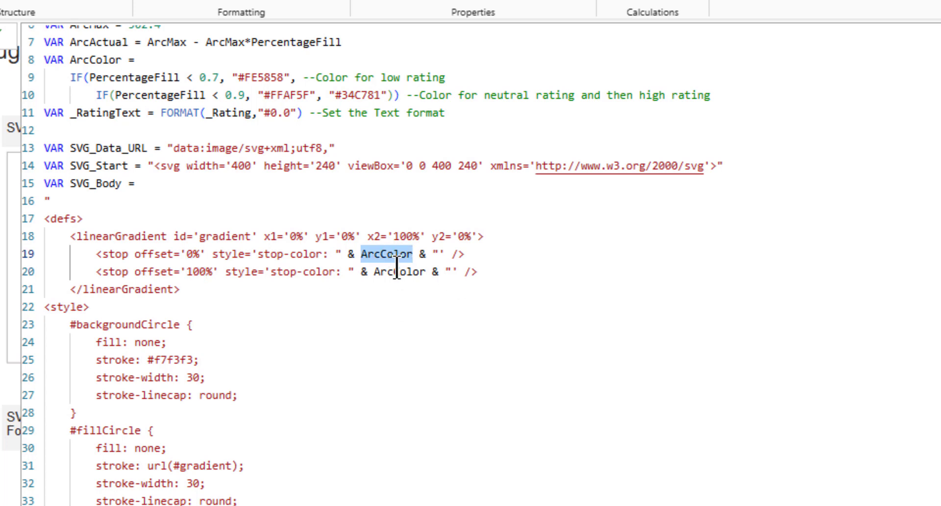
double_click(397, 272)
scroll(518, 313, "up", 2)
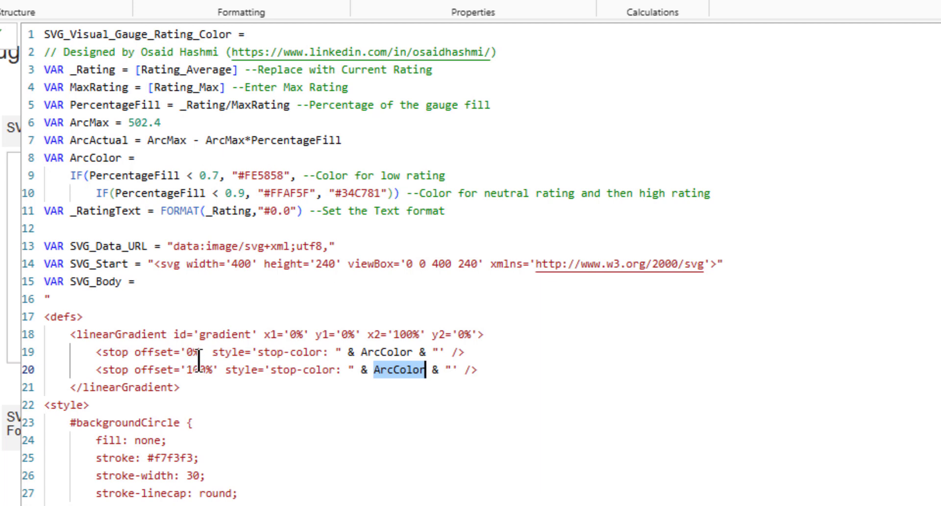
scroll(542, 359, "down", 2)
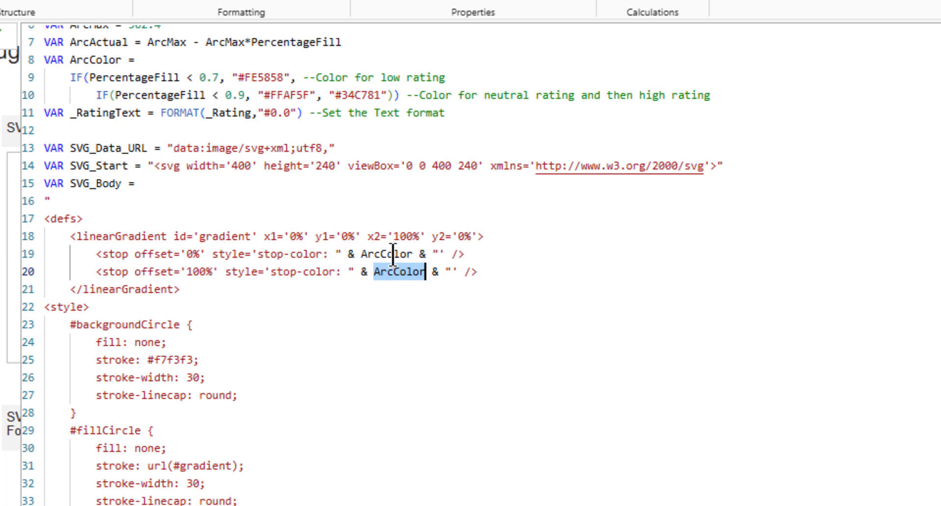
double_click(374, 254)
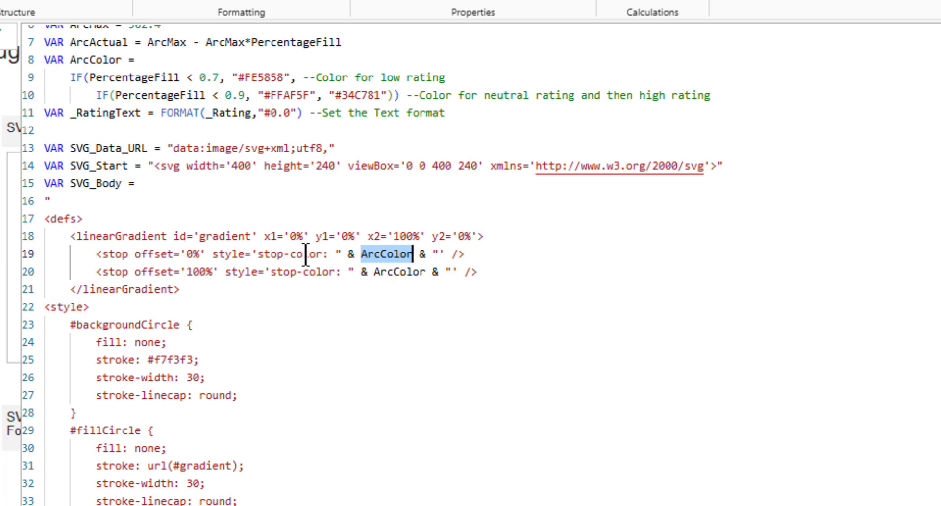
scroll(245, 275, "down", 1)
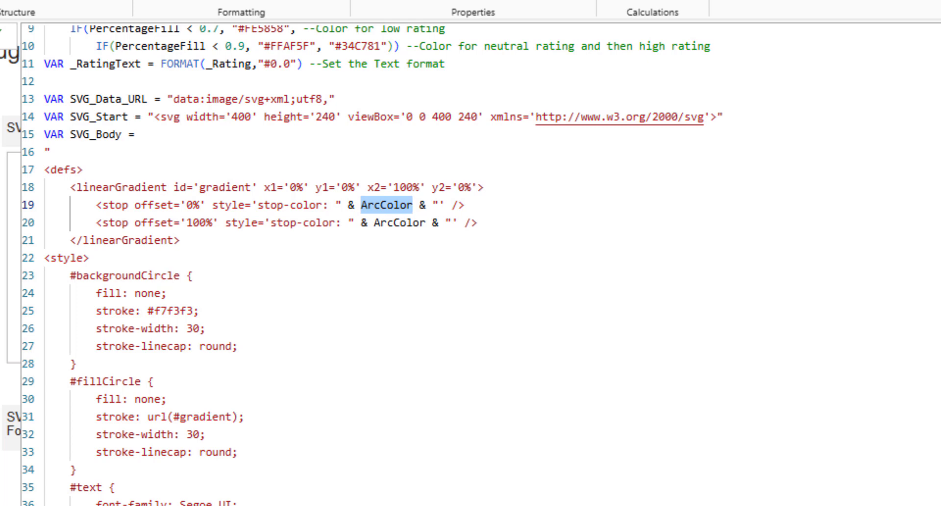
key("Return")
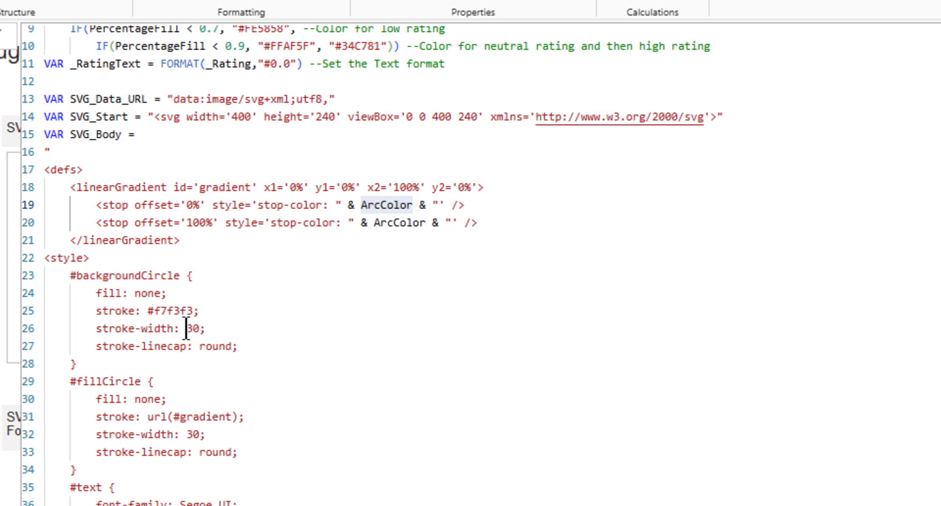
Set the backgroundCircle stroke width to 50, apply the measure and check the gauge on the report.
left_click_drag(186, 329, 199, 329)
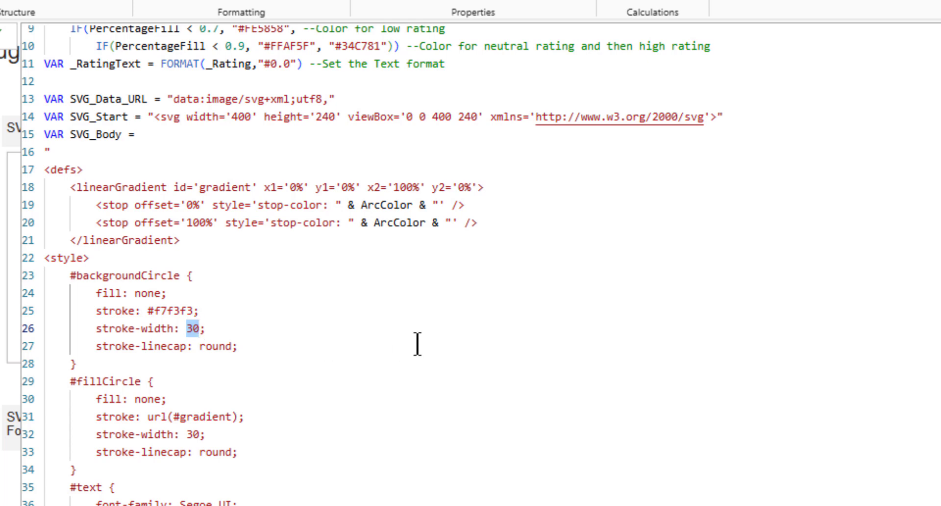
type("50")
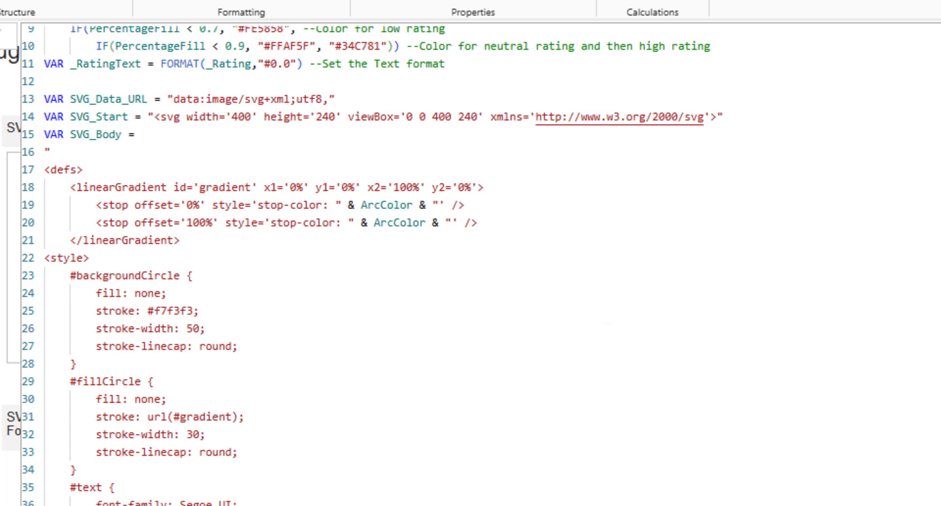
left_click(473, 325)
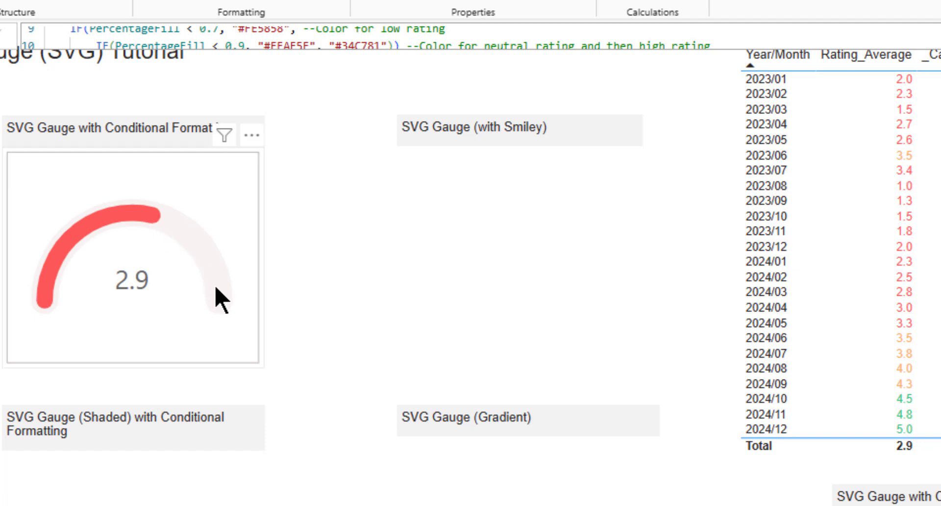
left_click(254, 39)
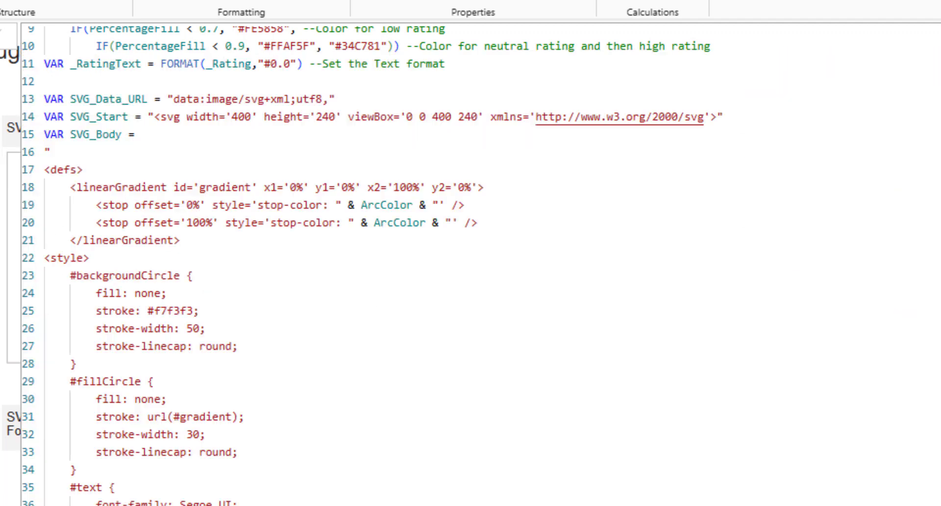
Try a fillCircle stroke width of 40, and return both the backgroundCircle and fillCircle stroke widths to 30.
key("BackSpace")
key("BackSpace")
left_click_drag(199, 436, 186, 437)
type("40")
left_click(406, 189)
left_click(191, 434)
key("shift+Right")
Change the font family in the measure's #text style to Arial.
scroll(275, 438, "down", 2)
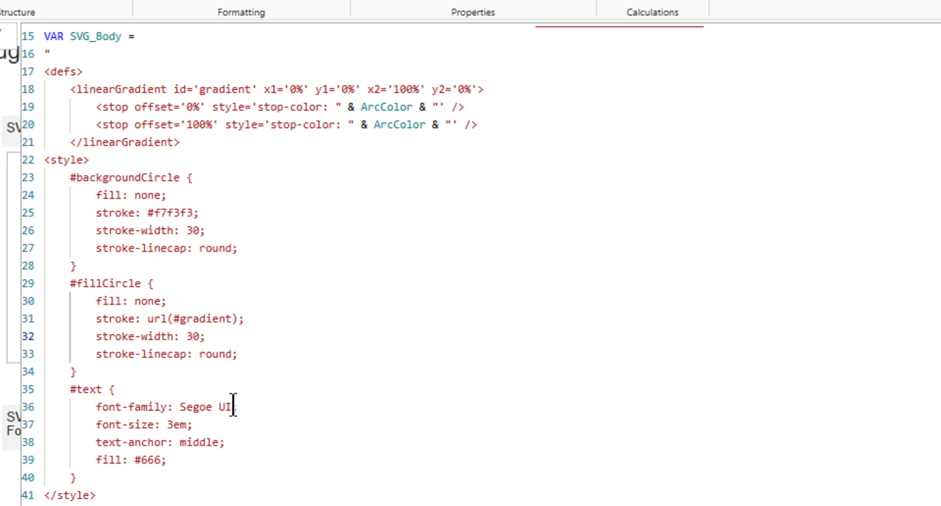
scroll(235, 406, "down", 2)
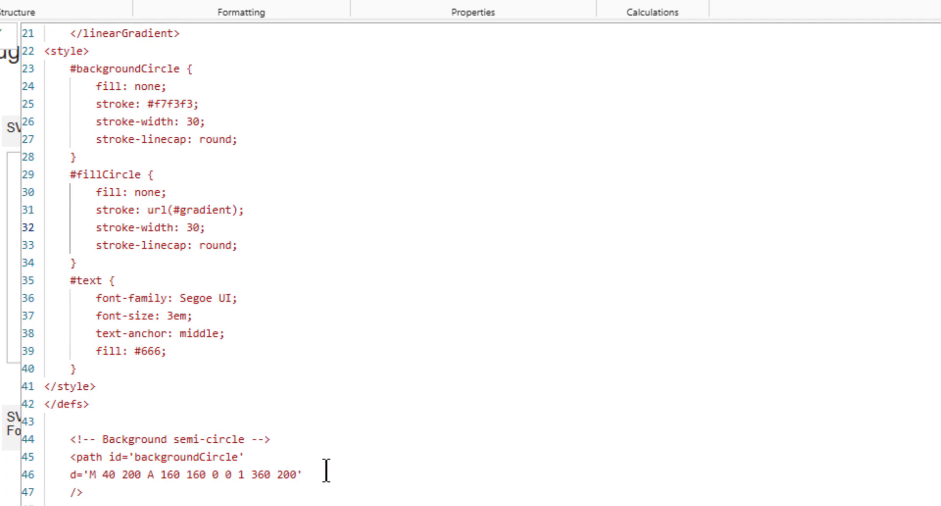
double_click(228, 298)
key("BackSpace")
key("BackSpace")
key("BackSpace")
key("BackSpace")
key("BackSpace")
key("BackSpace")
key("BackSpace")
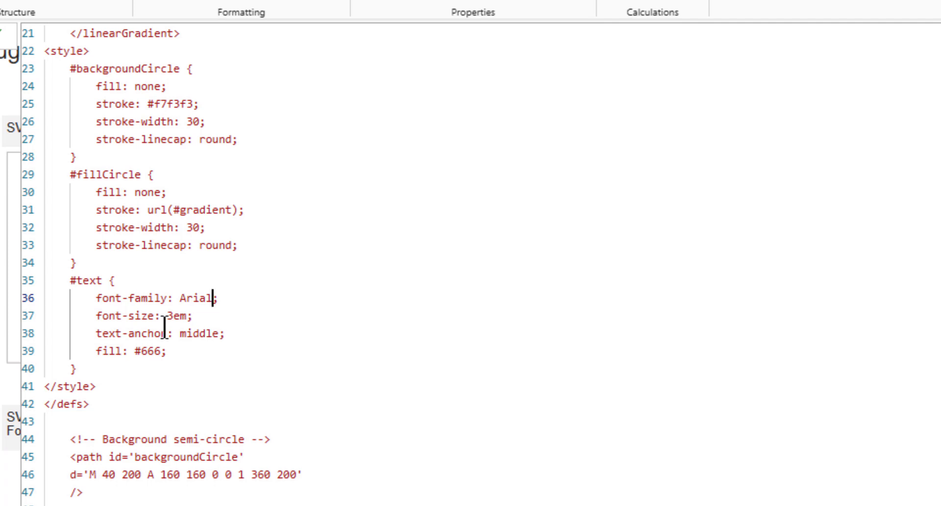
left_click(204, 351)
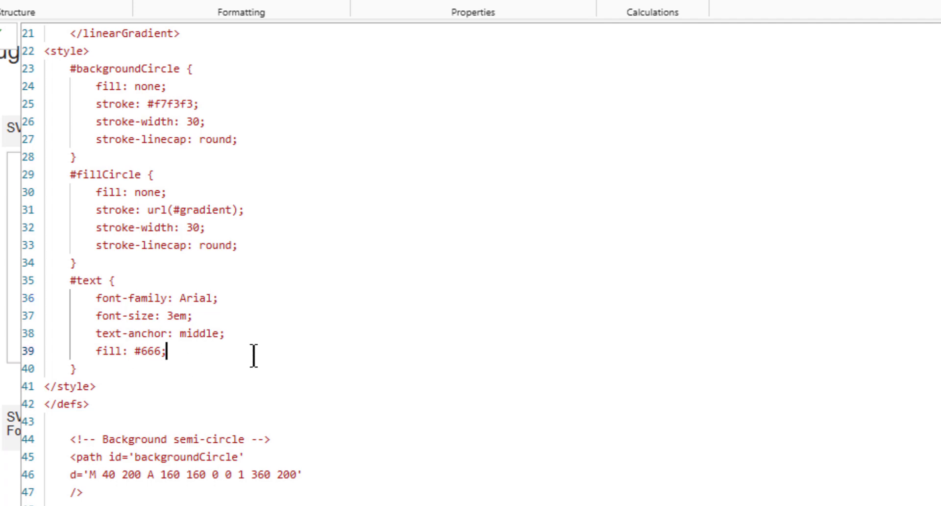
Examine the background and foreground arc paths, the rating text element and the _RatingText format in the measure.
scroll(251, 342, "down", 3)
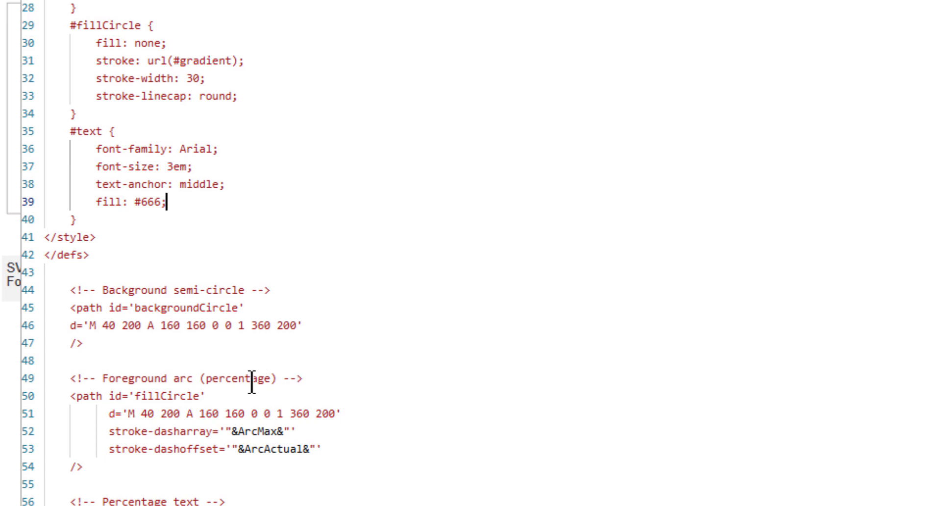
scroll(252, 382, "down", 3)
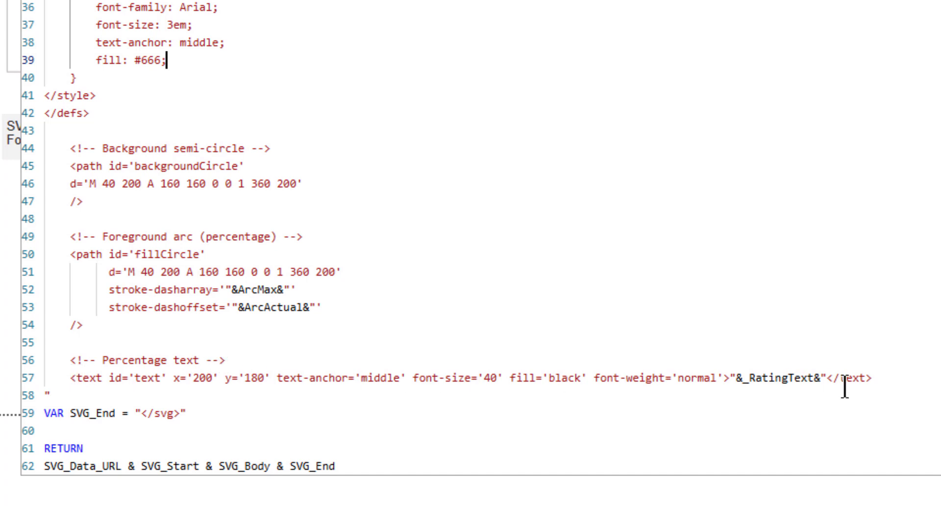
double_click(780, 377)
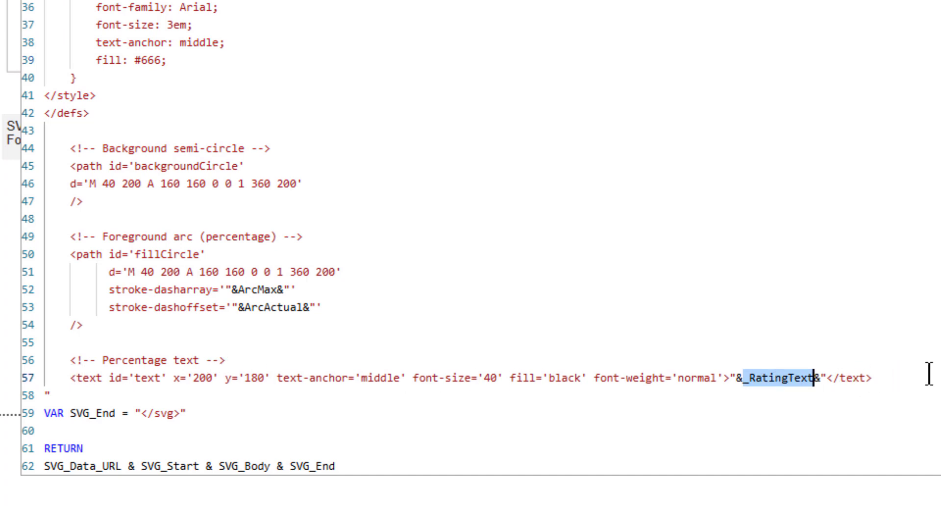
scroll(882, 338, "up", 12)
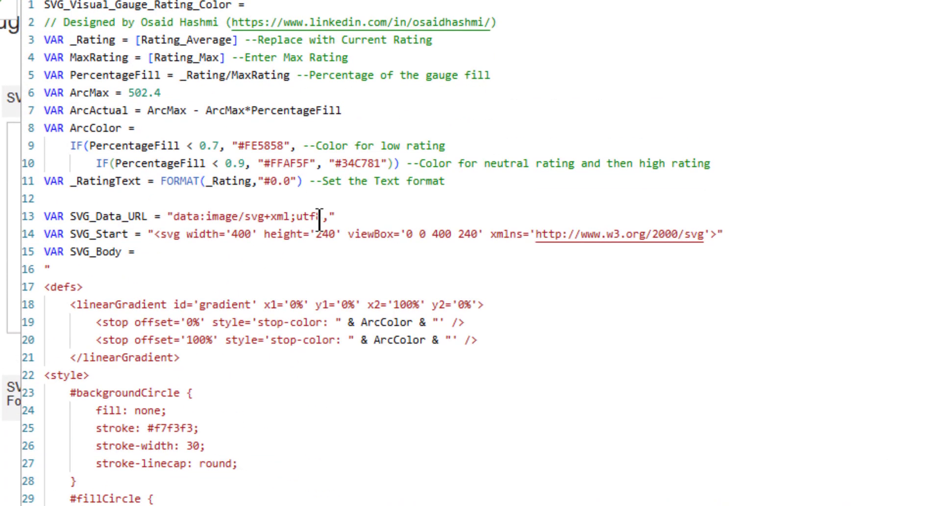
scroll(285, 179, "down", 3)
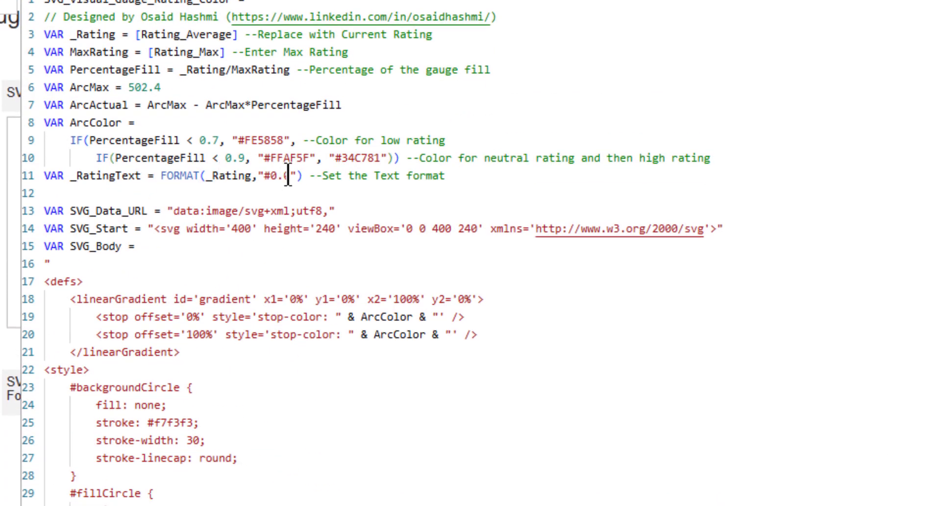
scroll(582, 148, "down", 8)
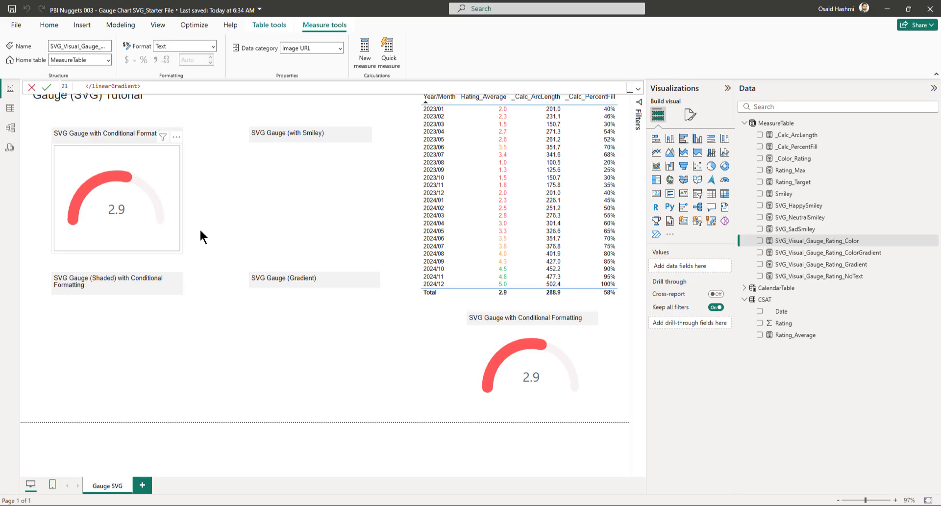
Apply the edited SVG_Visual_Gauge_Rating_Color measure code to the report's gauges.
left_click(639, 89)
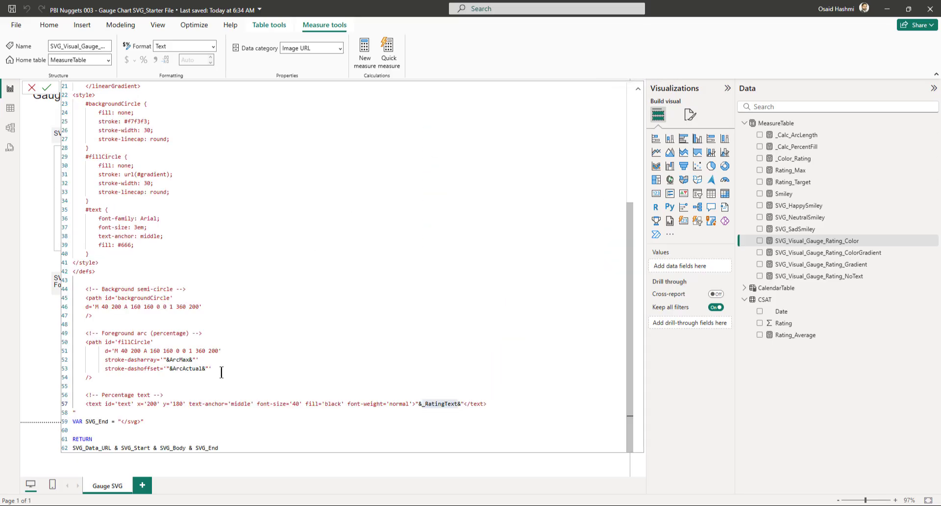
left_click(201, 448)
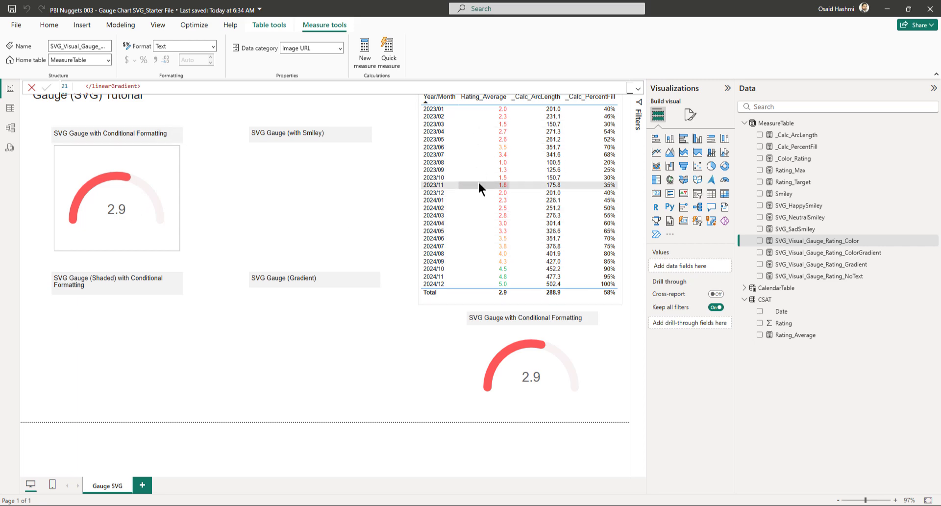
Check how the gauges respond to the table months 2024/03, 2024/04, 2024/07, 2024/10 and 2024/12.
left_click(430, 216)
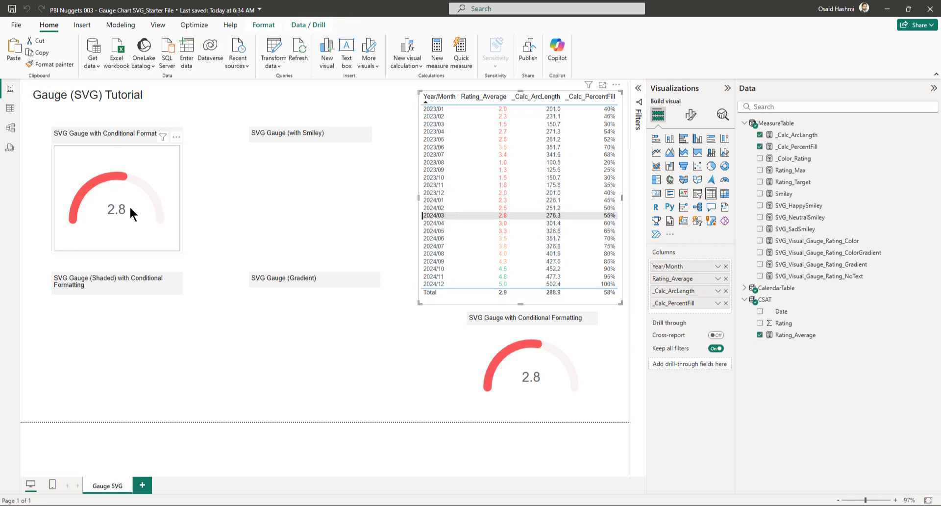
left_click(433, 225)
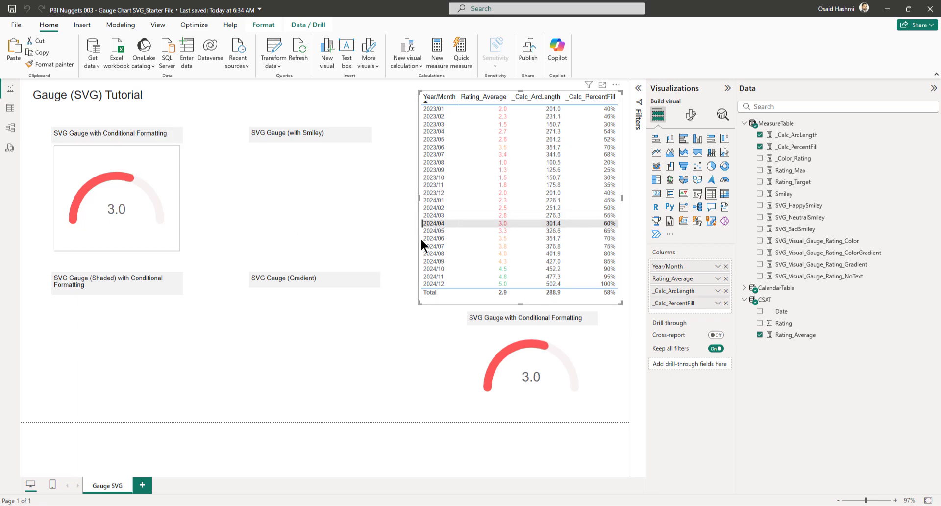
left_click(431, 245)
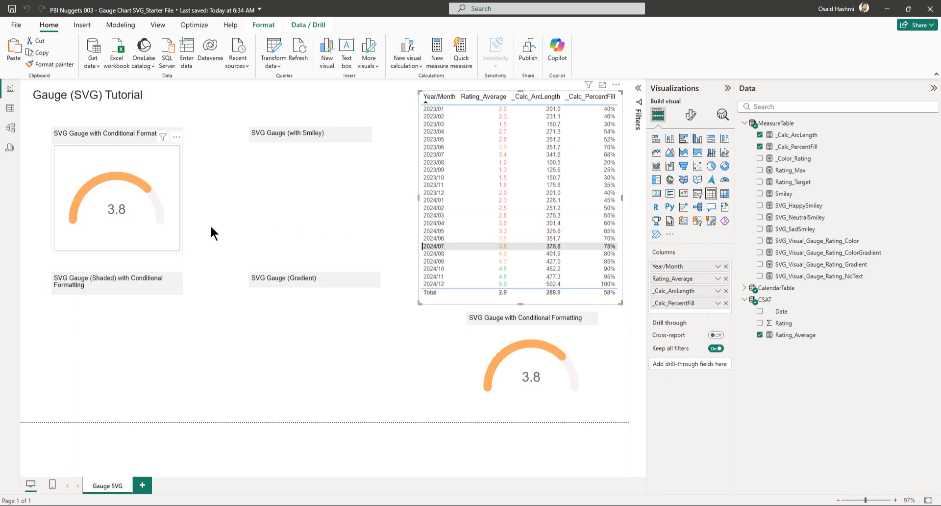
left_click(432, 269)
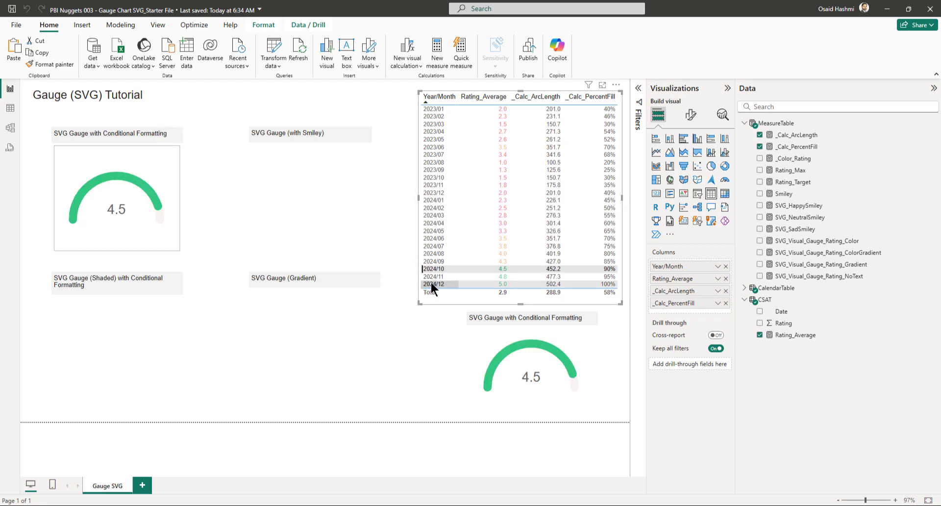
left_click(432, 284)
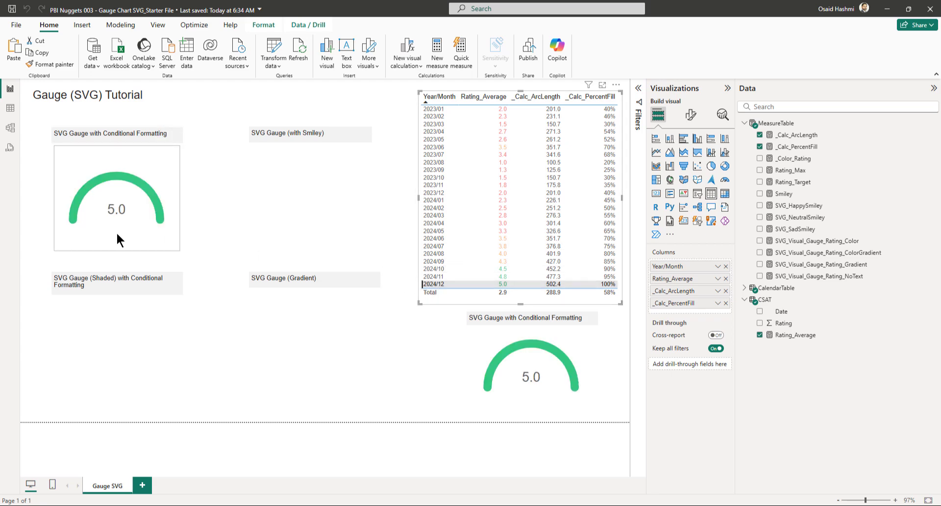
left_click(199, 334)
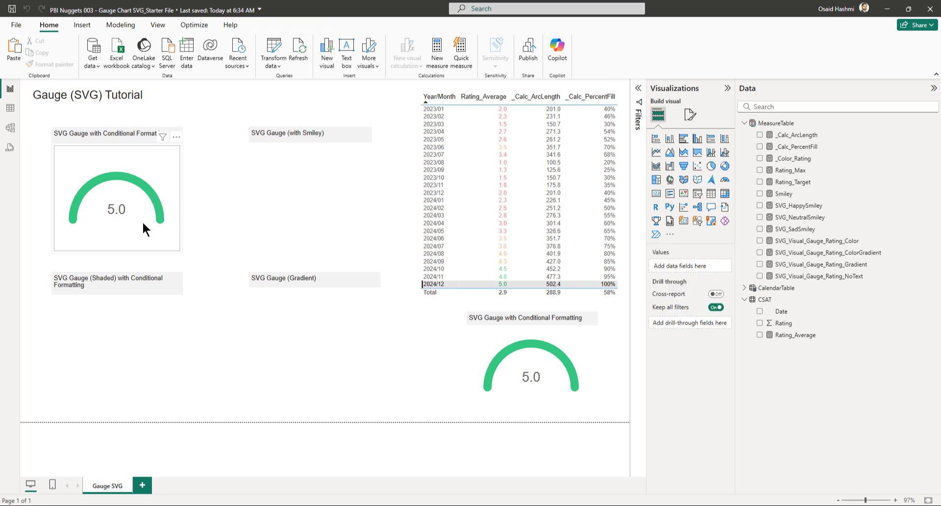
Duplicate the conditionally formatted gauge card and place the copy under the "SVG Gauge (Shaded) with Conditional Formatting" heading.
left_click(155, 187)
key("ctrl+c")
key("ctrl+v")
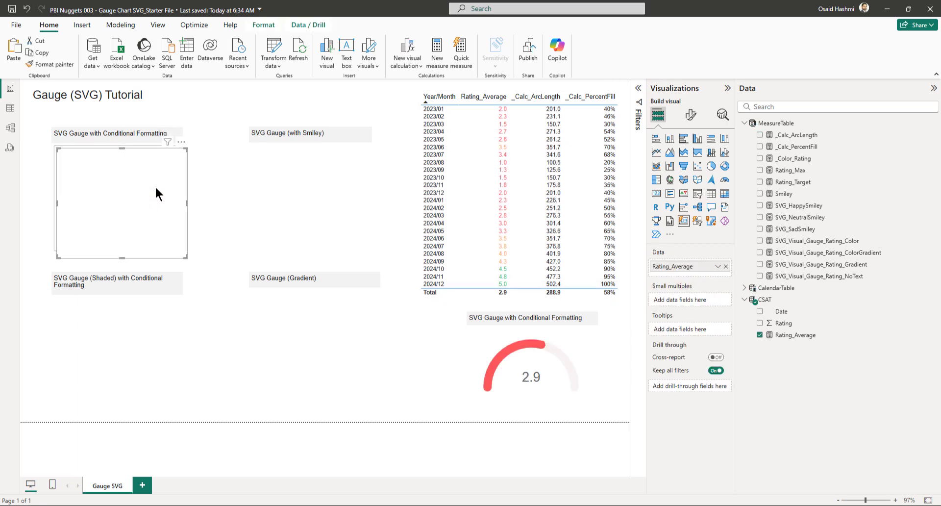
mouse_move(155, 187)
left_mouse_down()
mouse_move(141, 269)
mouse_move(154, 326)
mouse_move(156, 315)
left_mouse_up()
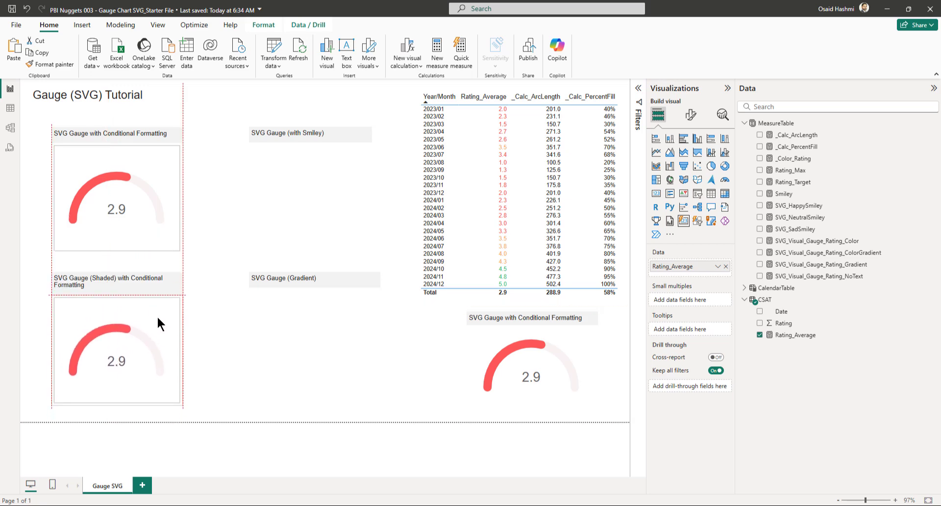
Base the copied card's image URL on the field value of the SVG_Visual_Gauge_Rating_ColorGradient measure.
left_click(691, 115)
left_click(680, 290)
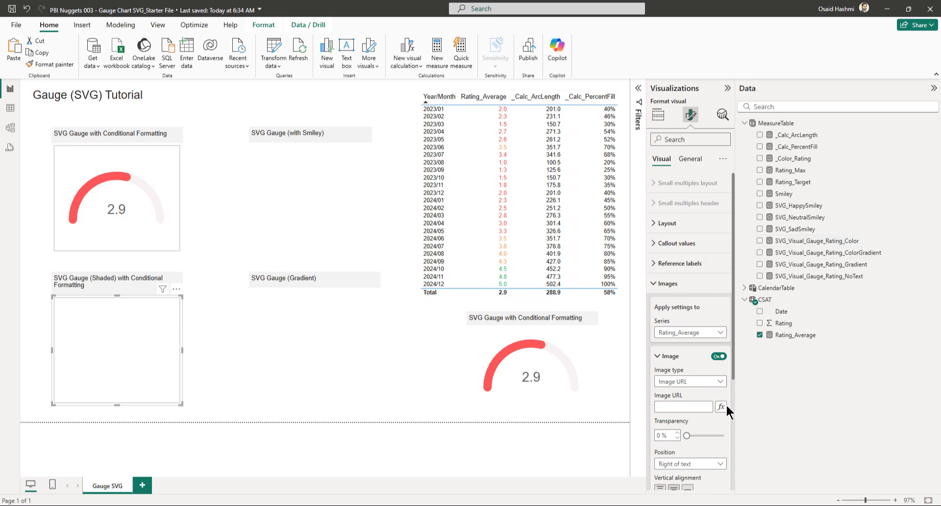
left_click(720, 407)
left_click(273, 150)
left_click(272, 190)
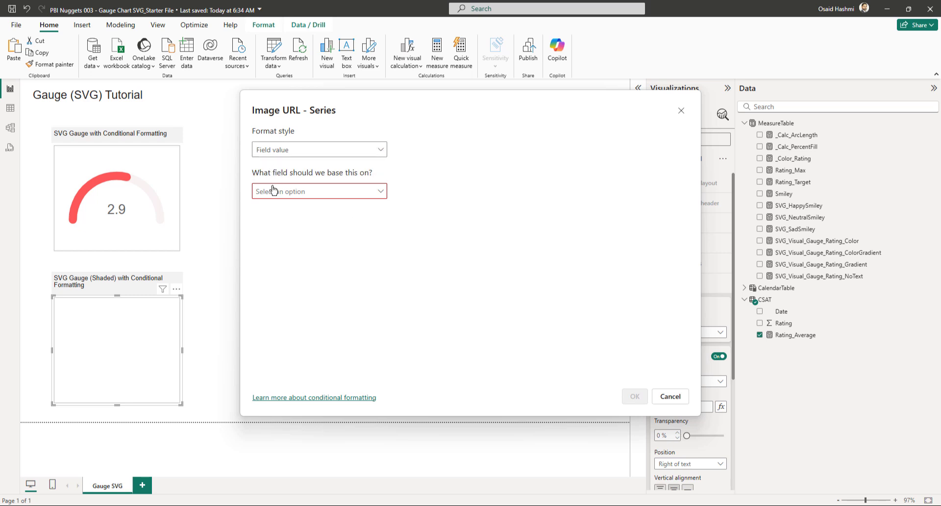
left_click(271, 191)
type("color")
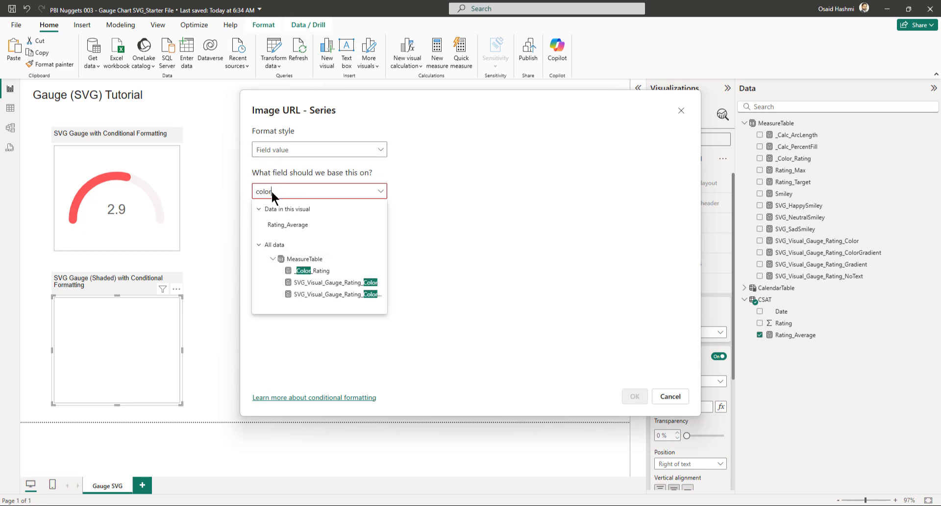
left_click(350, 295)
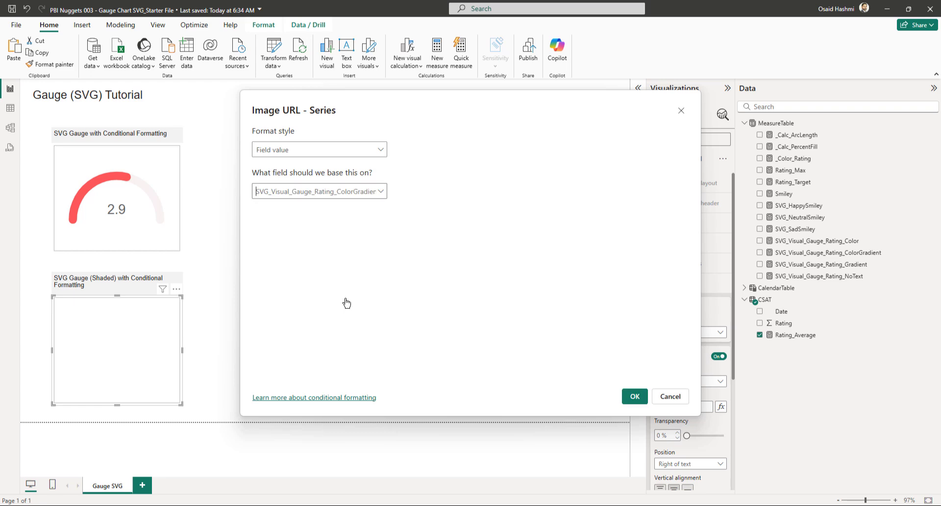
left_click(634, 397)
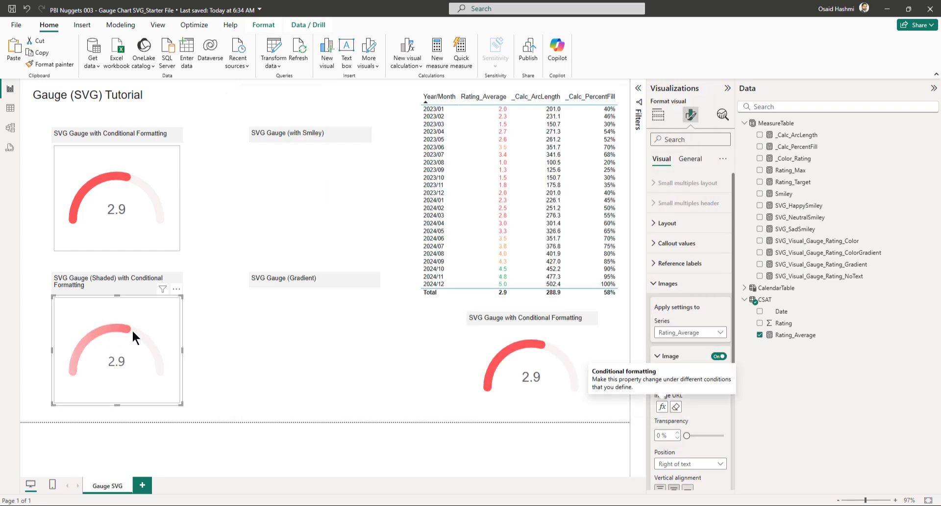
Examine the gradient stops and the ArcColorStart and ArcColorEnd colour codes in the SVG_Visual_Gauge_Rating_ColorGradient measure.
left_click(805, 252)
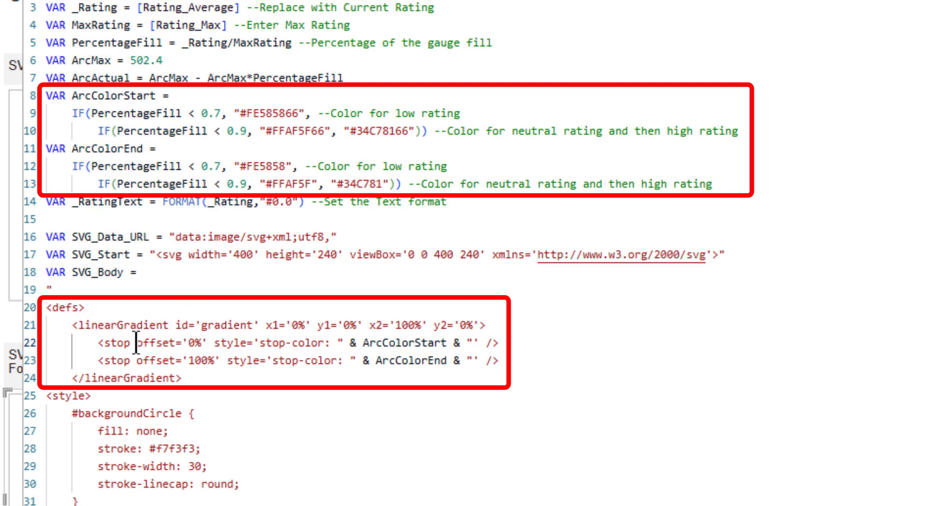
left_click_drag(137, 343, 201, 343)
left_click_drag(136, 361, 214, 361)
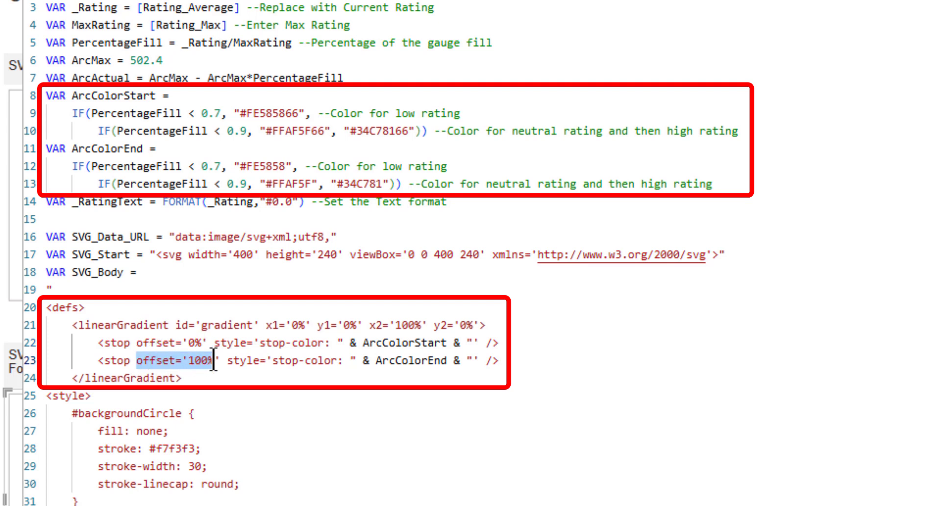
double_click(400, 360)
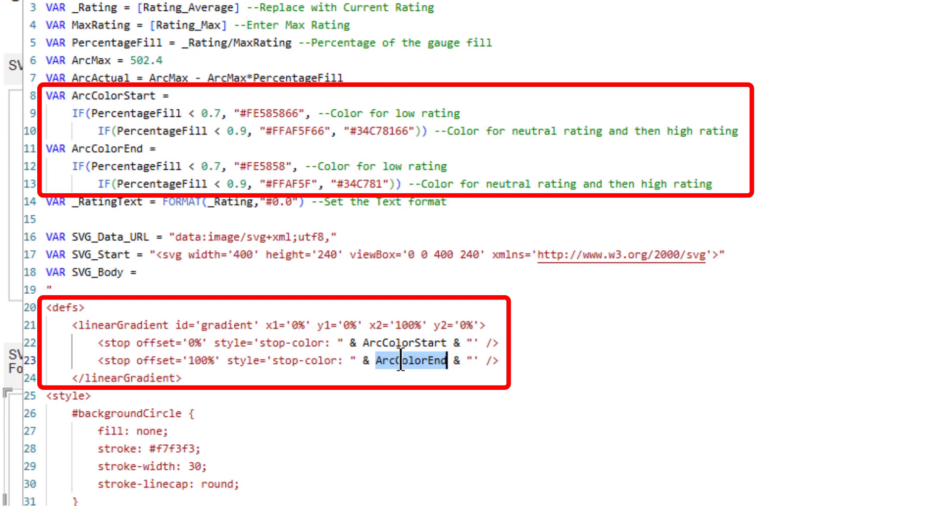
double_click(386, 342)
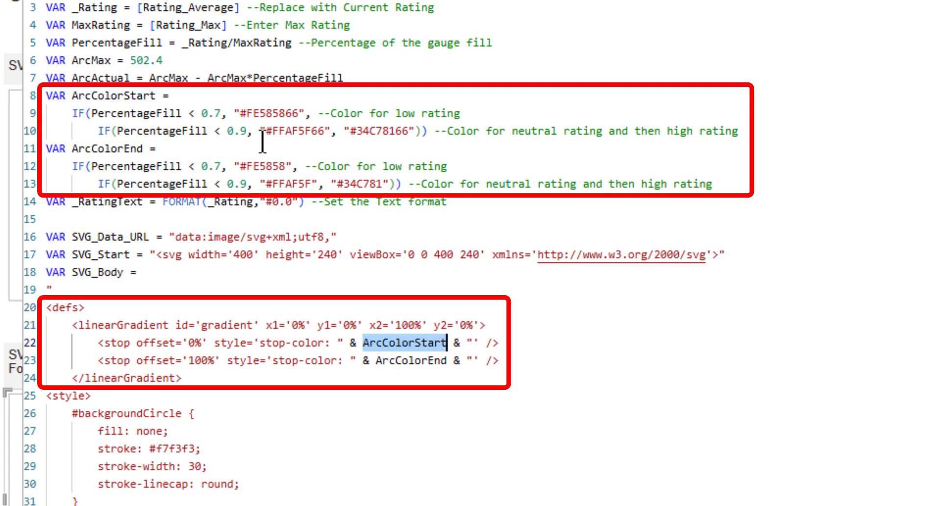
double_click(103, 96)
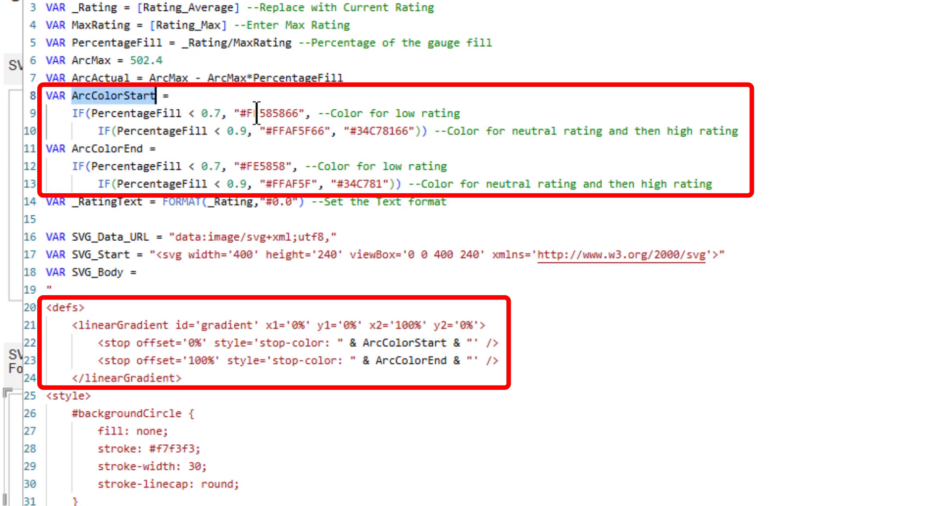
left_click_drag(247, 113, 285, 114)
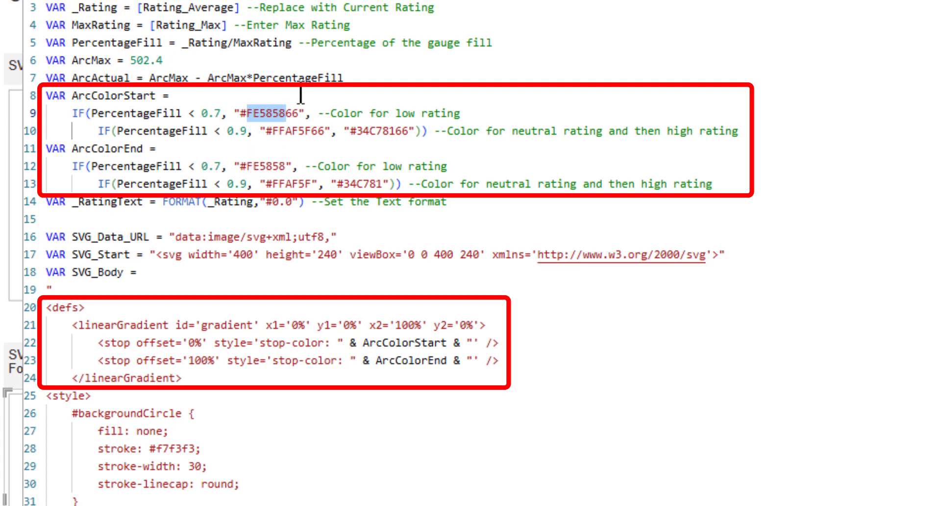
left_click(298, 113)
left_click_drag(298, 113, 285, 113)
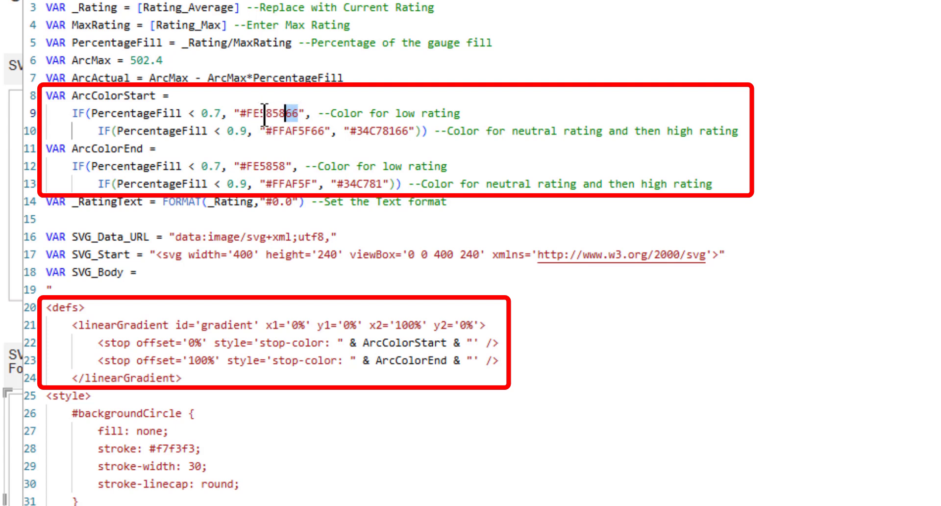
double_click(108, 97)
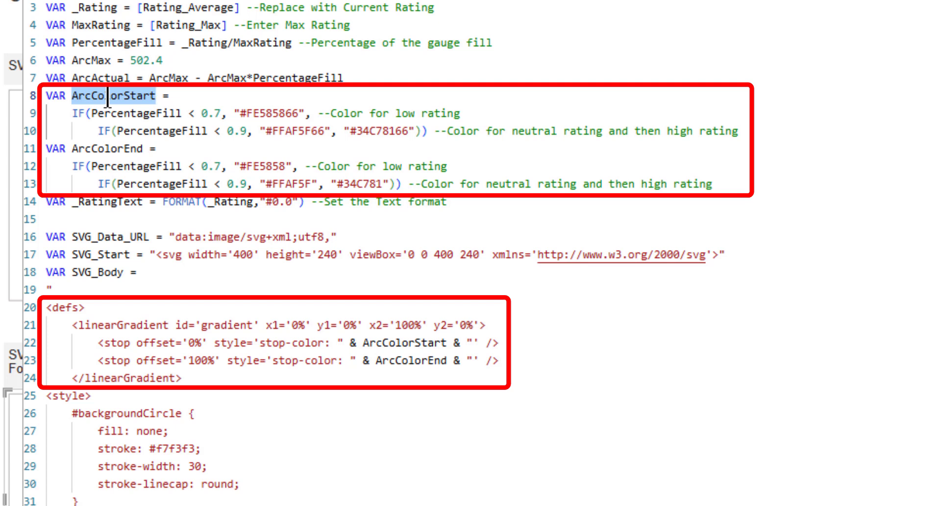
left_click(287, 113)
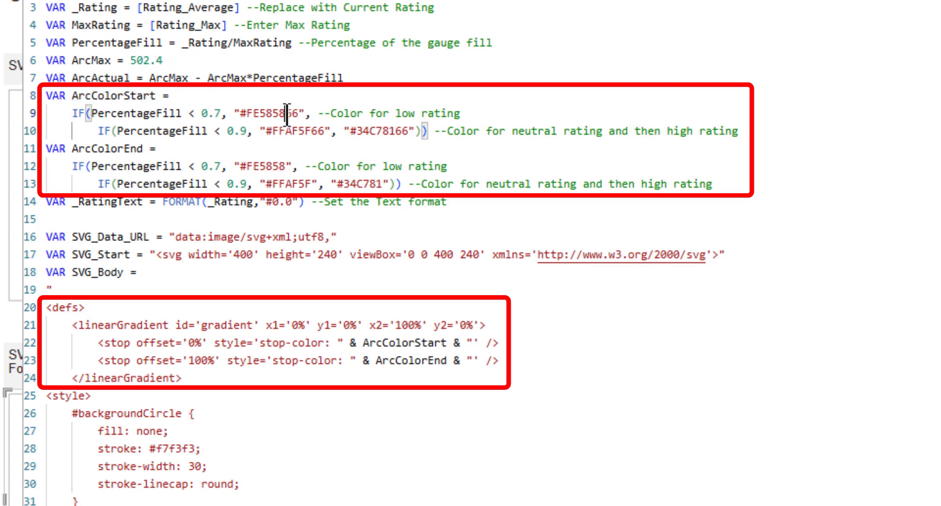
left_click_drag(287, 113, 299, 114)
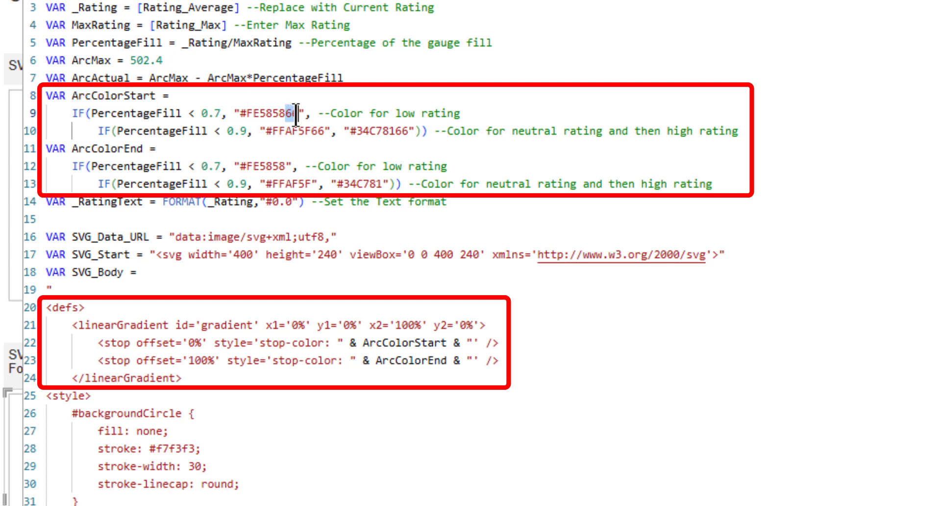
double_click(118, 150)
left_click_drag(273, 184, 312, 184)
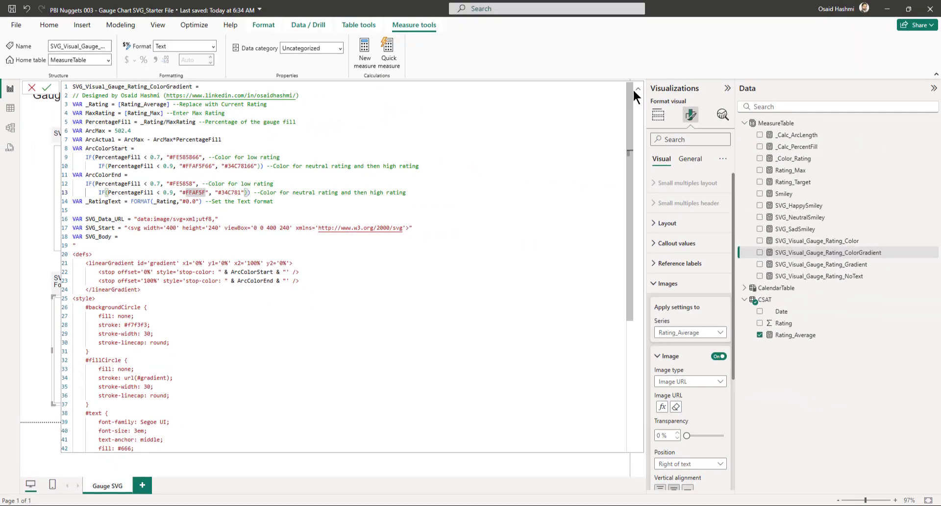
Return to the report and filter it to 2024/03 from the table to check the shaded gauge.
left_click(637, 89)
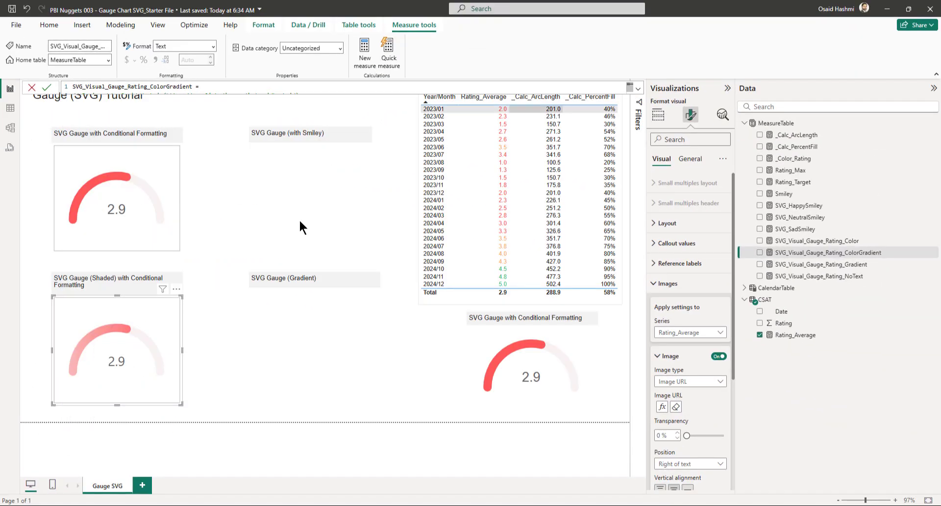
left_click(198, 328)
left_click(433, 216)
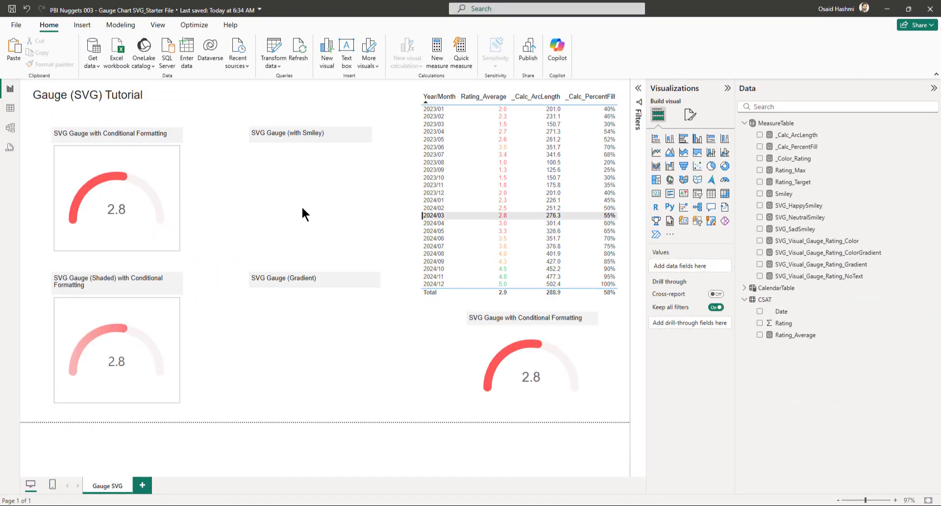
Duplicate the shaded gauge card and place the copy under the "SVG Gauge (Gradient)" heading.
left_click(166, 324)
key("ctrl+c")
key("ctrl+v")
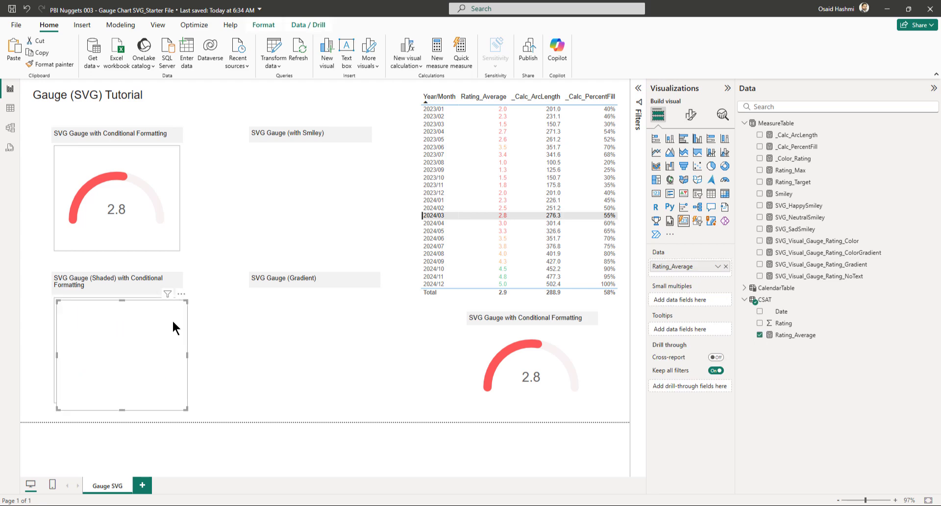
mouse_move(172, 320)
left_mouse_down()
mouse_move(324, 323)
mouse_move(362, 310)
left_mouse_up()
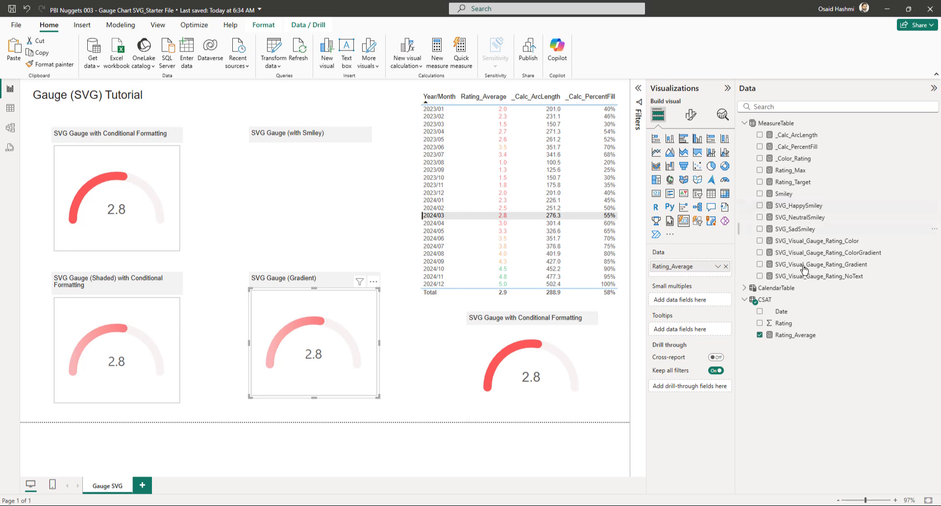
Base the copied gradient card's image URL on the field value of the SVG_Visual_Gauge_Rating_Gradient measure.
left_click(691, 114)
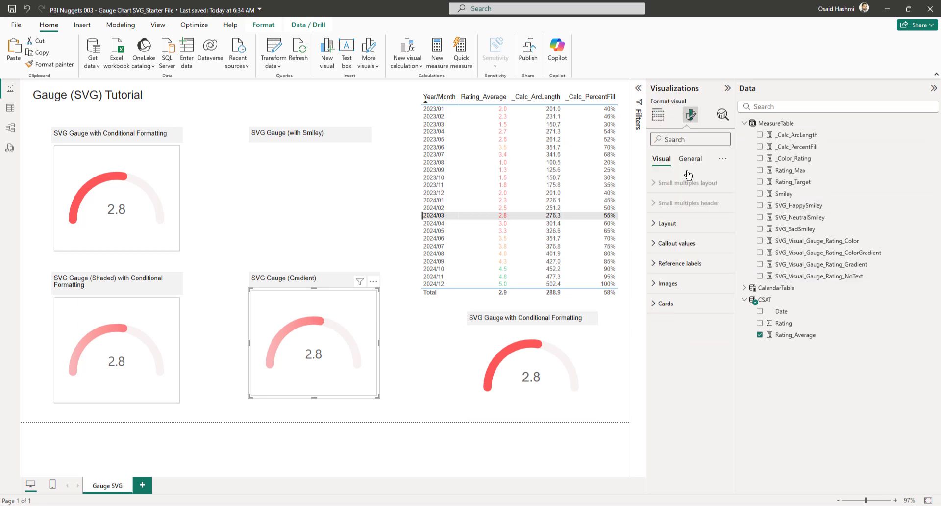
left_click(659, 279)
left_click(663, 407)
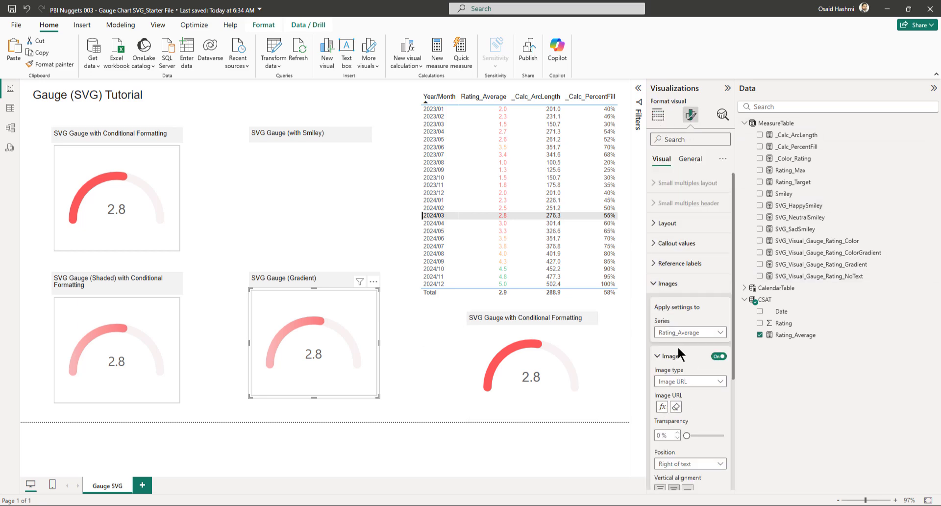
left_click(289, 191)
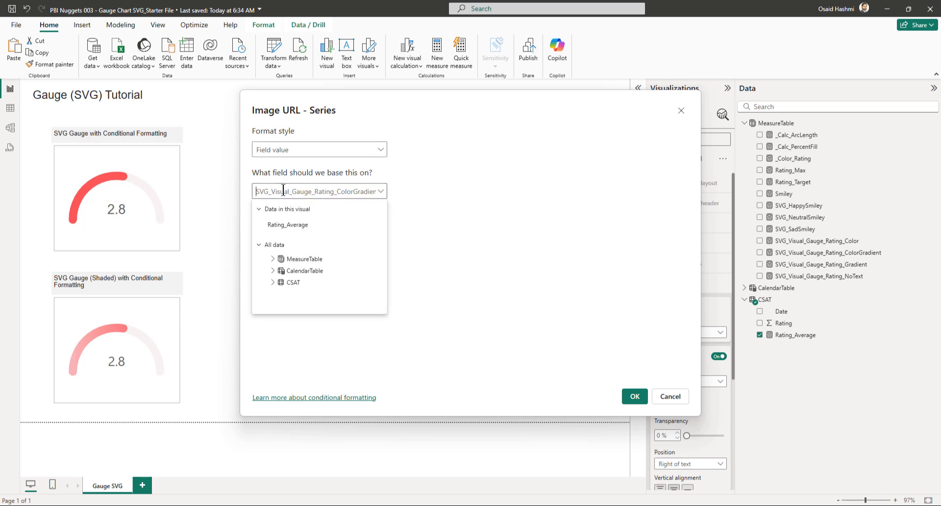
left_click(273, 262)
scroll(314, 299, "down", 3)
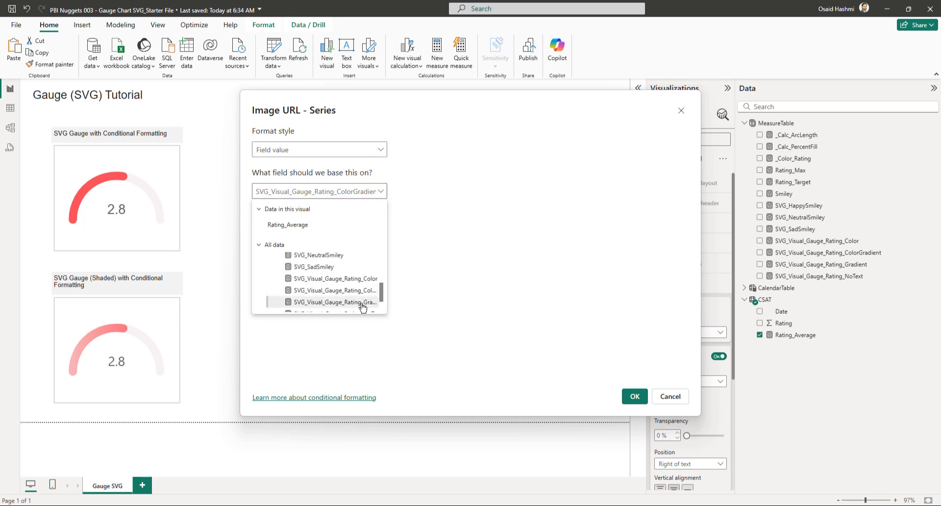
left_click(324, 302)
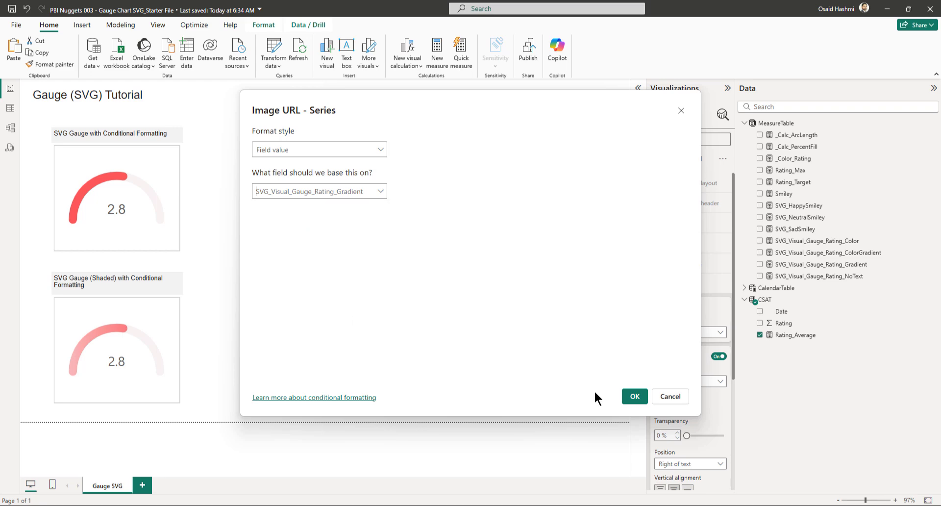
left_click(634, 396)
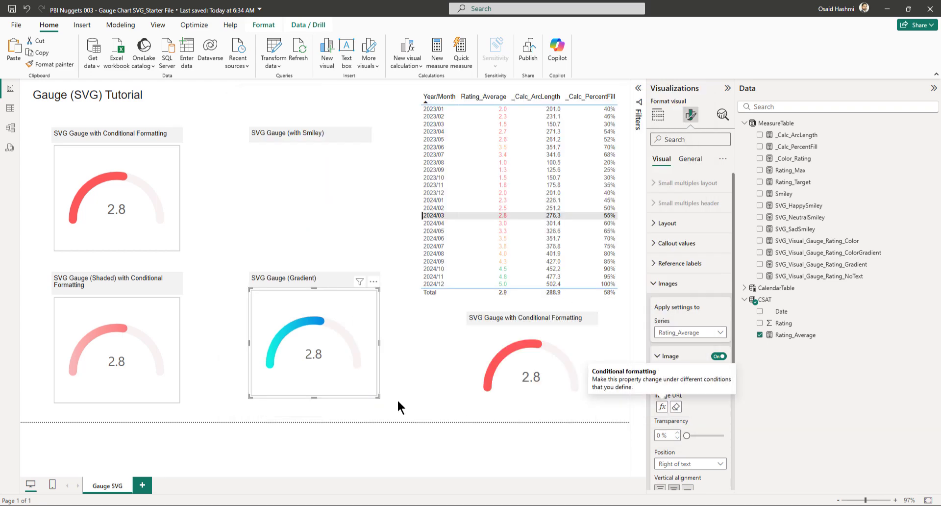
Filter the report from the table to 2024/05, 2024/08 and 2024/11 in turn to check the gradient gauge.
key("Tab")
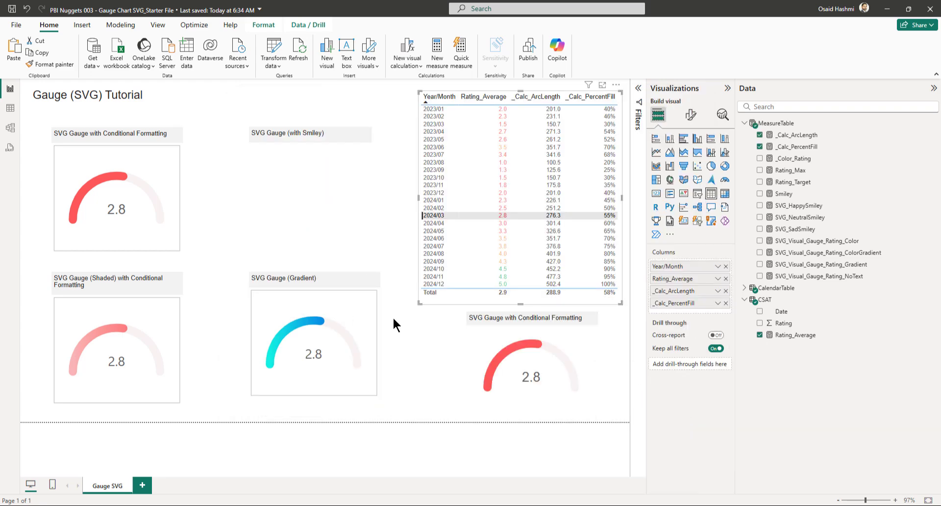
left_click(431, 231)
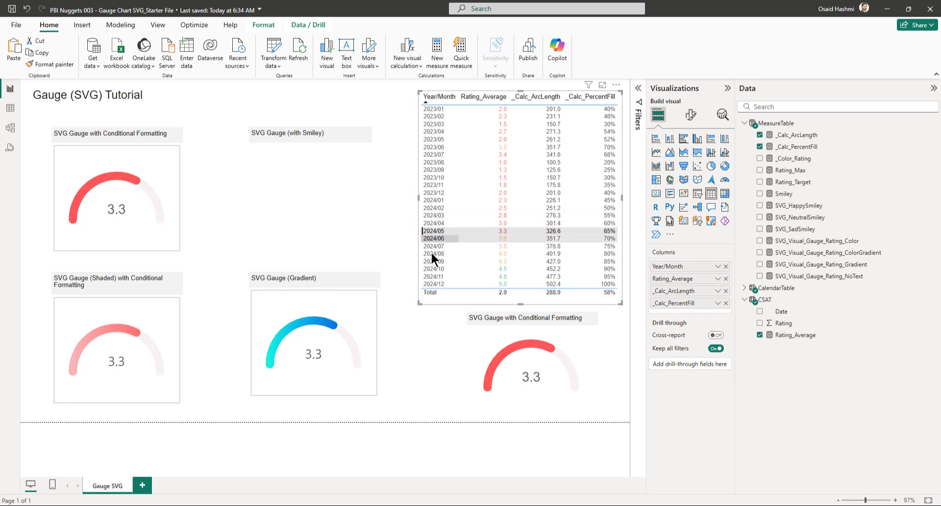
left_click(431, 254)
left_click(432, 276)
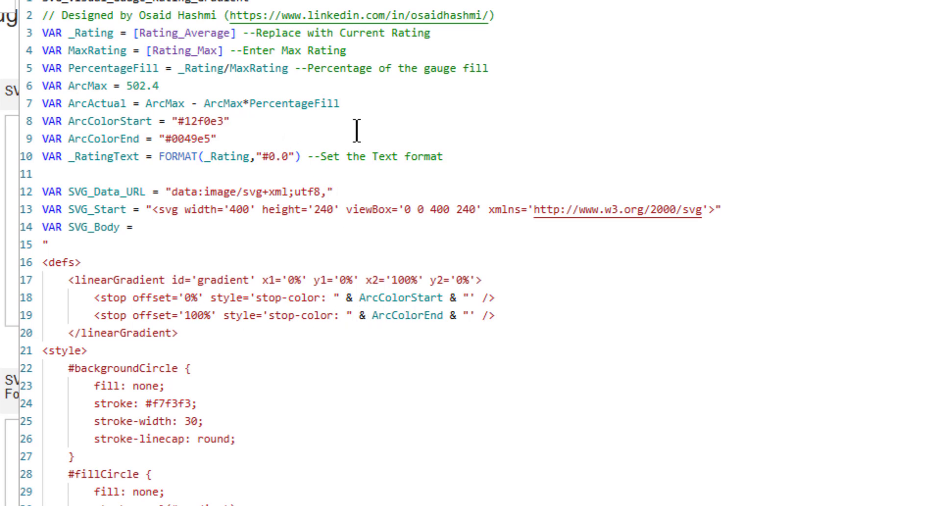
Add the comments "--Define starting color of the arc" and "--Define ending color of the arc" to the ArcColorStart and ArcColorEnd lines of the gradient measure.
left_click(294, 122)
type("--Define")
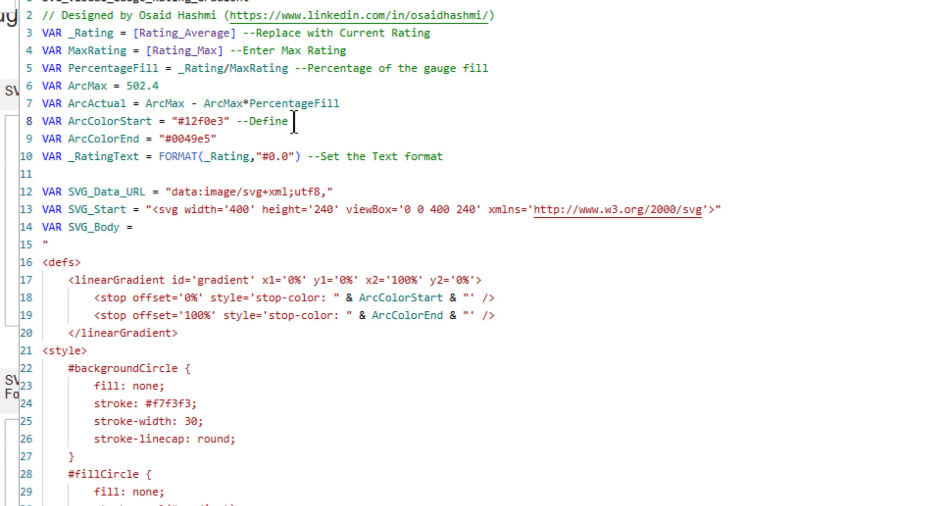
type(" starting color of the arc")
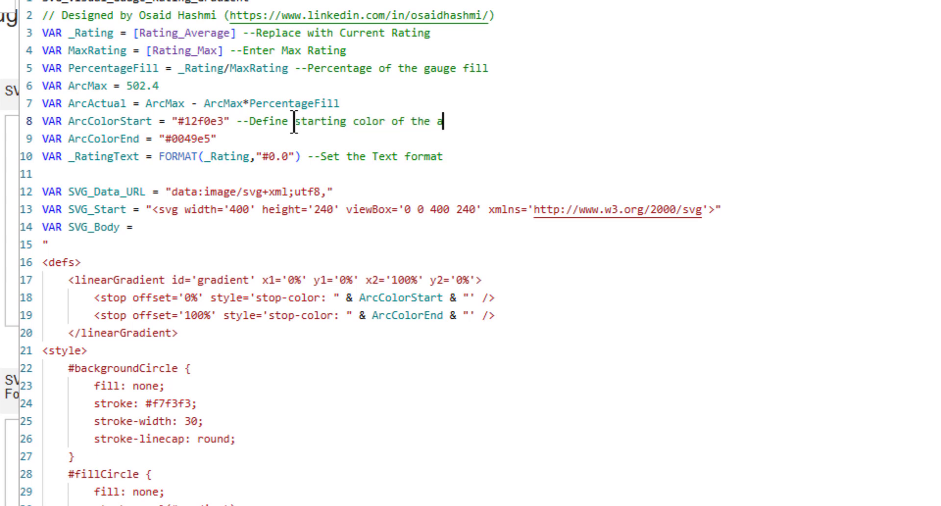
left_click(291, 139)
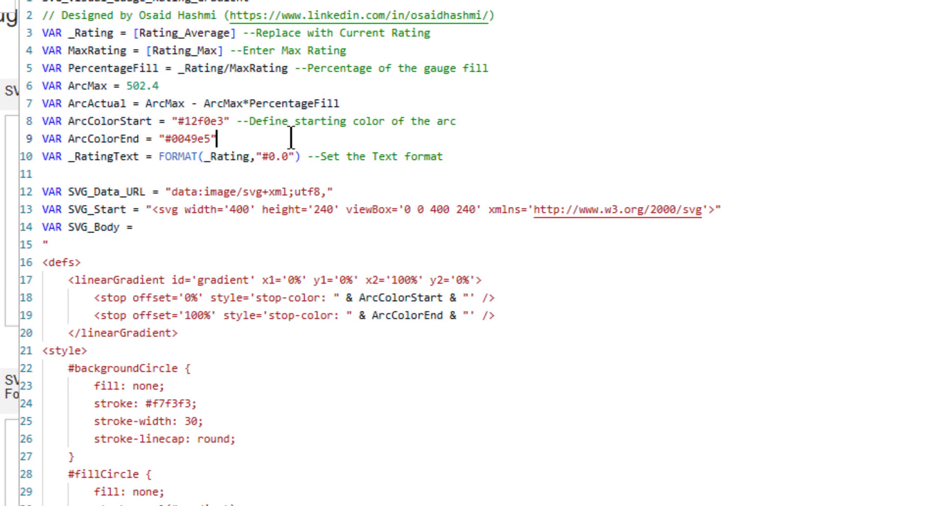
type("--Define ")
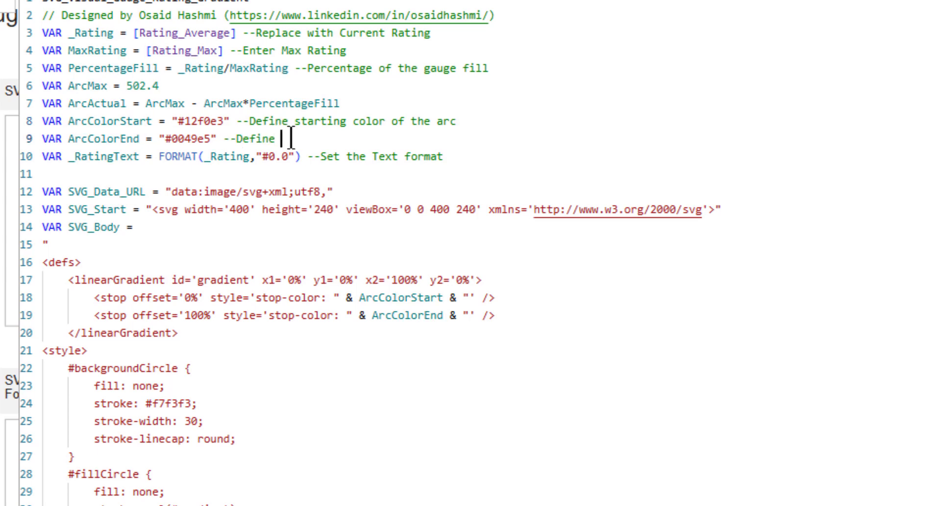
type("ending color ")
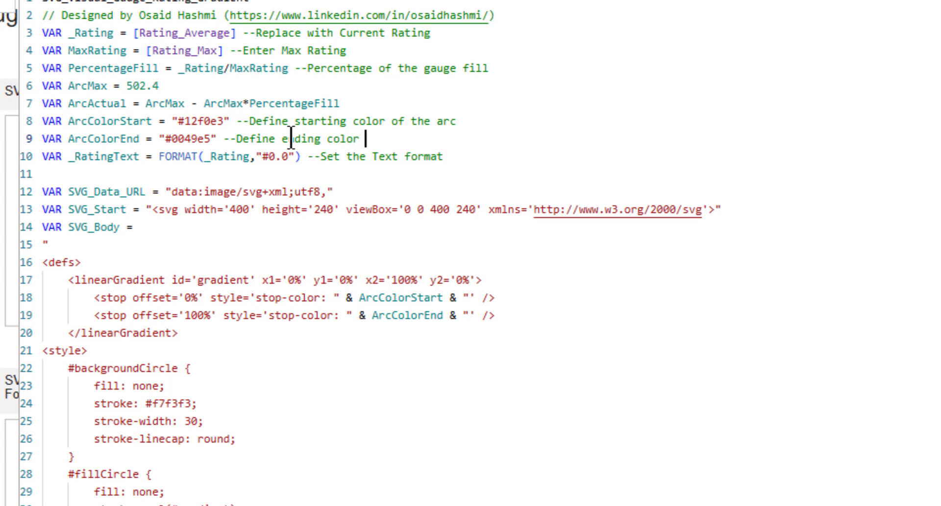
type("of the arc")
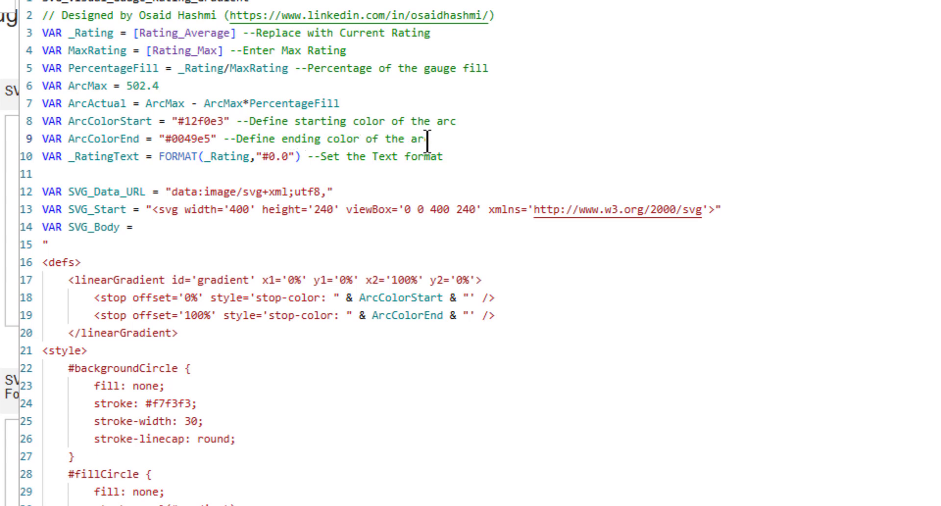
Try #aab09c as the ArcColorStart colour code in the gradient gauge measure.
double_click(198, 120)
type("aa")
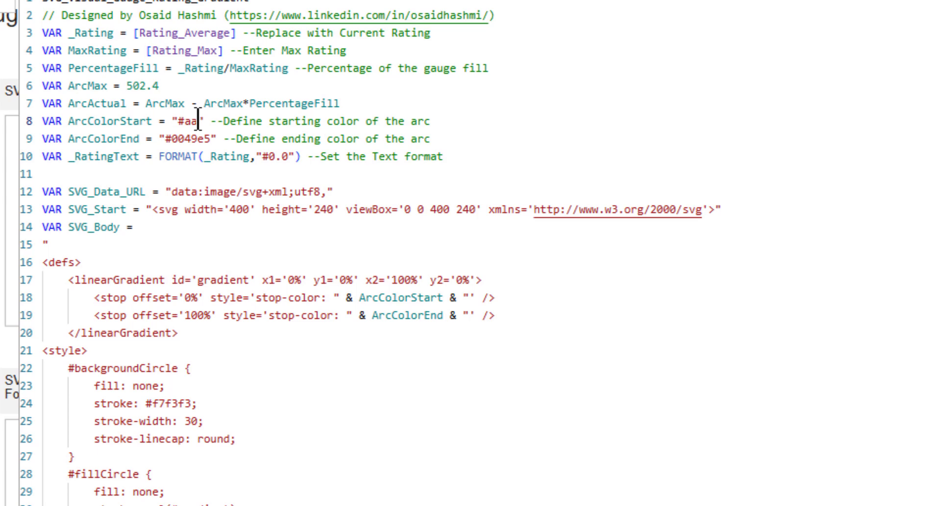
type("b09c")
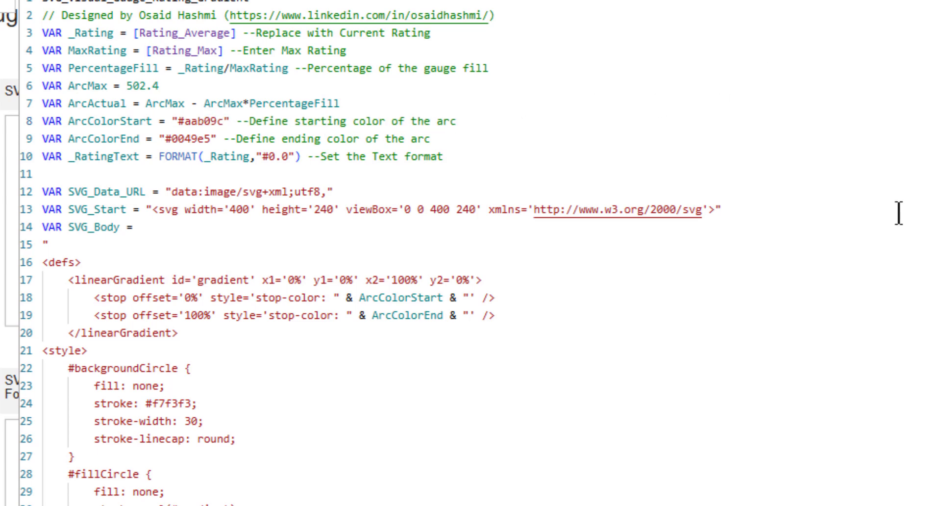
left_click(851, 120)
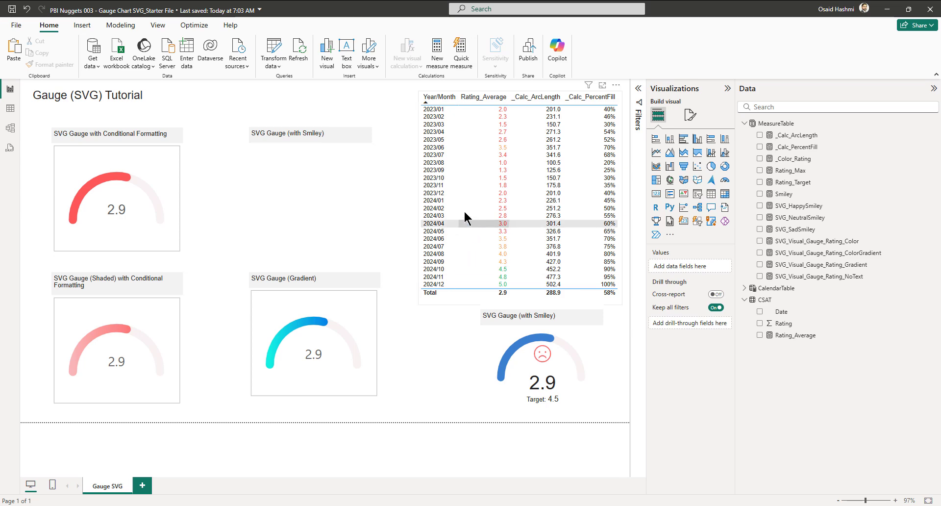
Compare the sample smiley gauge across months by filtering the table to 2024/03, 2024/07, 2024/11, 2024/10 and 2024/09.
left_click(434, 216)
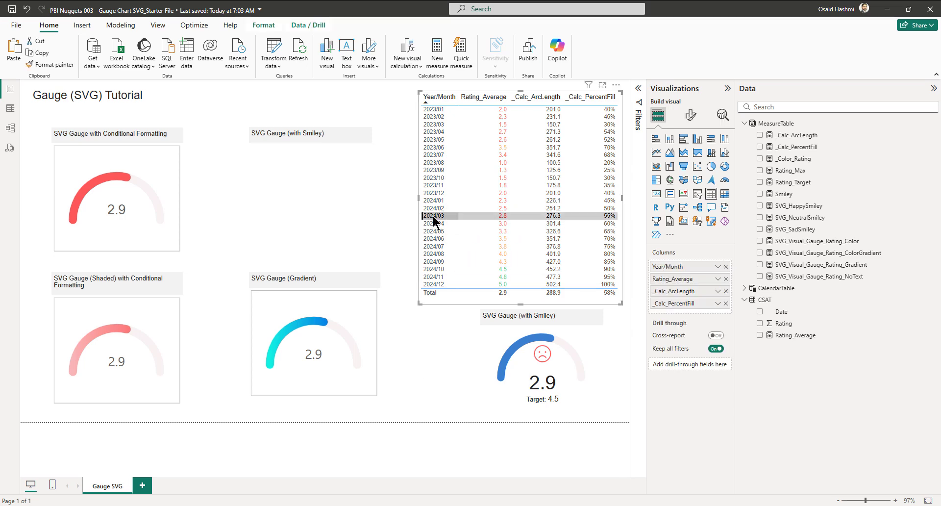
left_click(430, 248)
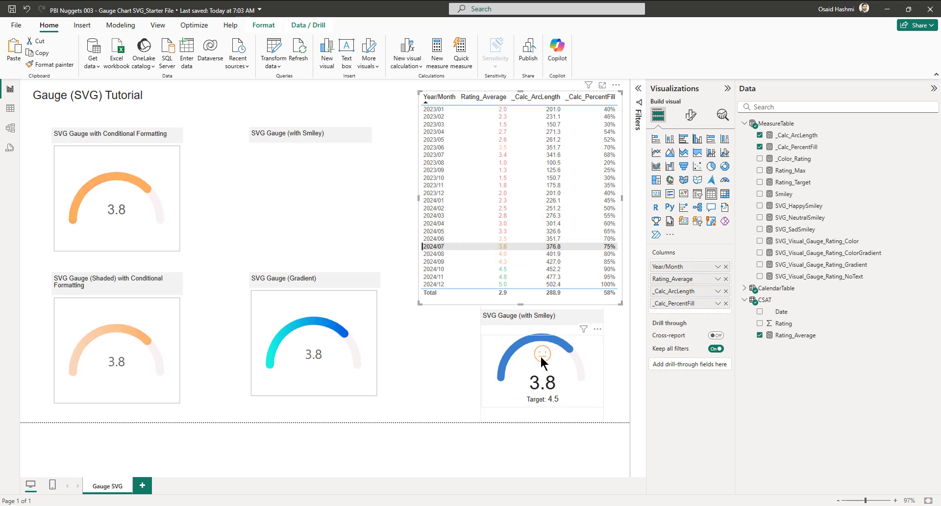
left_click(430, 276)
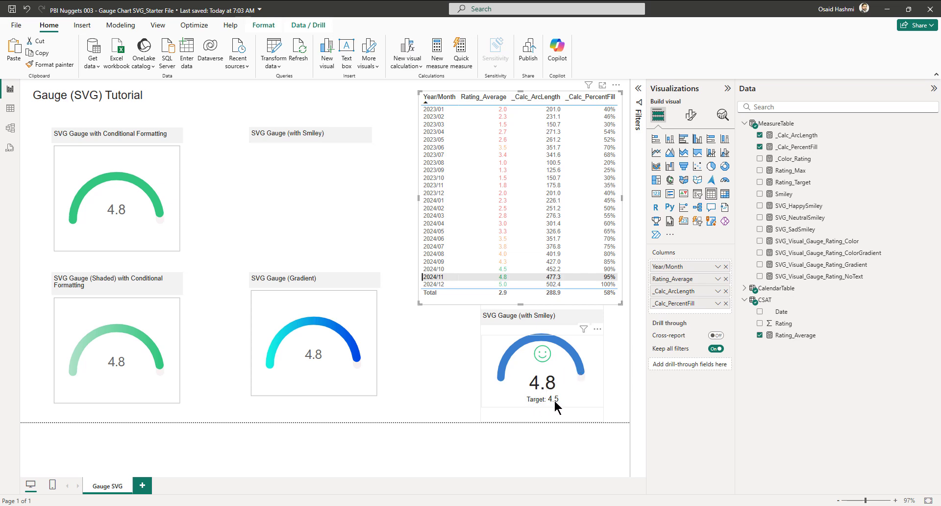
left_click(436, 270)
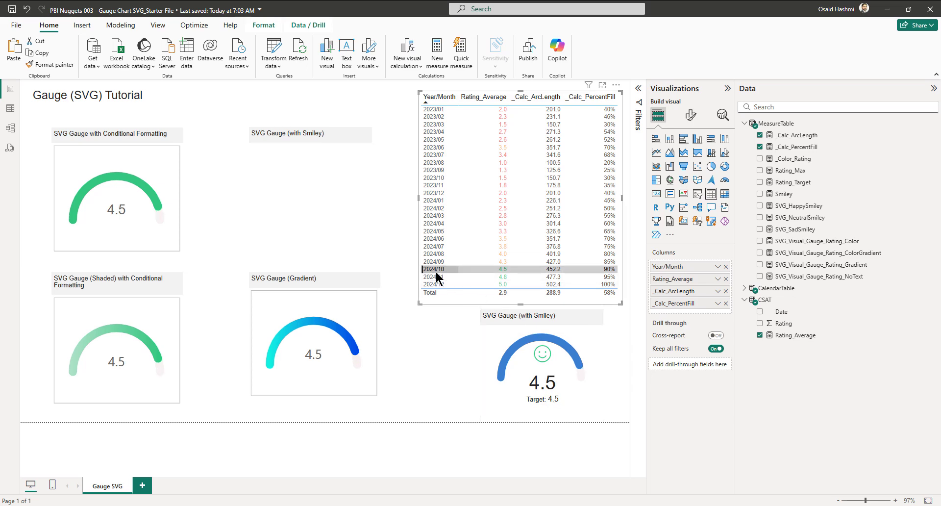
left_click(435, 262)
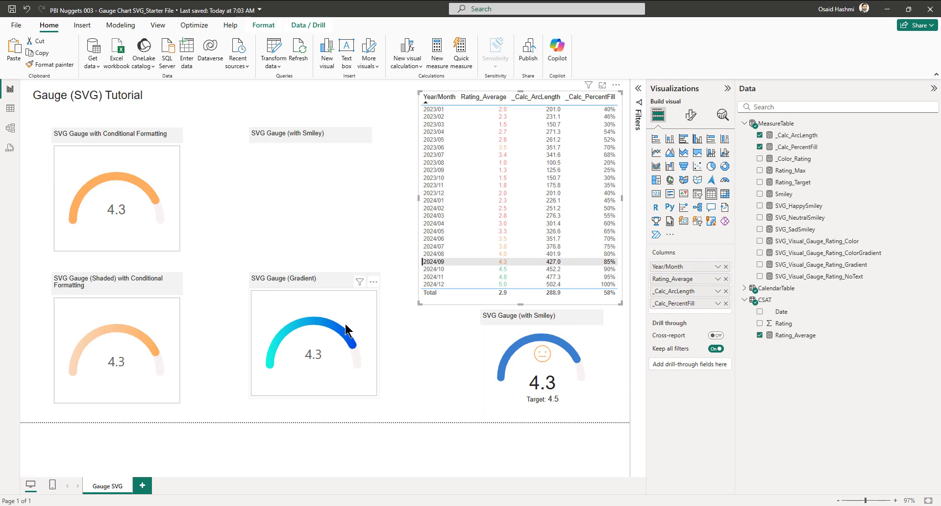
left_click(411, 340)
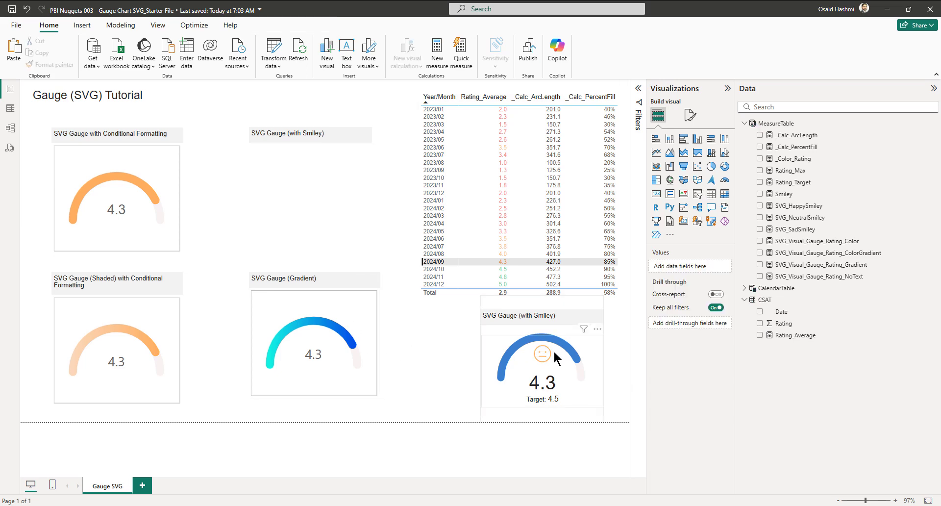
Duplicate the gradient gauge card and place the copy under the empty "SVG Gauge (with Smiley)" heading.
left_click(351, 321)
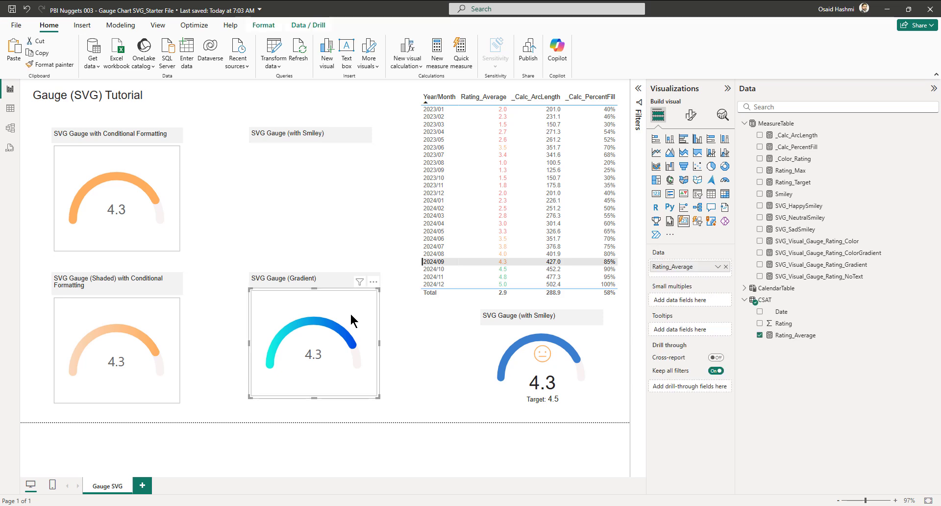
key("ctrl+c")
key("ctrl+v")
left_click_drag(350, 313, 346, 172)
key("Escape")
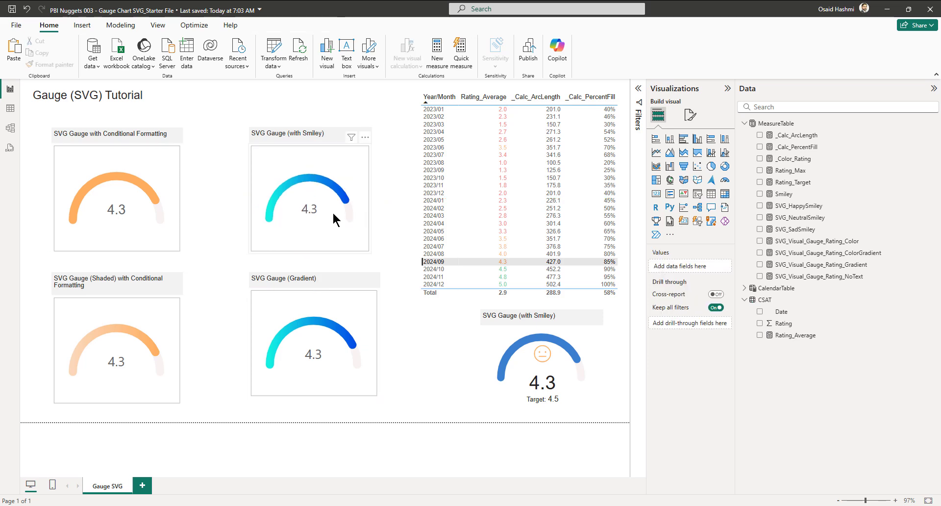
Clear the copied card's image URL and base it on the field value of the SVG_Visual_Gauge_Rating_NoText measure.
left_click(334, 214)
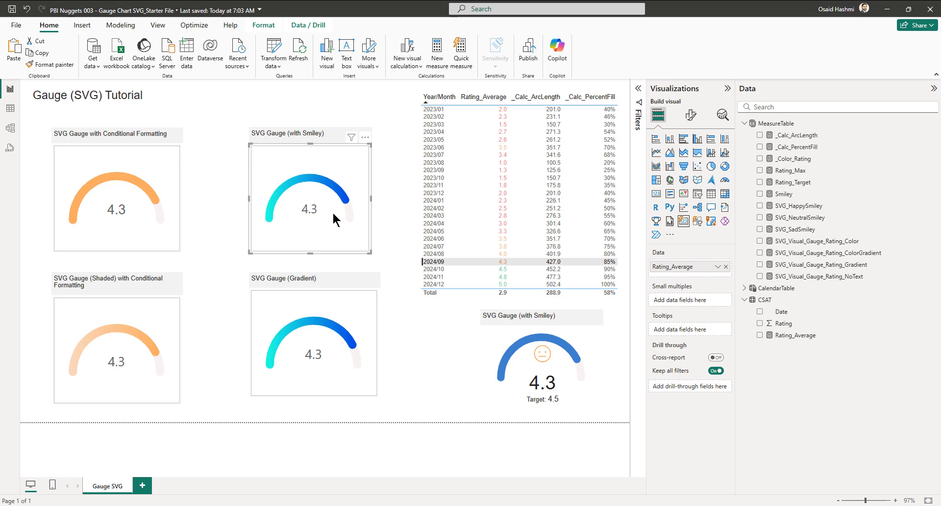
left_click(691, 117)
left_click(675, 283)
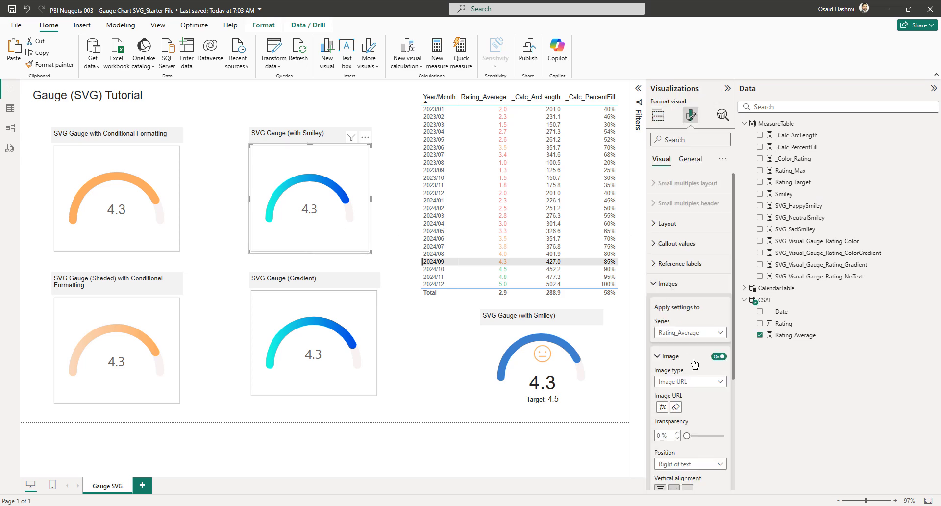
left_click(676, 407)
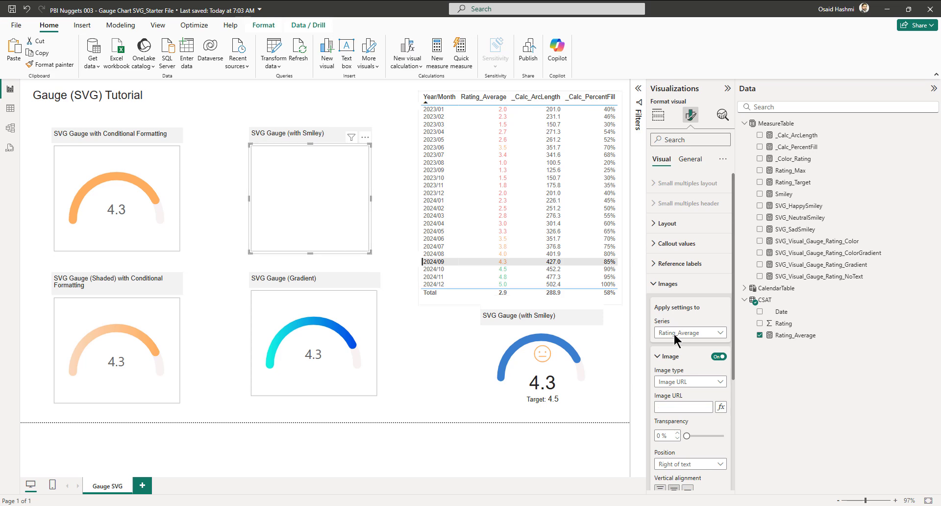
left_click(721, 408)
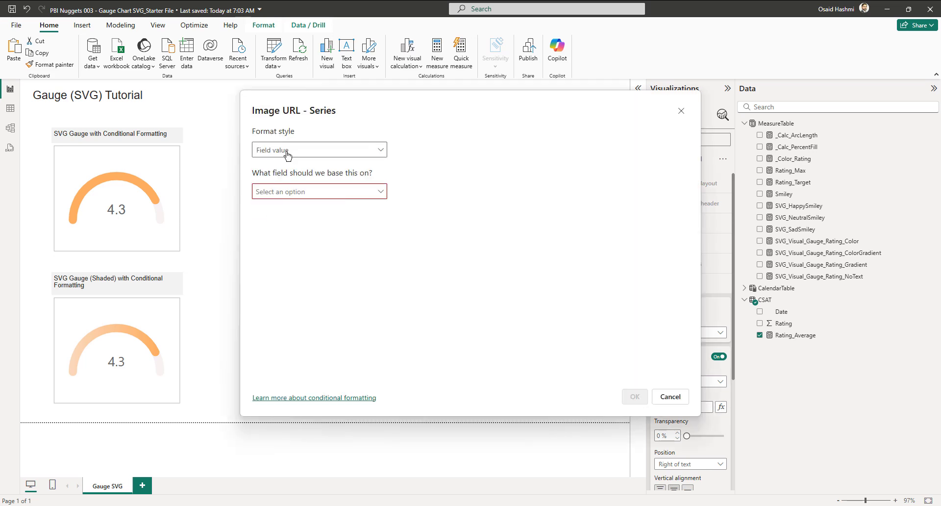
left_click(287, 192)
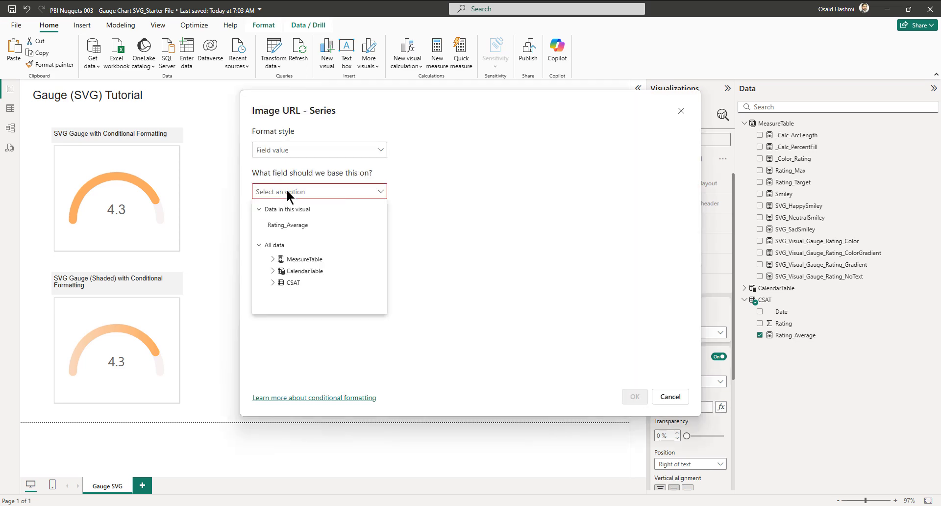
type("svg")
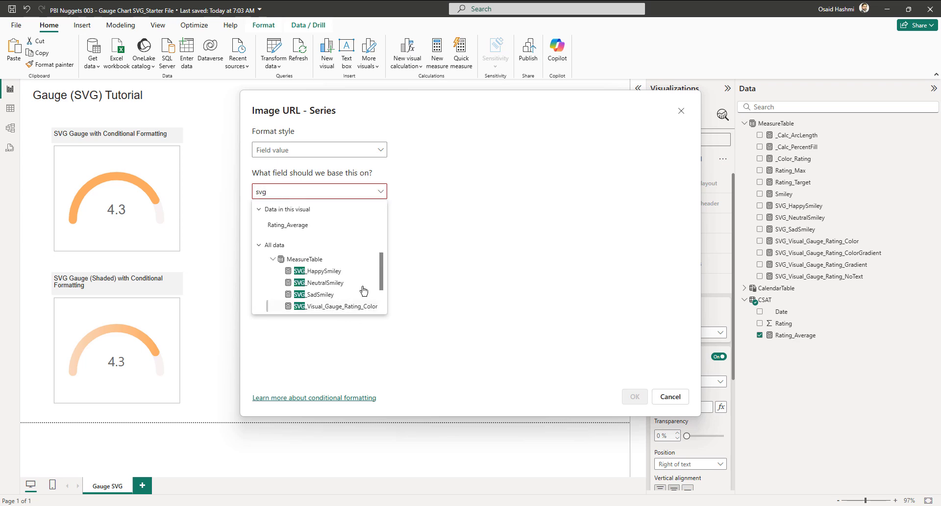
scroll(363, 291, "down", 2)
left_click(336, 306)
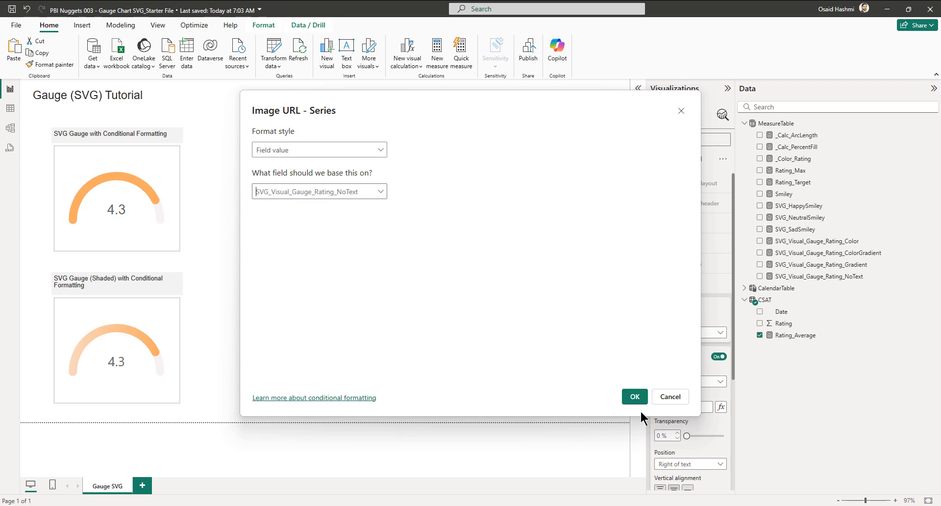
left_click(635, 397)
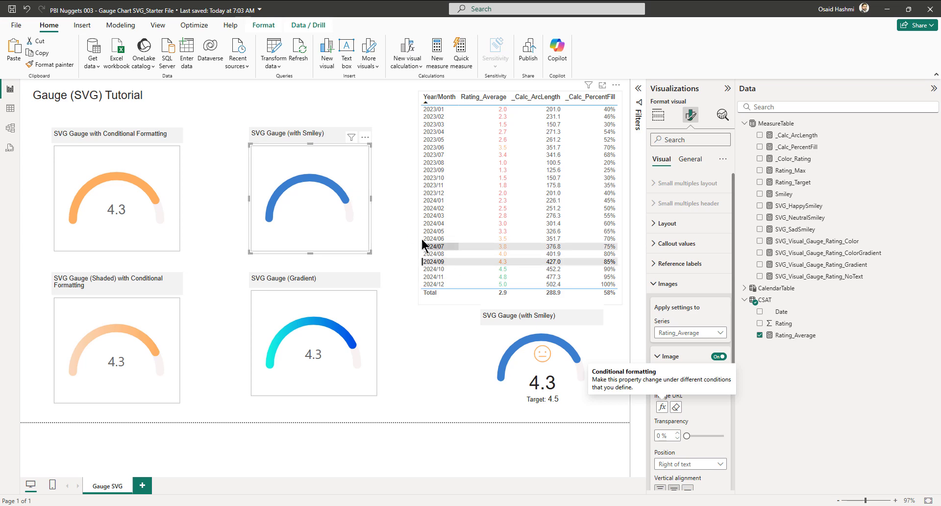
Check the blue gauge under the "SVG Gauge (with Smiley)" heading by filtering the table to 2024/03 and 2024/10.
left_click(432, 215)
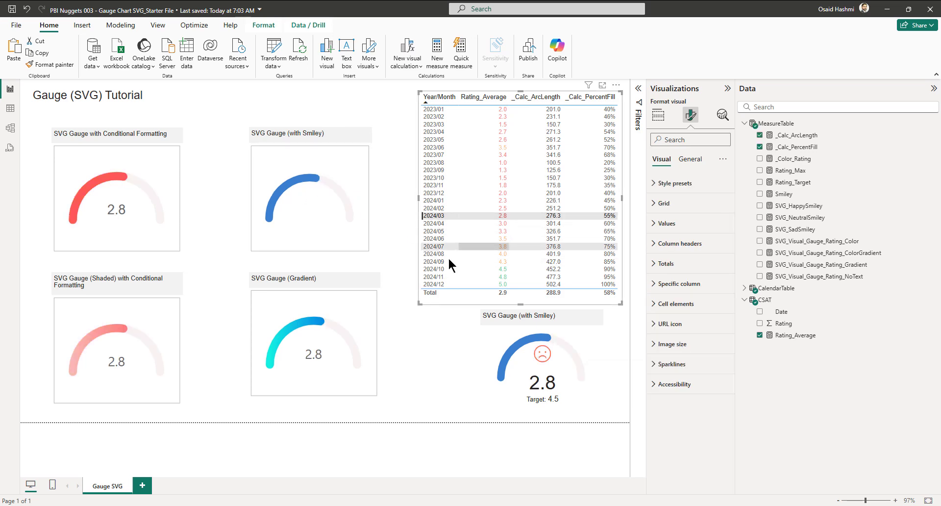
left_click(434, 269)
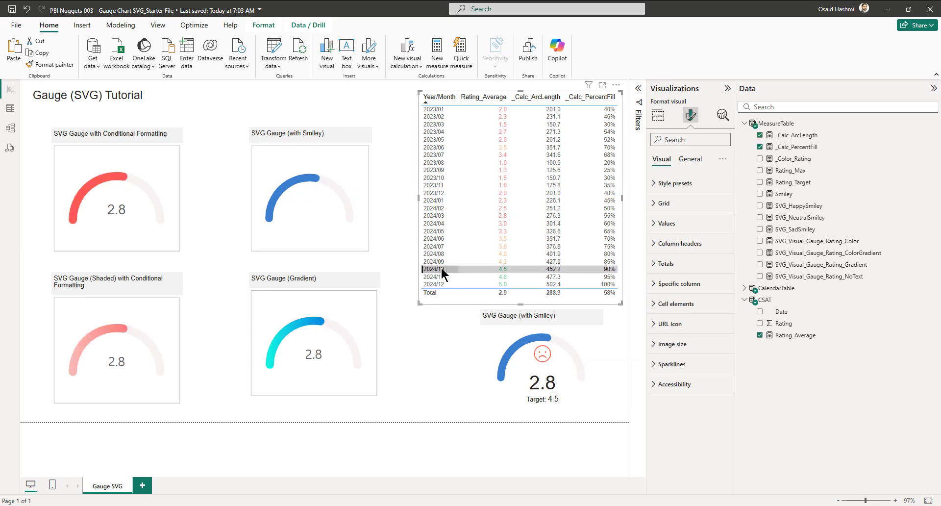
left_click(385, 205)
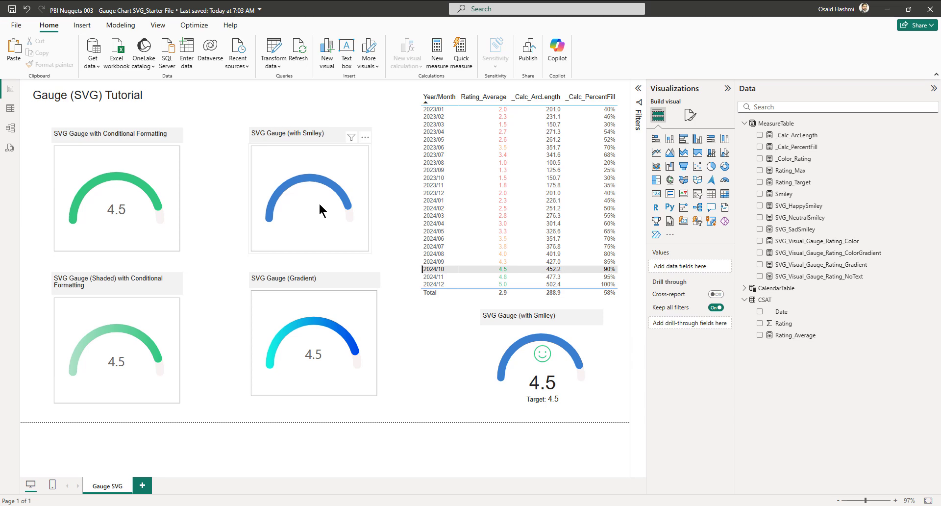
Add a new card showing Rating_Average and place it, narrowed, over the lower half of the "SVG Gauge (with Smiley)" gauge.
left_click(684, 222)
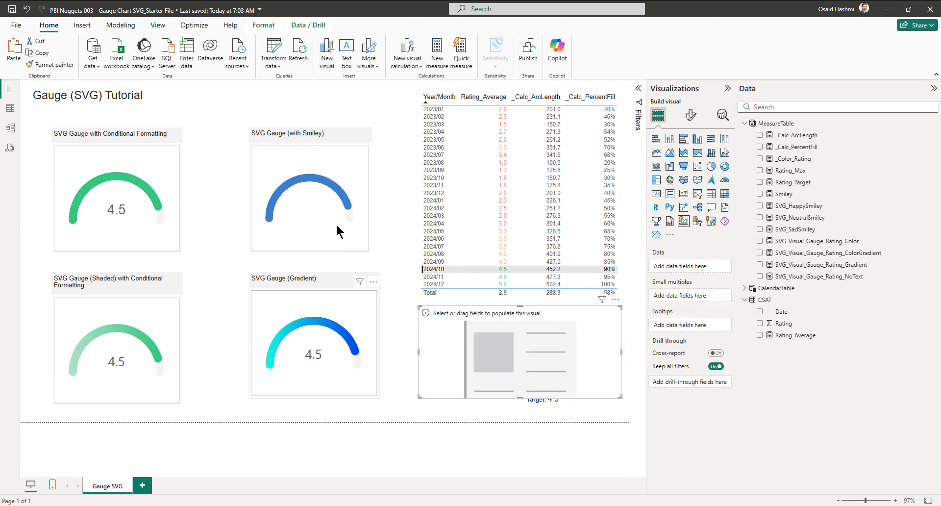
left_click_drag(481, 339, 313, 240)
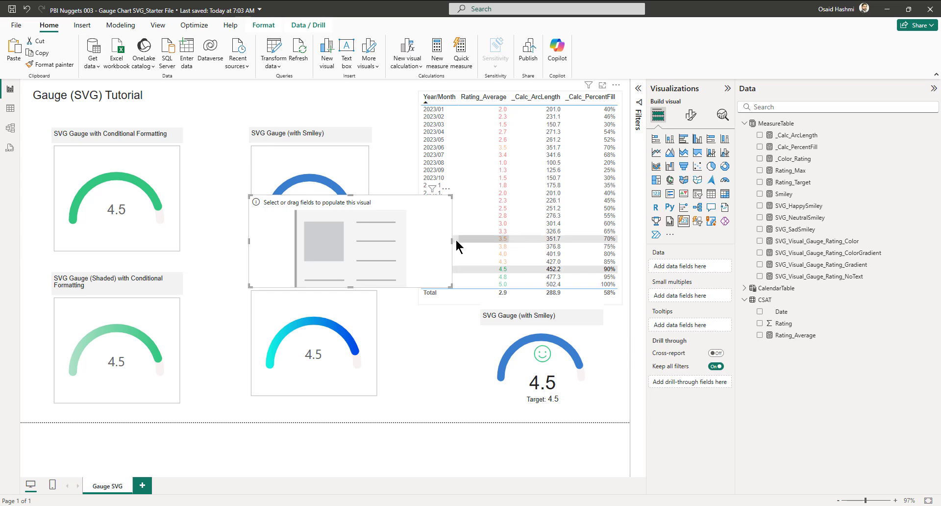
left_click_drag(449, 239, 310, 243)
left_click(659, 120)
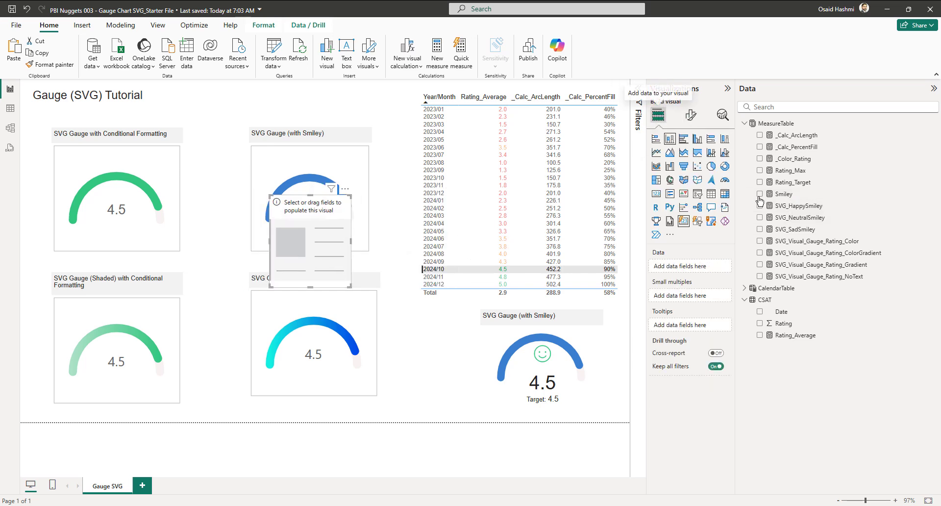
left_click(761, 336)
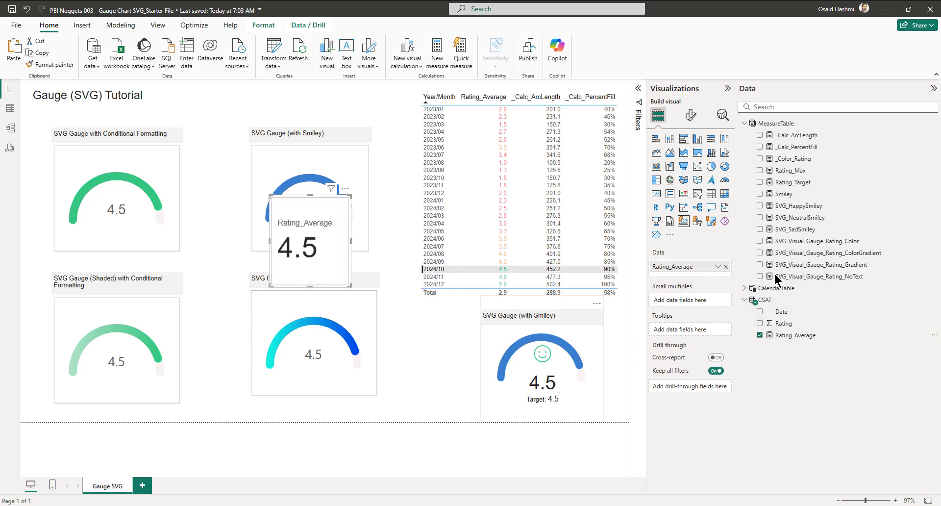
Turn off the card background and border of the new Rating_Average card.
left_click(689, 116)
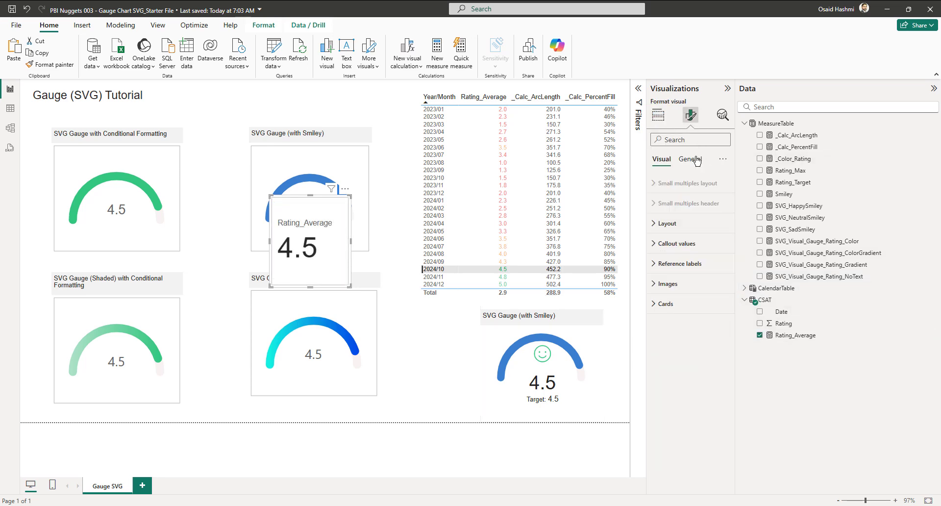
left_click(691, 159)
left_click(671, 223)
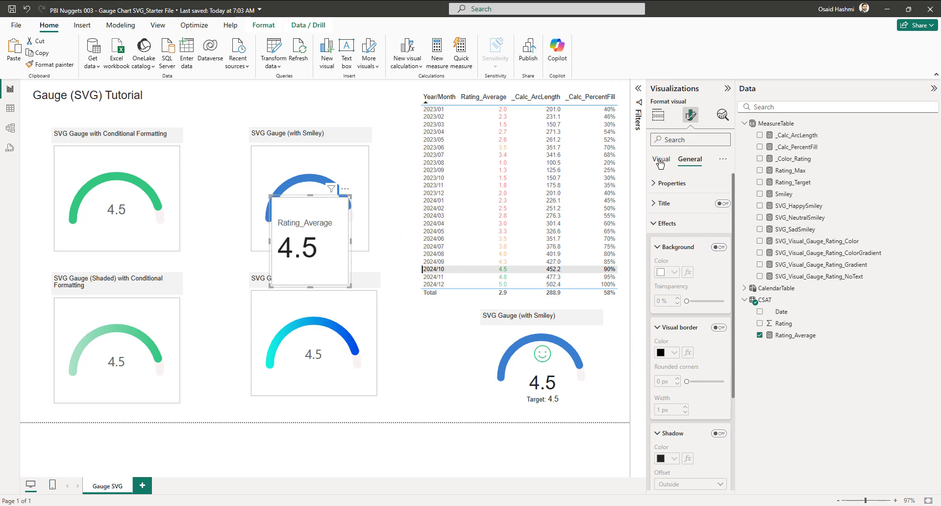
left_click(664, 223)
left_click(660, 160)
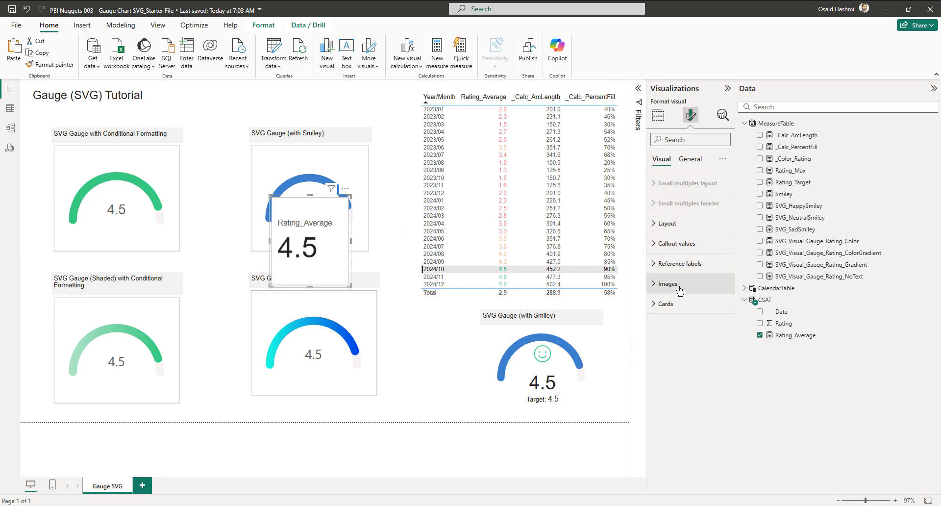
left_click(666, 304)
scroll(695, 355, "down", 5)
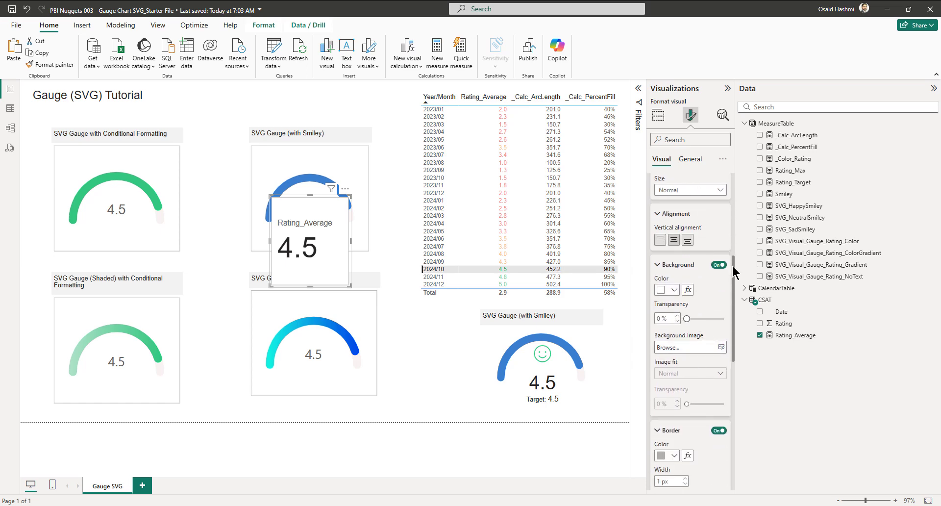
left_click(718, 265)
left_click(686, 267)
left_click(718, 288)
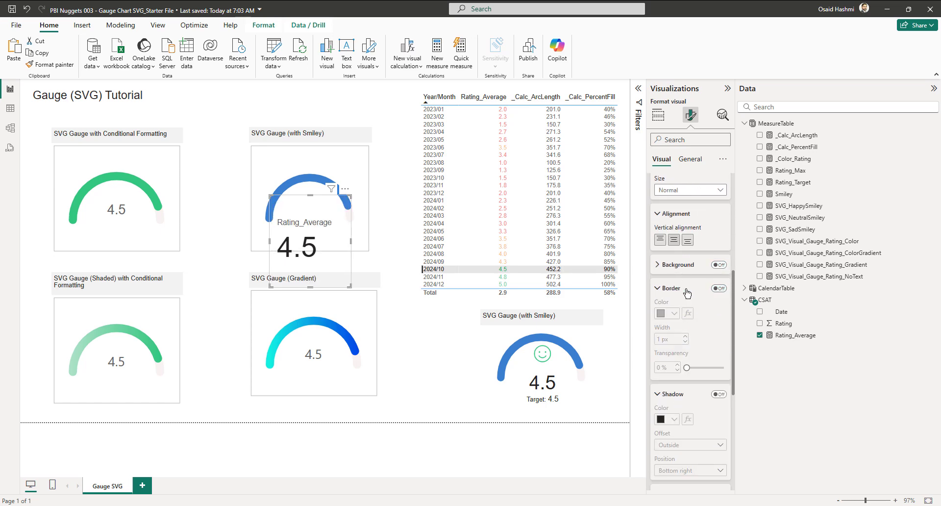
left_click(687, 290)
left_click(683, 312)
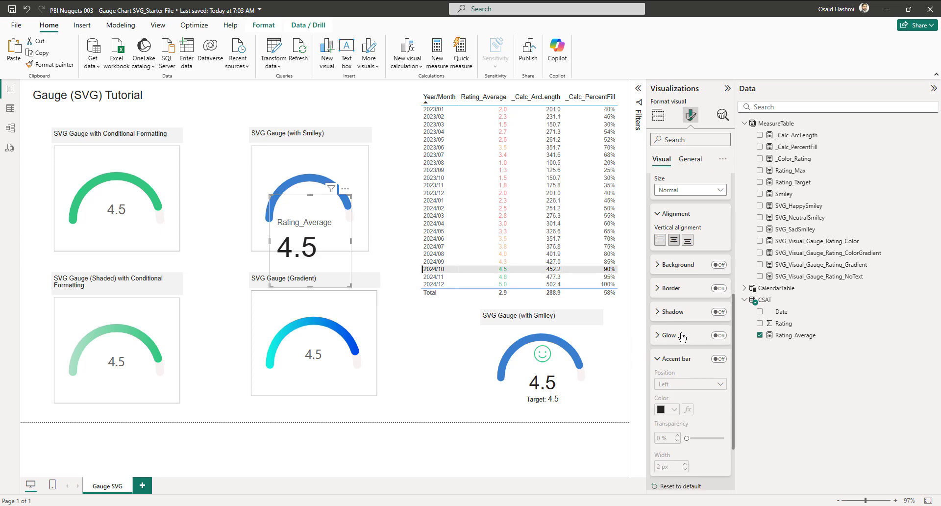
left_click(682, 359)
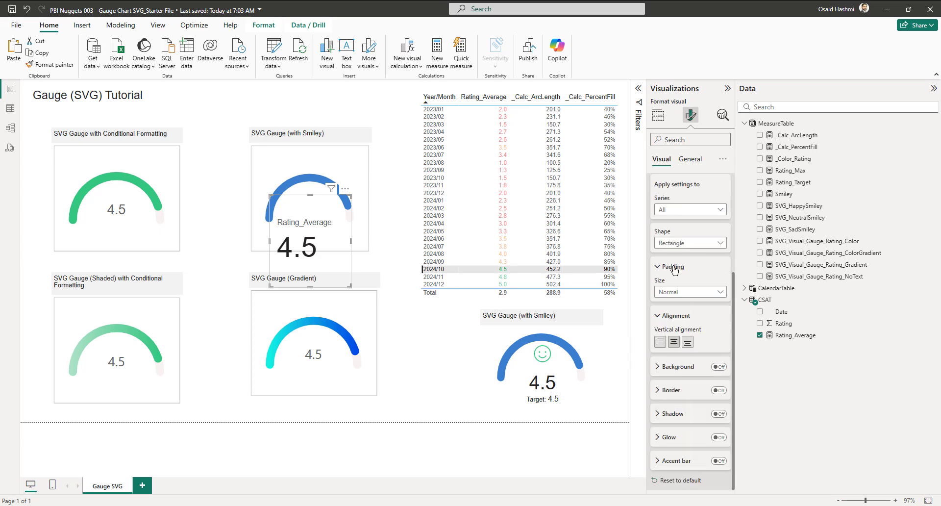
Centre the Rating_Average card's callout value horizontally and hide its label.
scroll(684, 308, "up", 4)
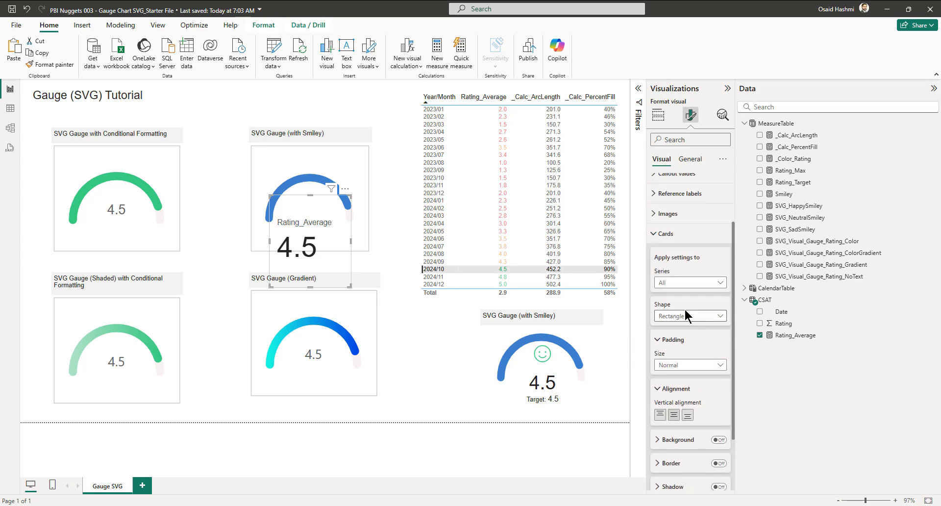
left_click(669, 259)
left_click(678, 246)
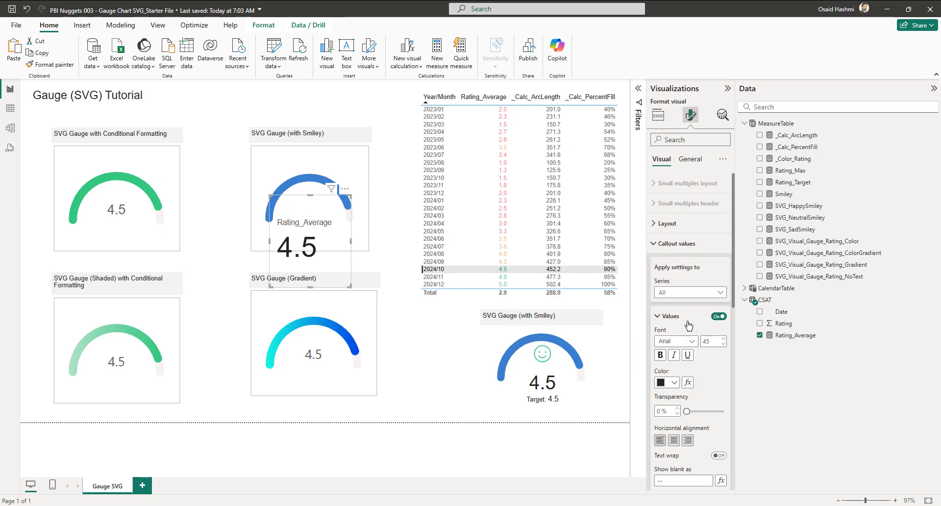
scroll(686, 333, "down", 3)
left_click(674, 293)
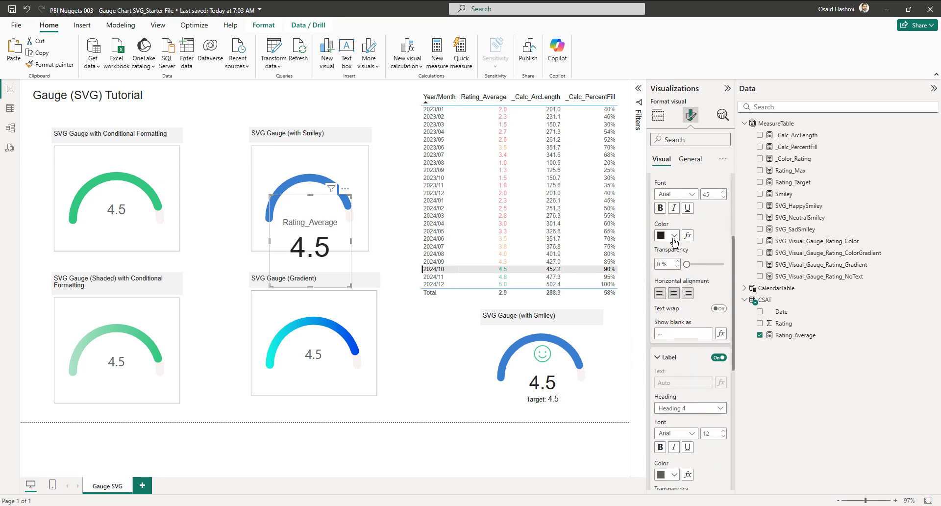
scroll(694, 277, "up", 3)
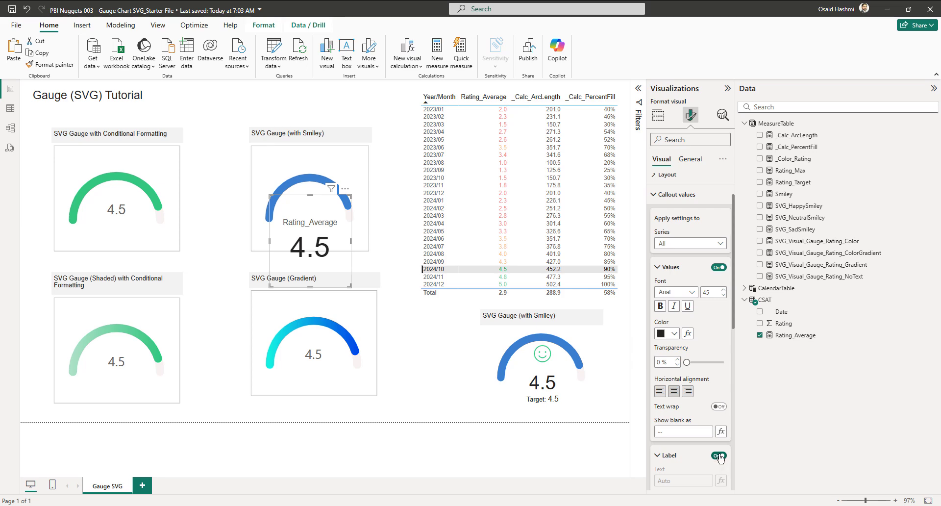
left_click(719, 456)
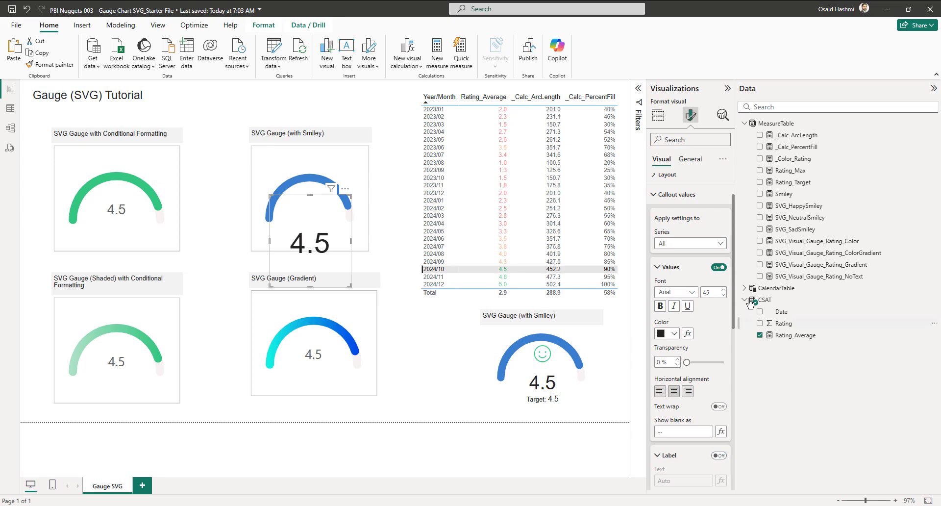
Set the callout value's font size to 27, then shorten the card and fit it inside the blue gauge arc.
left_click(716, 292)
type("25")
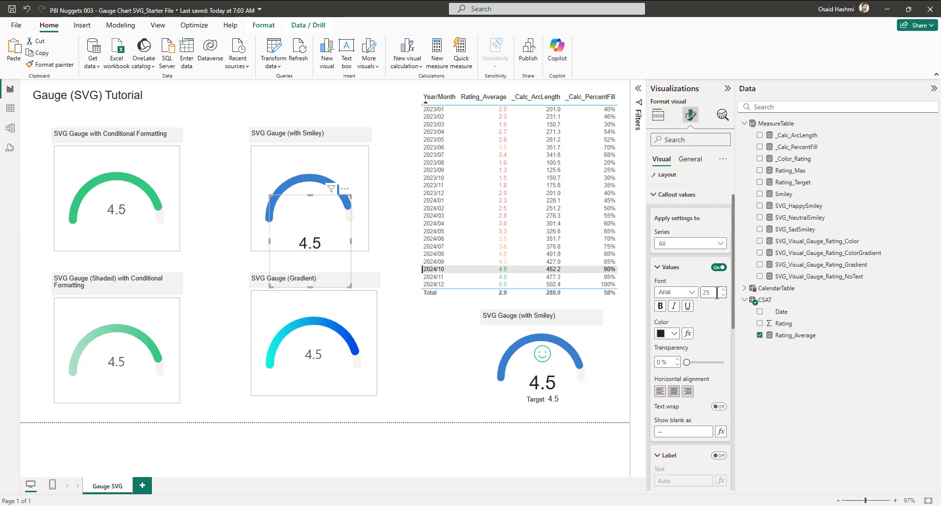
key("BackSpace")
type("7")
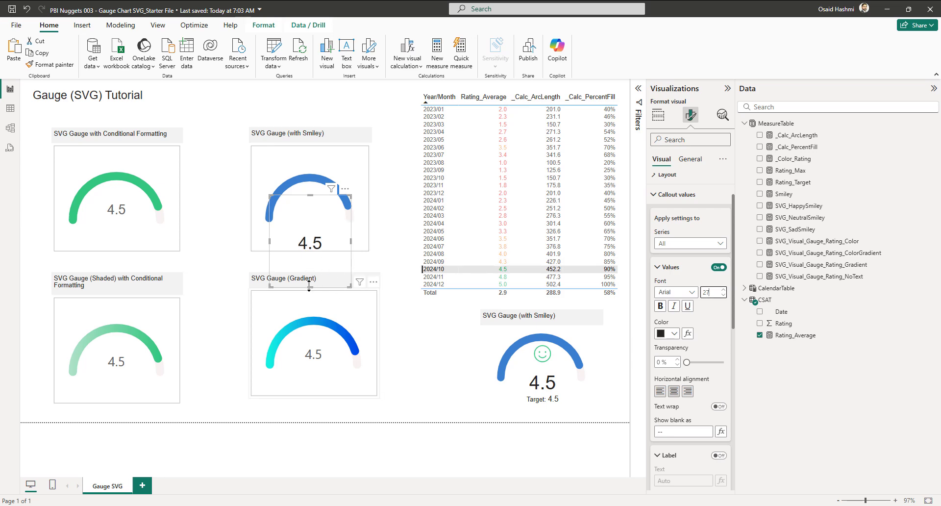
left_click_drag(310, 286, 352, 235)
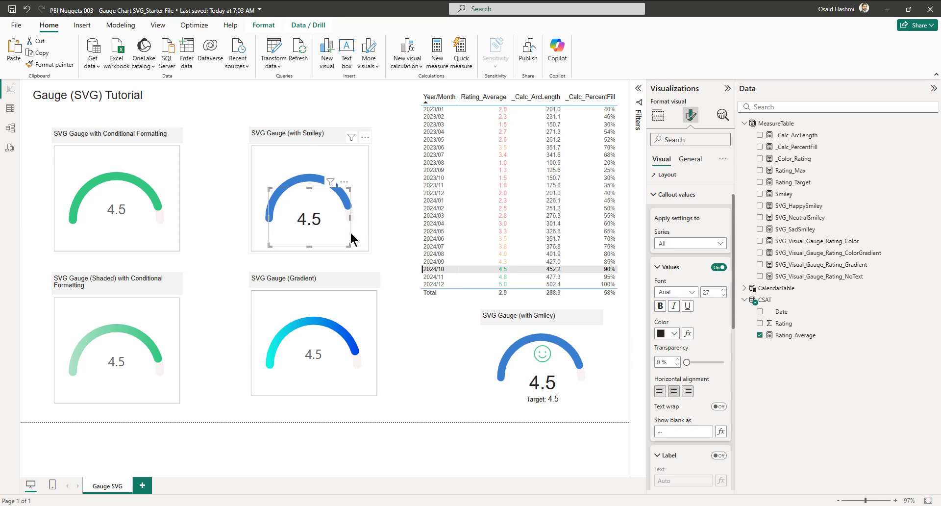
left_click(403, 210)
Add the Rating_Max measure as a reference label for Rating_Average on the overlaid card.
left_click(317, 218)
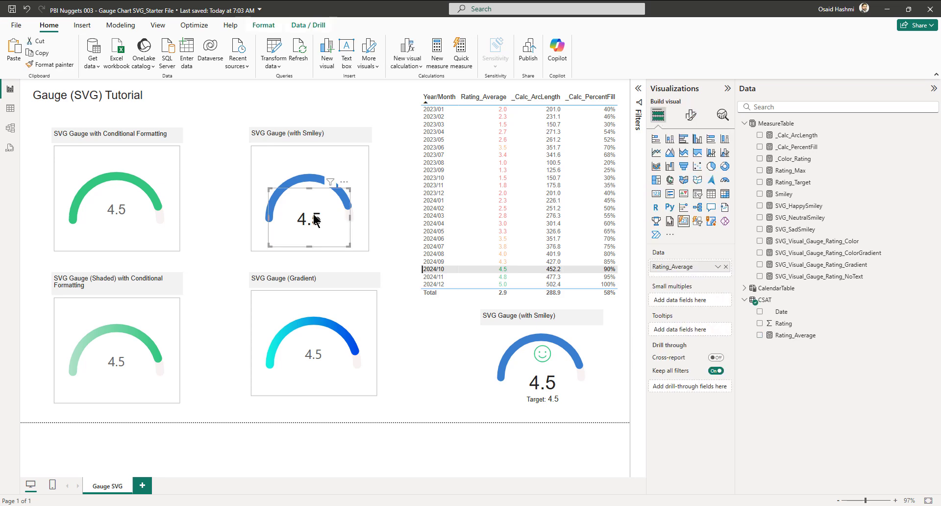
left_click(692, 115)
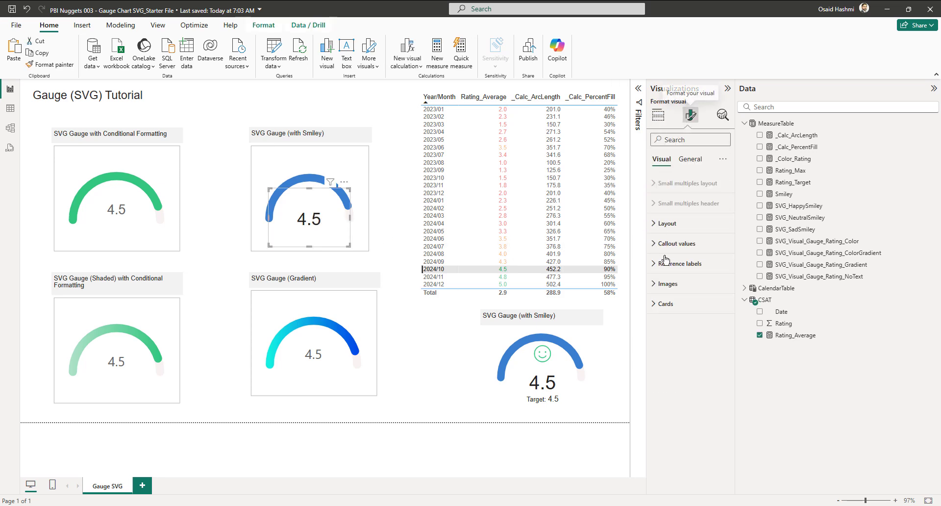
left_click(680, 263)
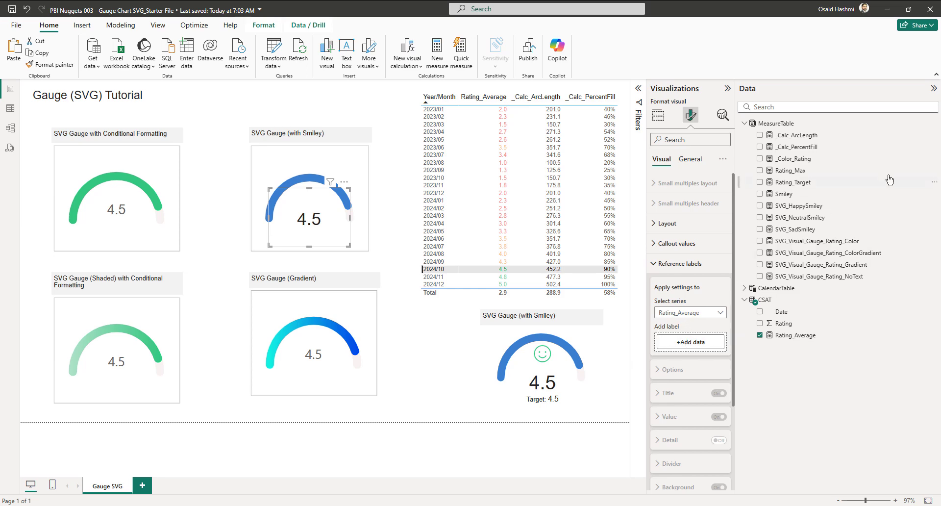
left_click_drag(789, 172, 695, 348)
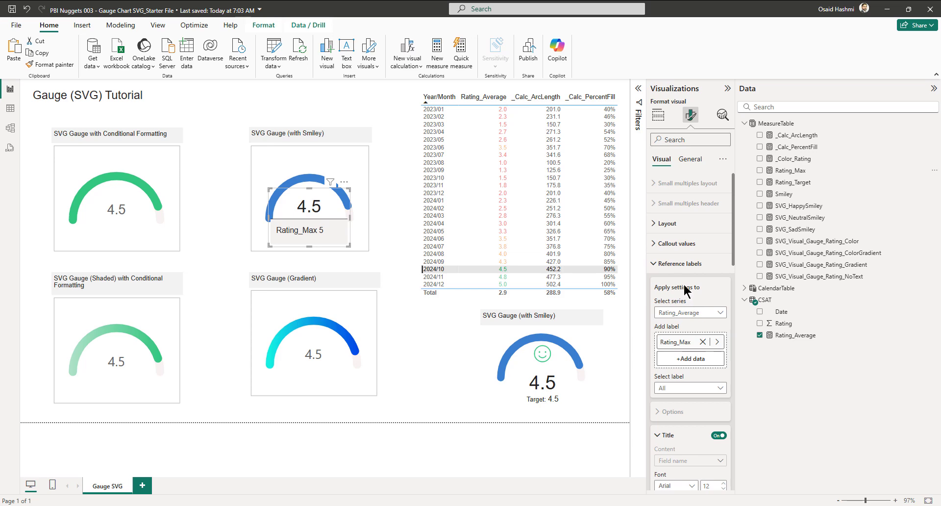
Apply the reference label settings to all series, keep the title on and turn off the divider.
left_click(682, 313)
left_click(676, 325)
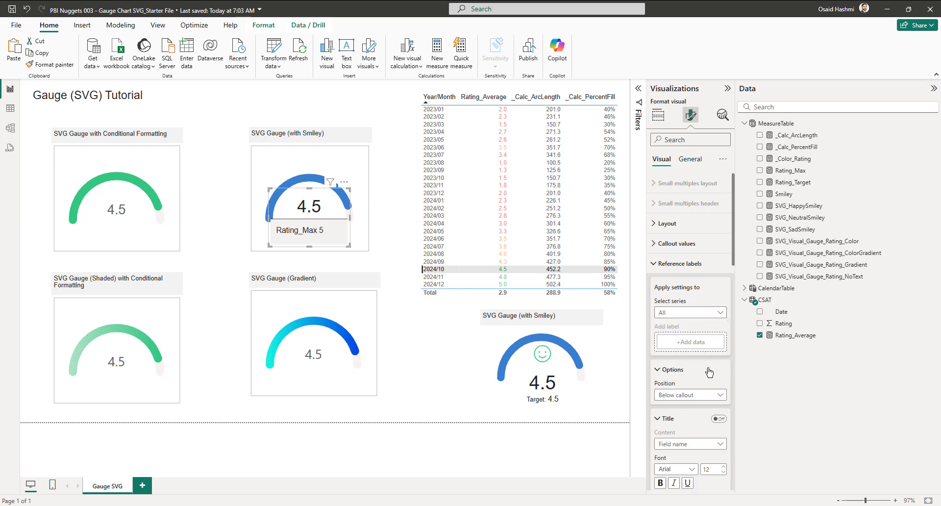
left_click(719, 419)
left_click(719, 418)
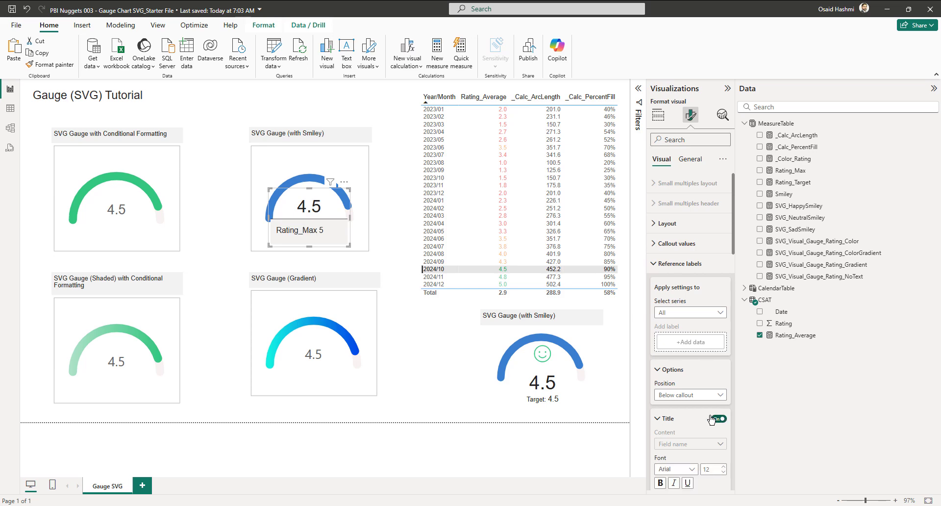
left_click(668, 419)
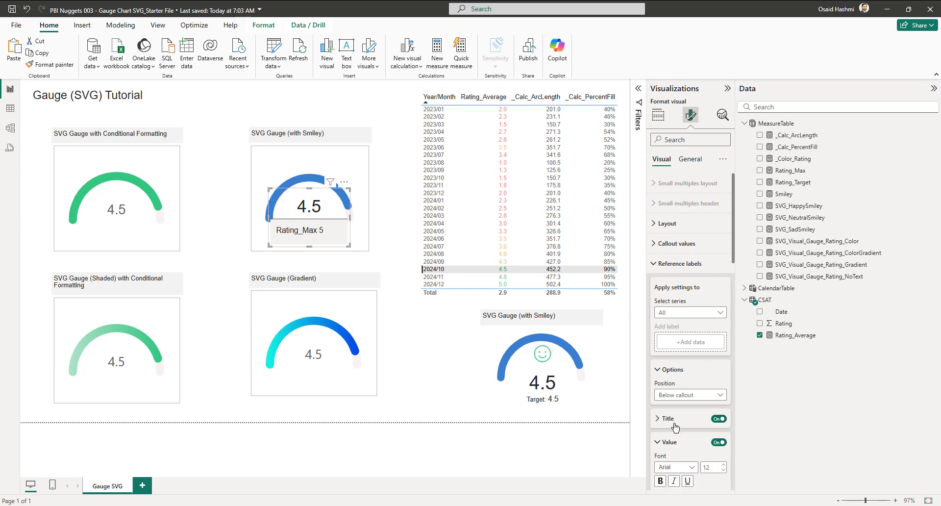
left_click(669, 442)
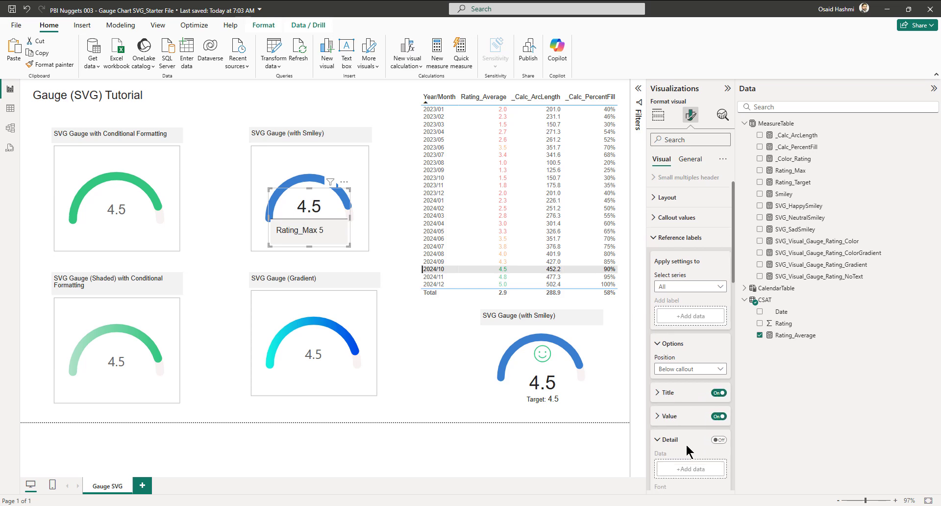
left_click(685, 443)
scroll(678, 380, "down", 3)
left_click(719, 378)
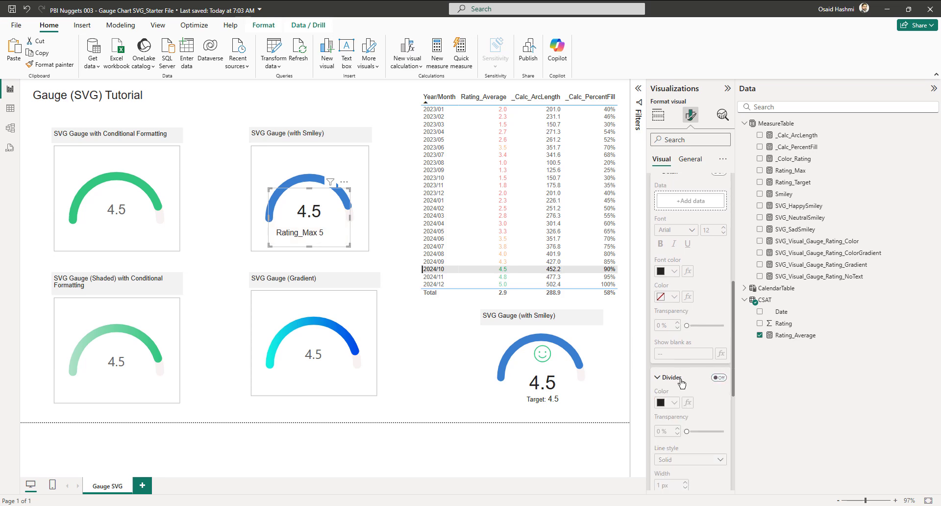
Centre the reference label horizontally beneath the callout value.
scroll(700, 412, "down", 3)
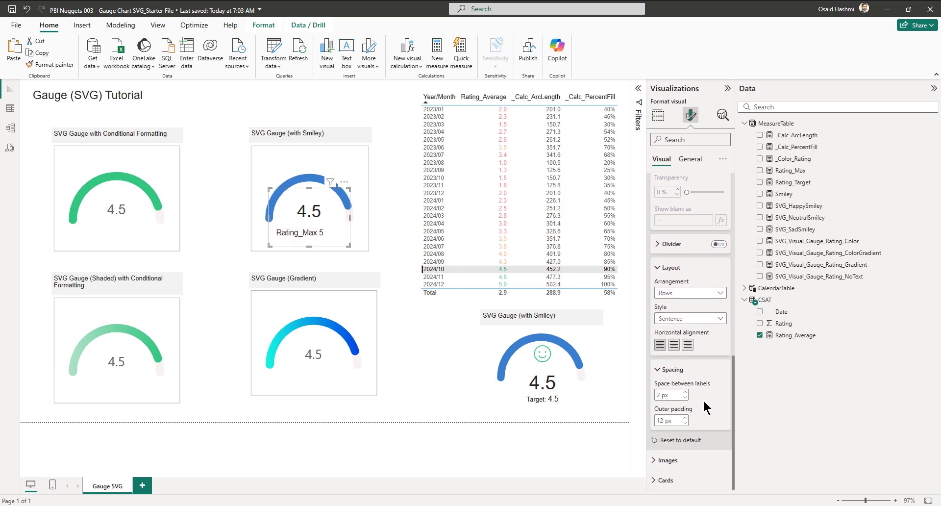
left_click(673, 345)
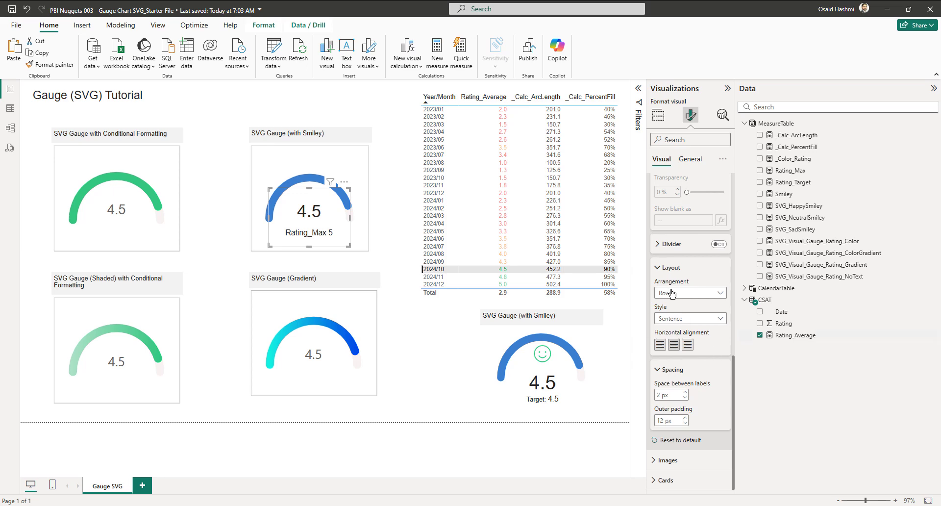
left_click(671, 269)
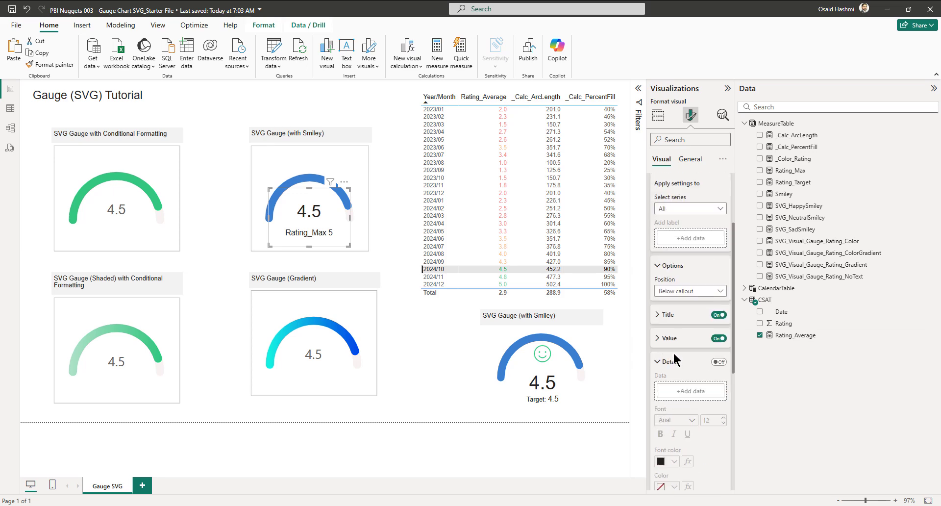
left_click(672, 369)
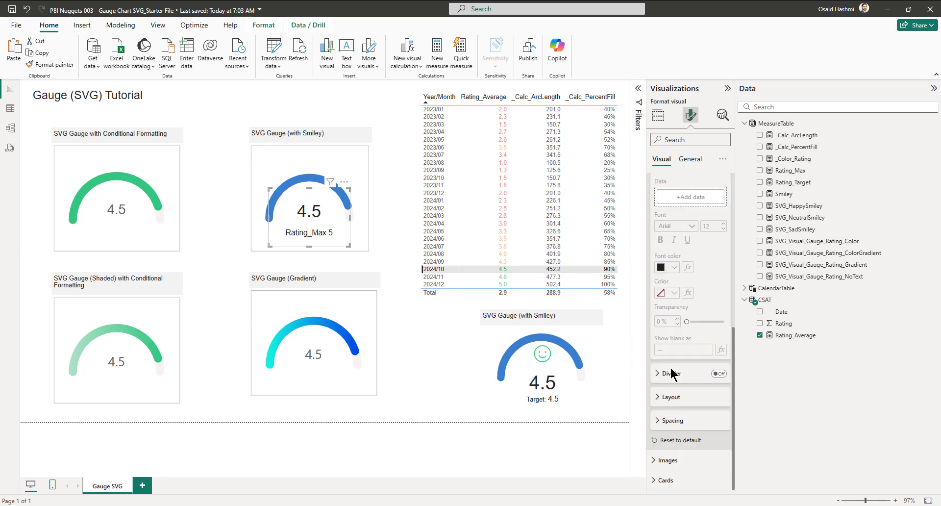
Set both the space between labels and the outer padding of the reference label to 0 px.
left_click(671, 397)
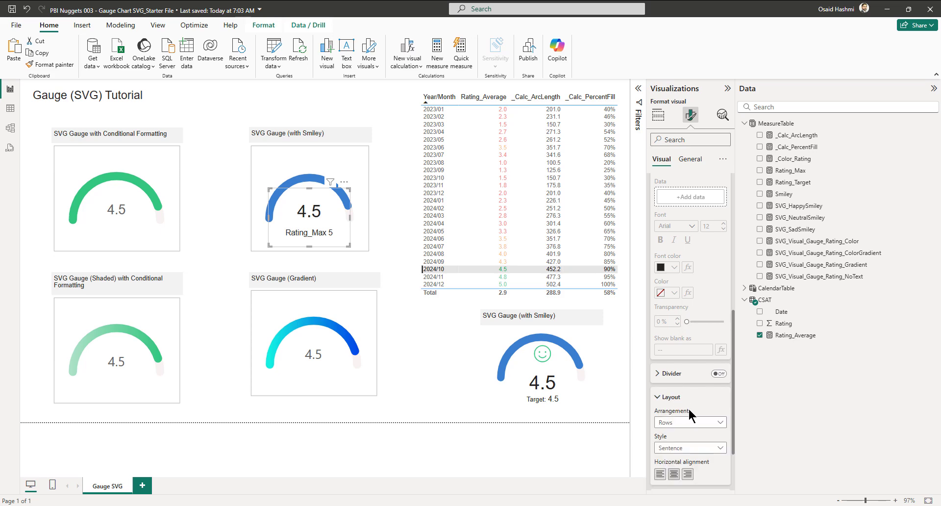
left_click(673, 426)
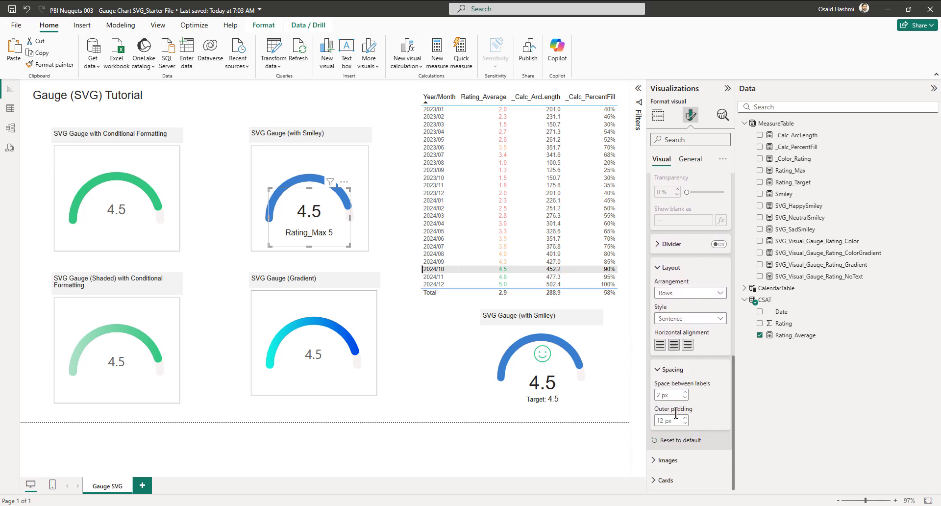
double_click(662, 420)
type("4")
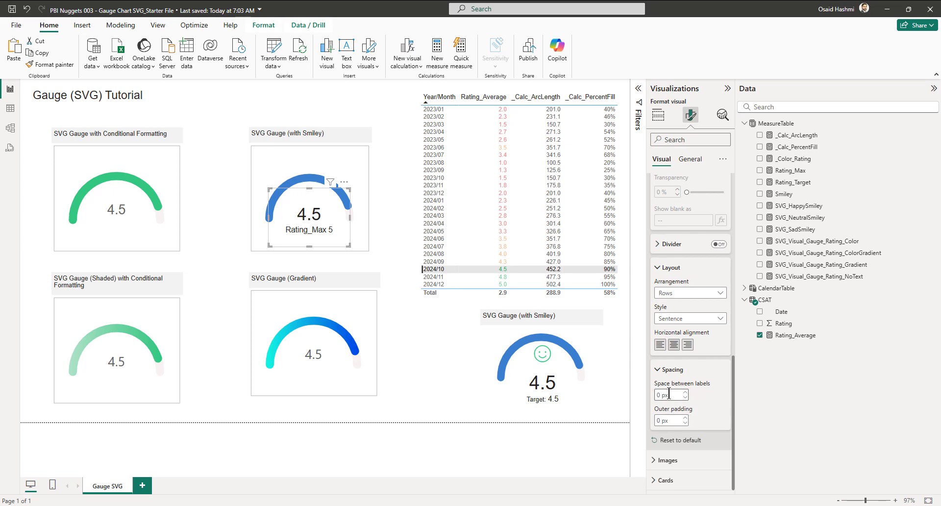
left_click(667, 369)
left_click(677, 324)
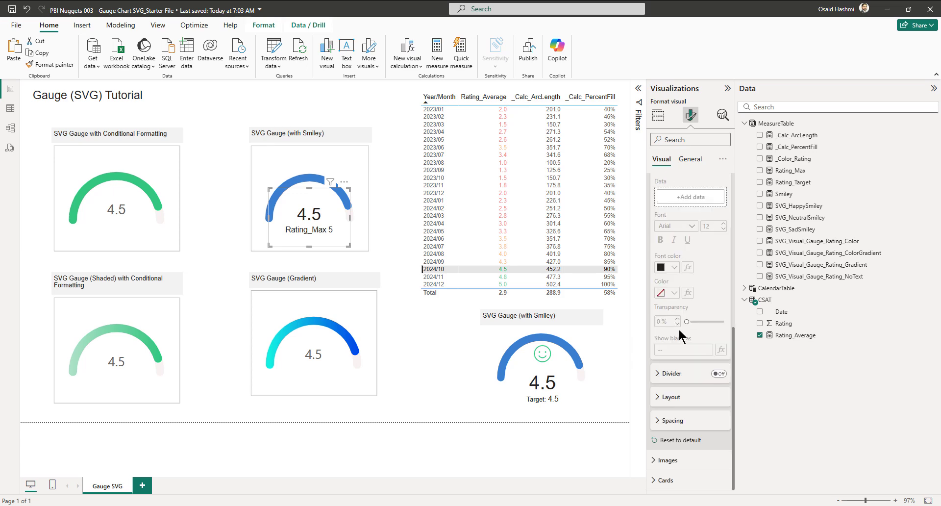
Apply the reference label settings to the Rating_Average series and its Rating_Max label.
scroll(687, 304, "up", 5)
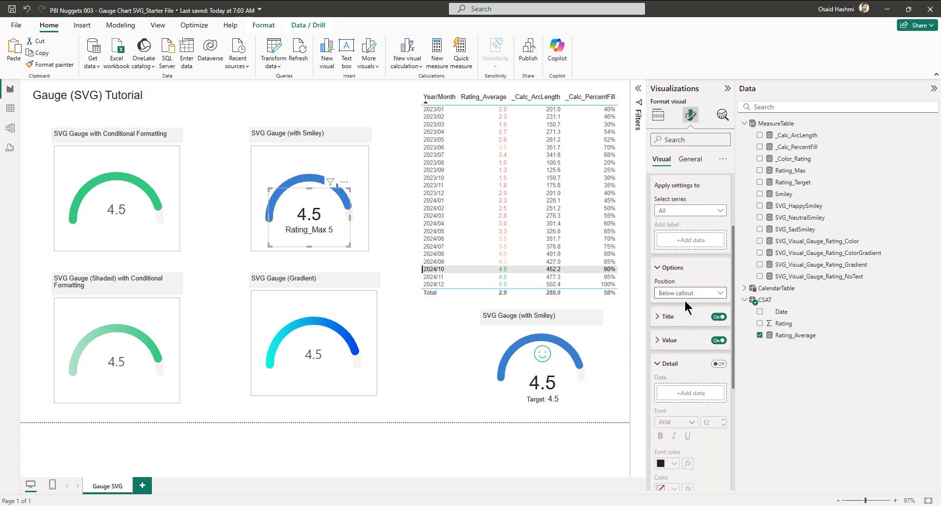
left_click(669, 318)
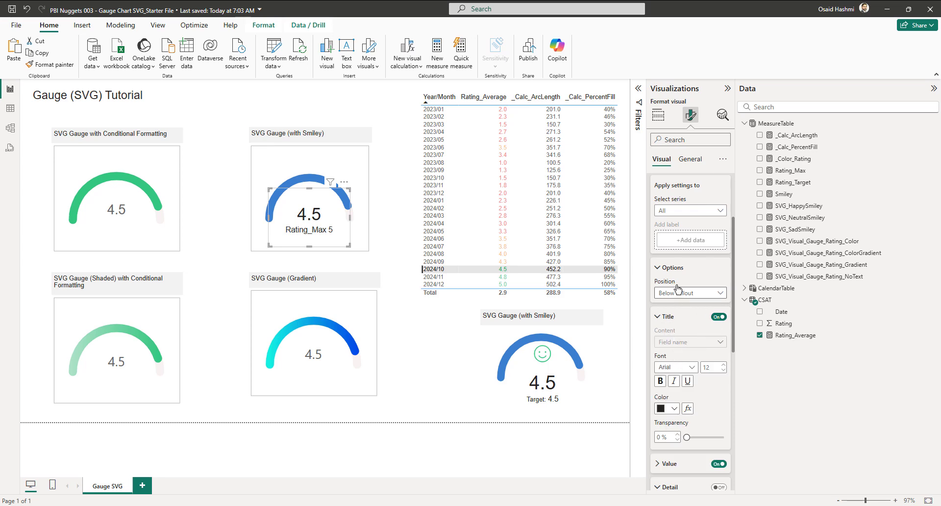
left_click(672, 210)
left_click(672, 235)
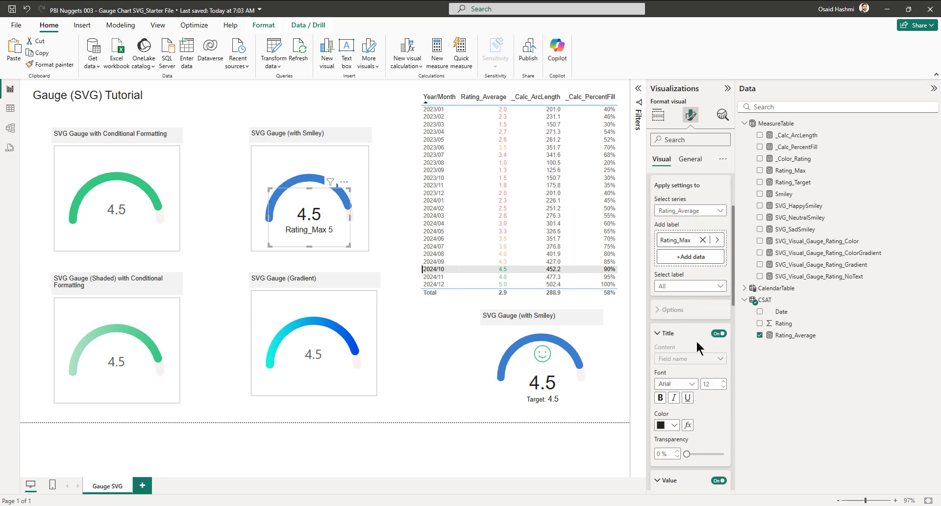
left_click(683, 286)
left_click(671, 308)
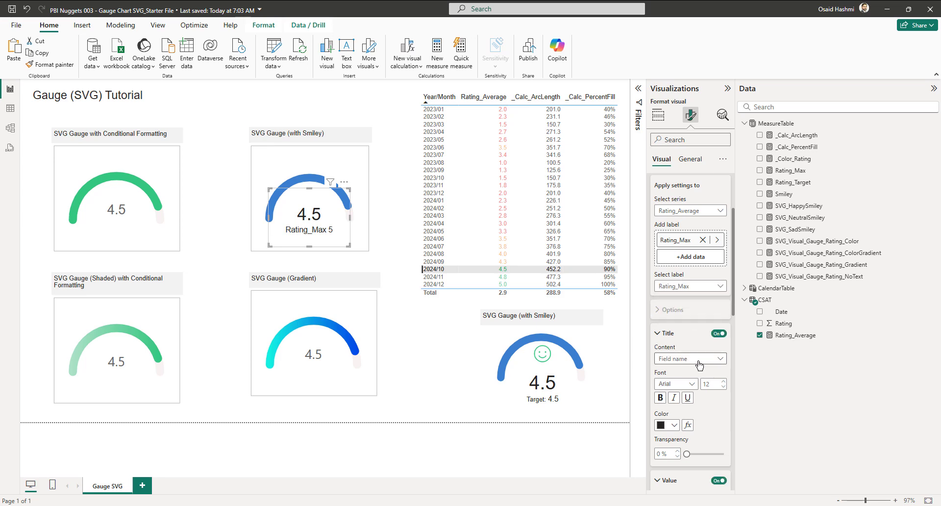
Give the Rating_Max reference label the custom title "Target:" and reduce the title's font size.
left_click(700, 365)
left_click(689, 375)
double_click(705, 385)
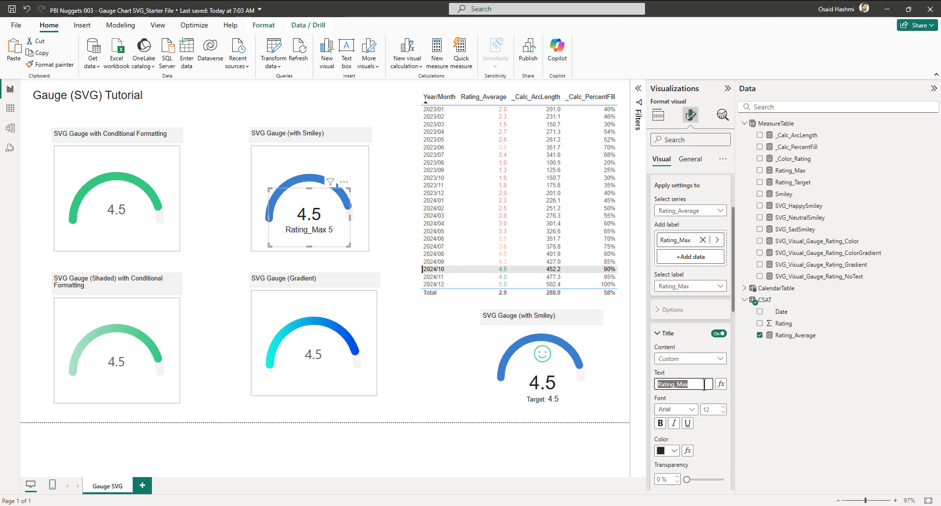
type("Target:")
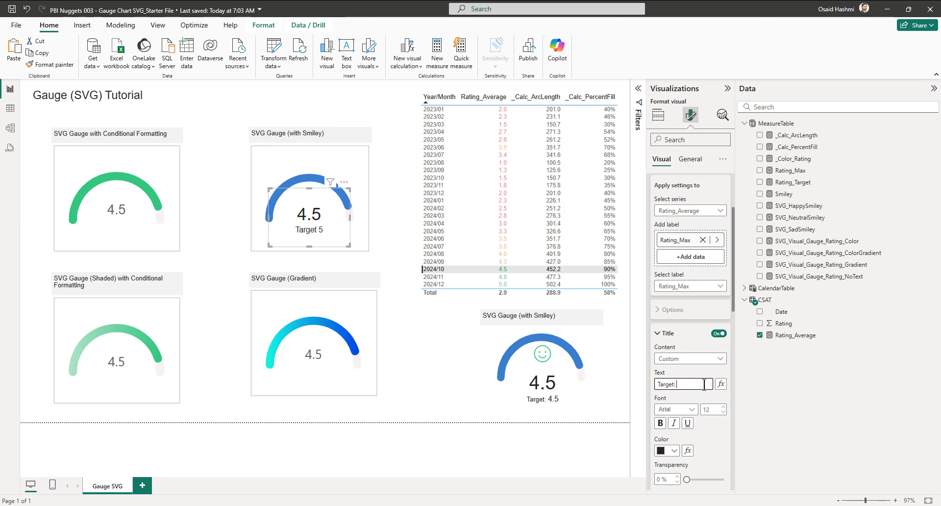
left_click(706, 409)
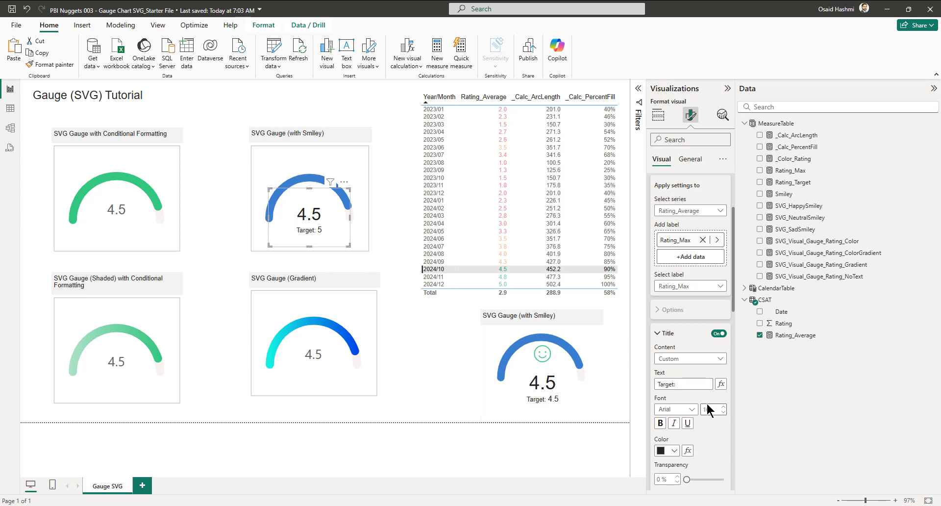
Set the Rating_Max label value's font size to 13 and try bold on it before turning bold off.
left_click(669, 334)
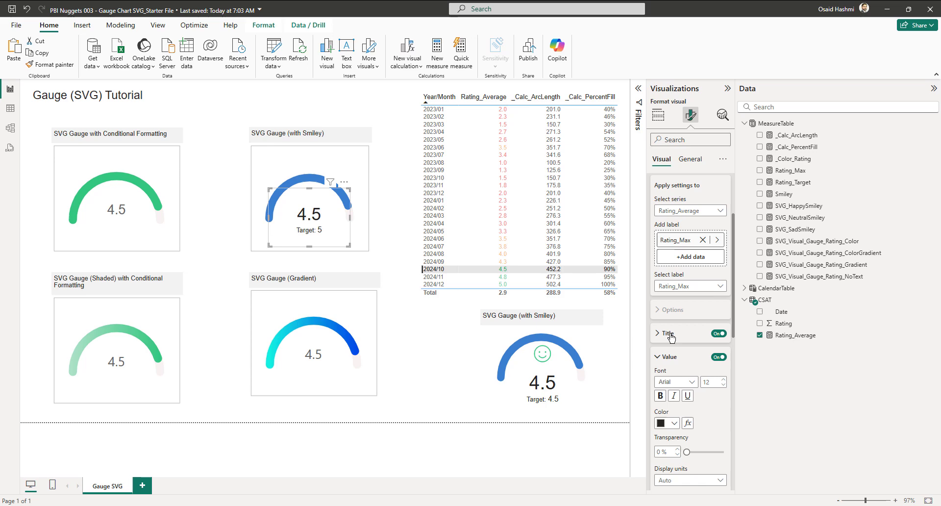
left_click(711, 384)
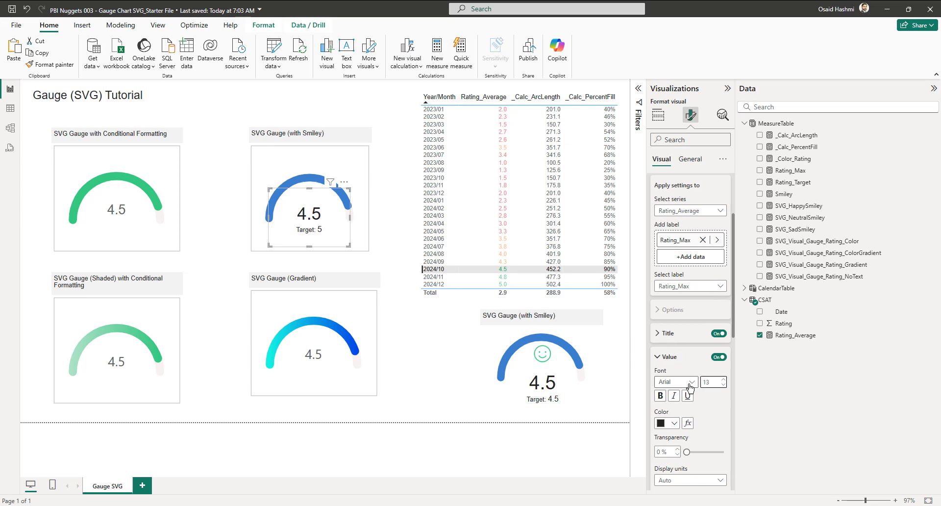
left_click(661, 396)
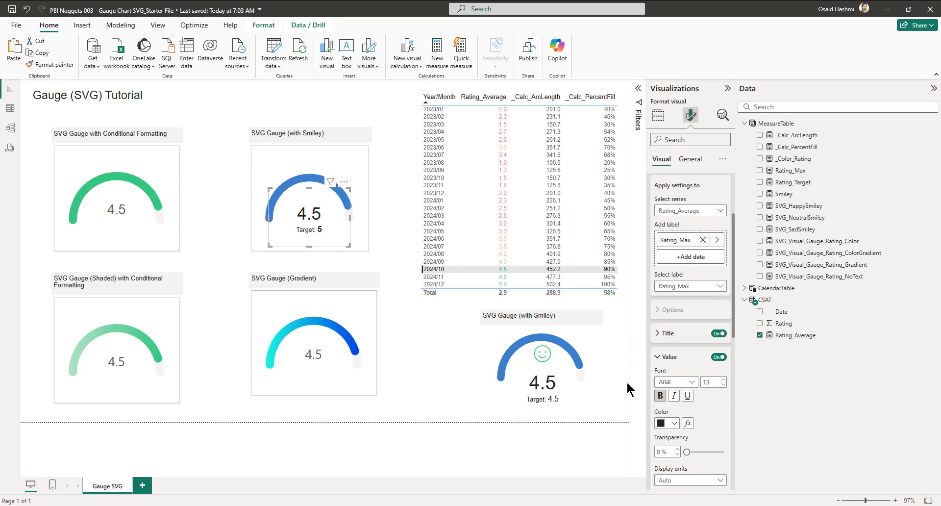
left_click(660, 395)
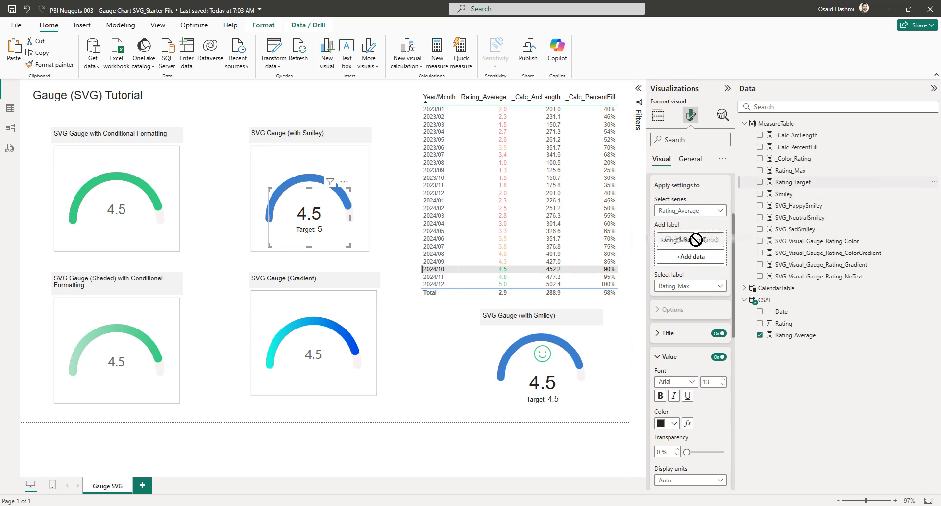
Replace the Rating_Max reference label with the Rating_Target measure and select Rating_Target as the label to format.
left_click(792, 172)
left_click_drag(793, 183, 696, 260)
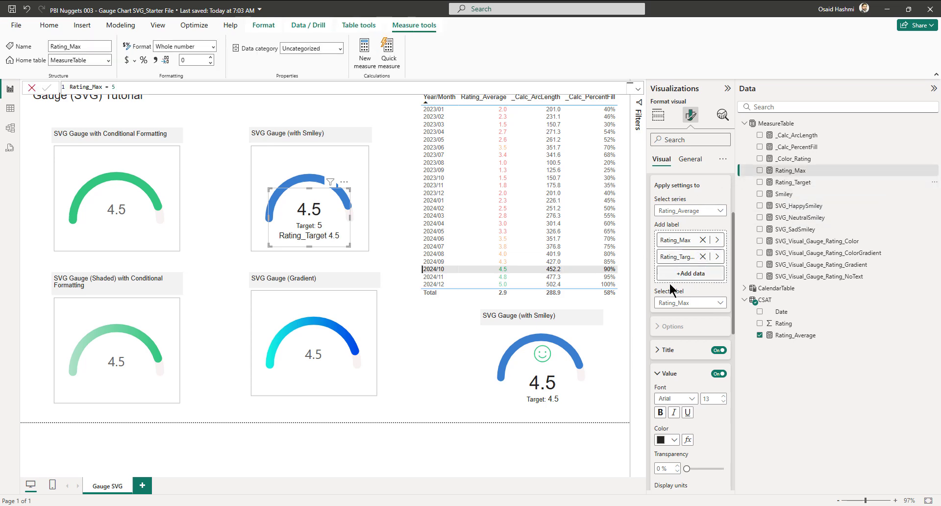
left_click(703, 240)
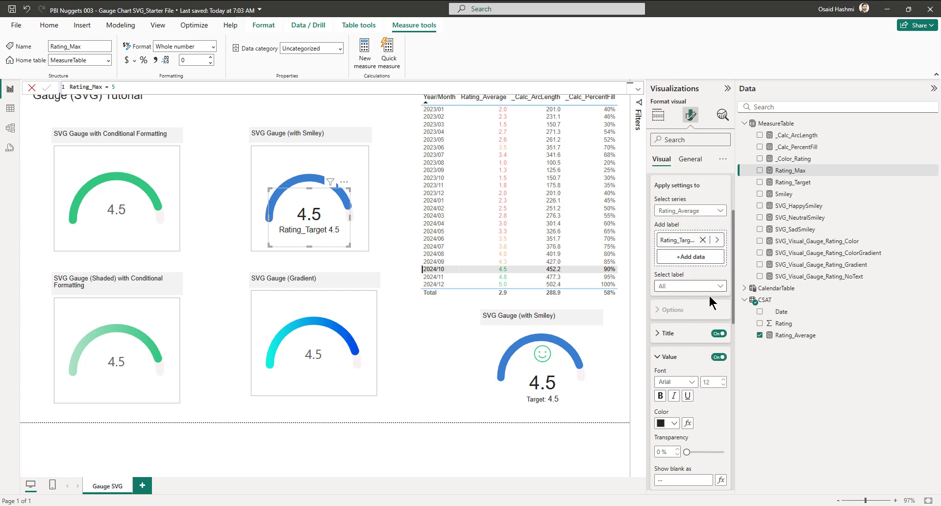
left_click(686, 286)
left_click(677, 310)
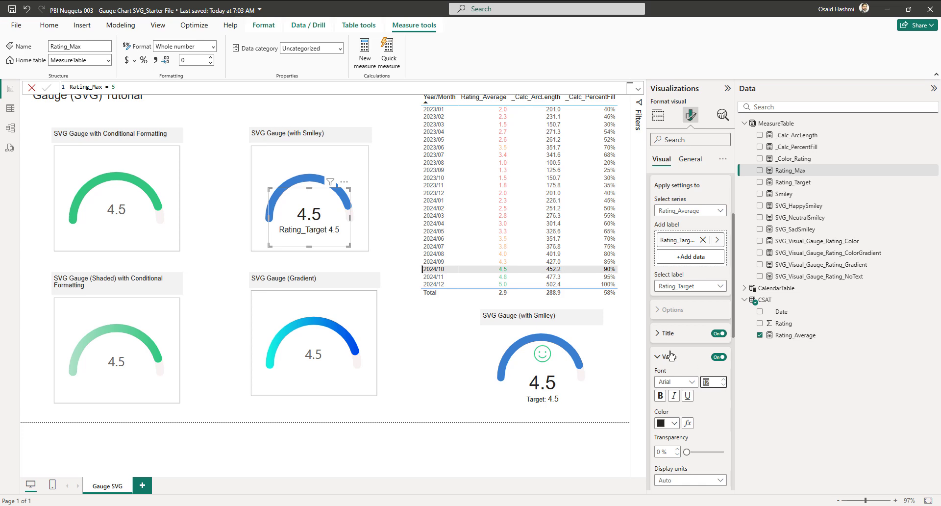
Give the Rating_Target reference label the custom title "Target:" and reduce the title's font size.
left_click(669, 335)
left_click(697, 365)
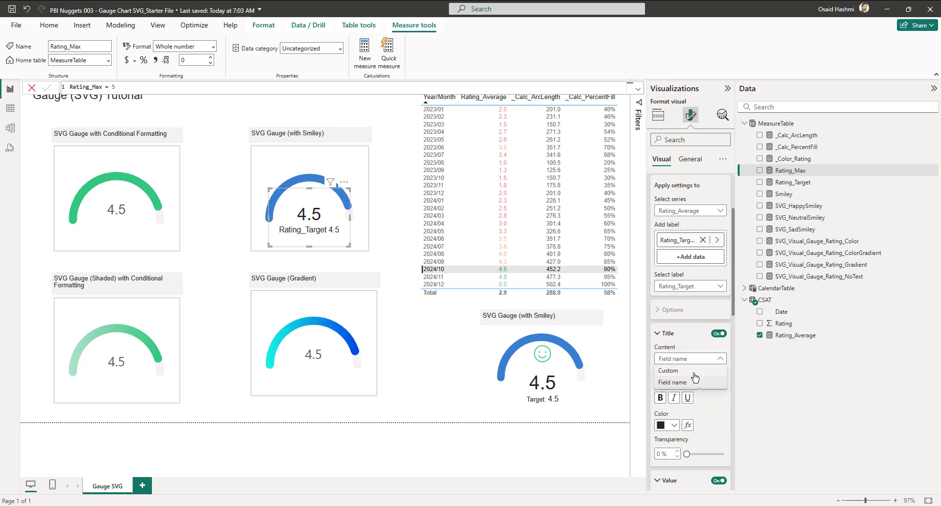
left_click(691, 379)
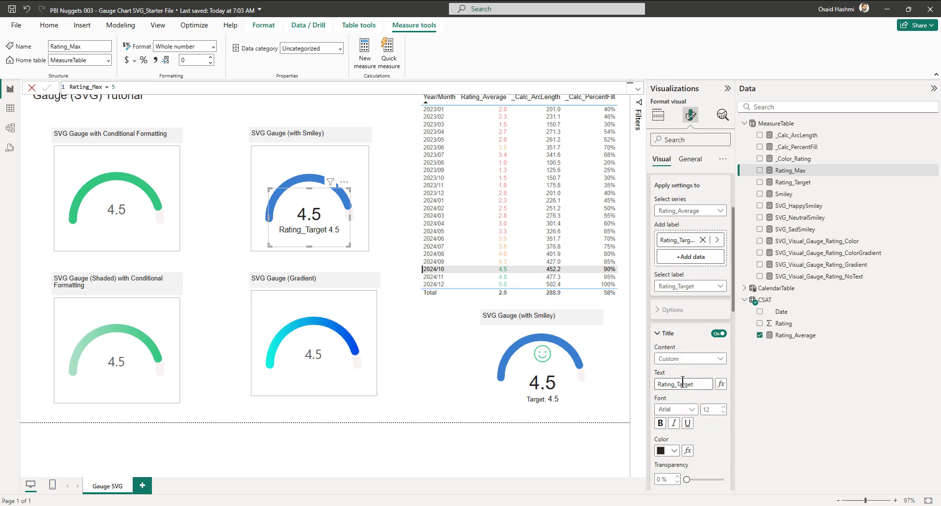
left_click(682, 382)
key("BackSpace")
key("BackSpace")
key("BackSpace")
key("BackSpace")
key("BackSpace")
key("BackSpace")
key("BackSpace")
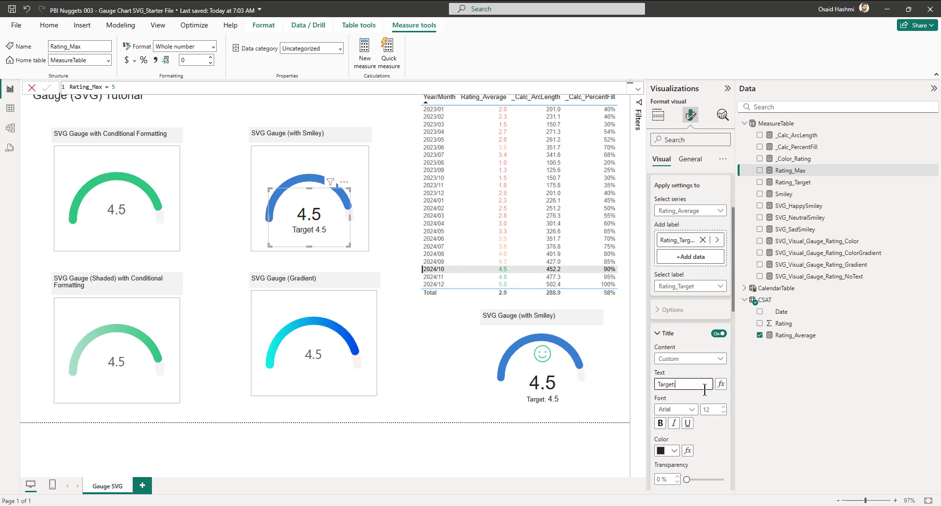
left_click(712, 410)
left_click(393, 223)
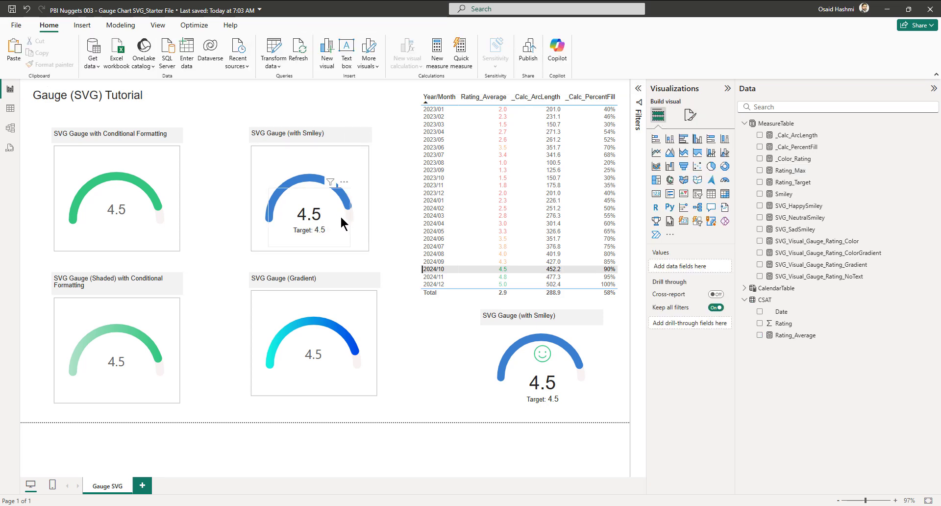
Examine the formulas of the SVG_HappySmiley, SVG_NeutralSmiley, SVG_SadSmiley and Smiley measures, and the Smiley measure's data category.
left_click(308, 200)
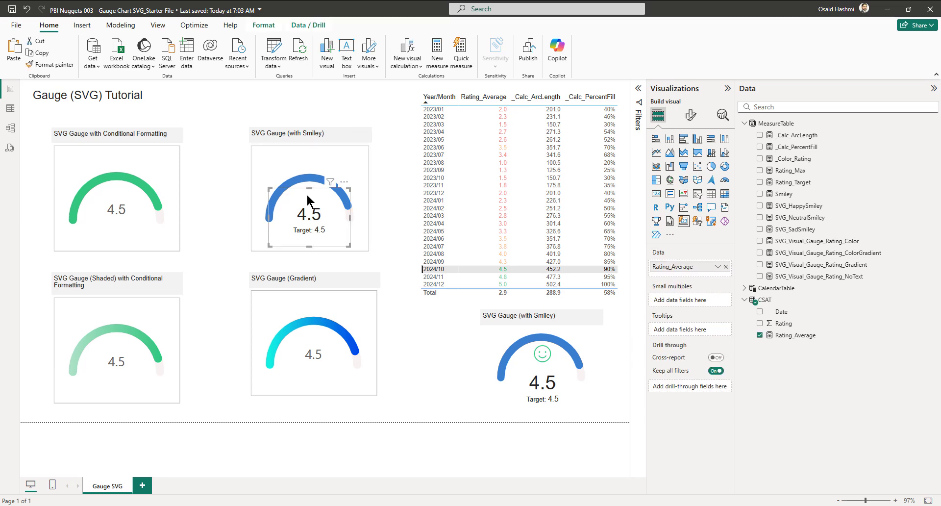
left_click(808, 210)
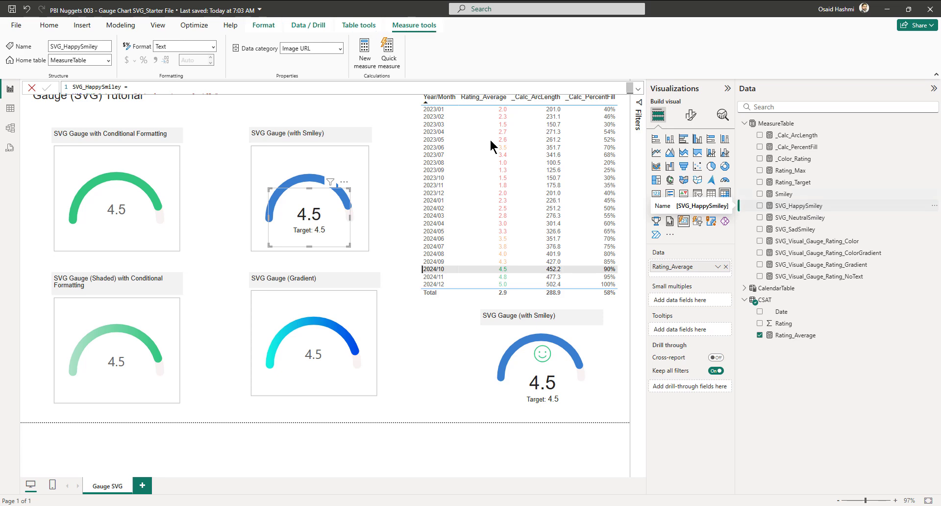
left_click(638, 91)
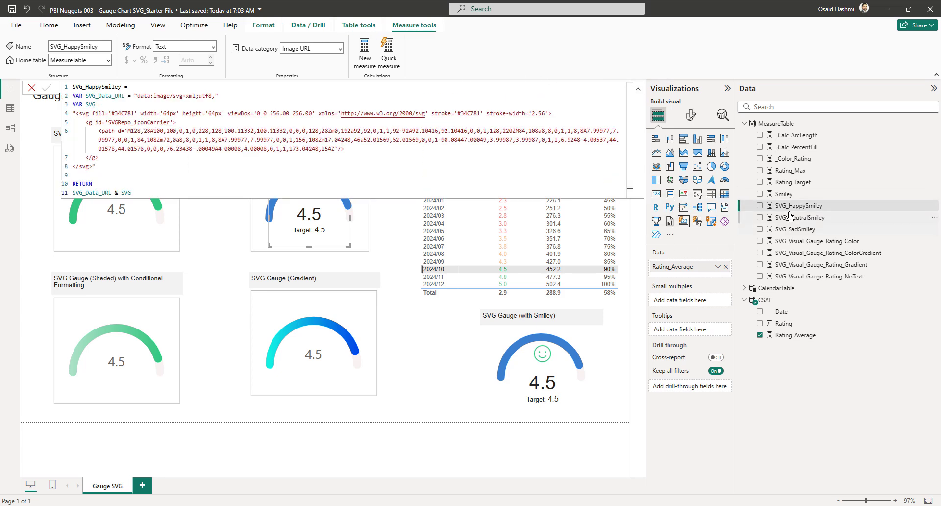
left_click(807, 220)
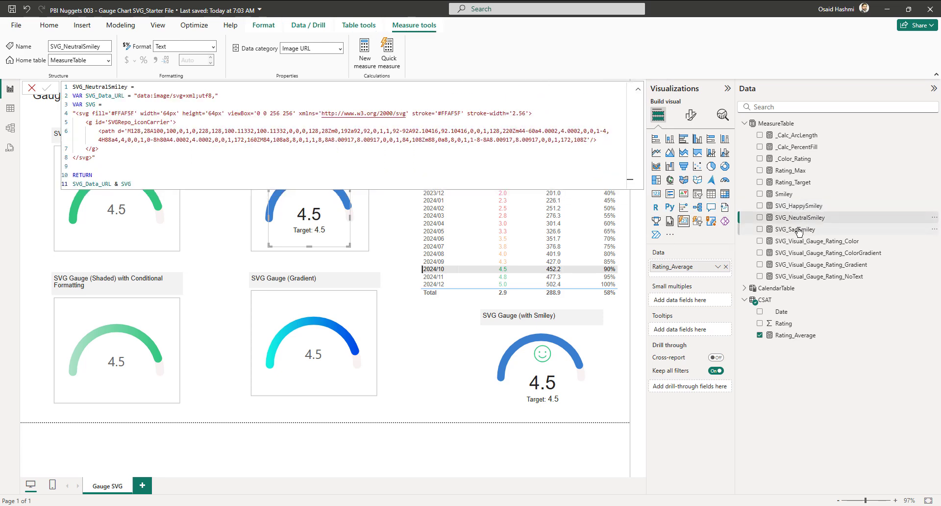
left_click(799, 231)
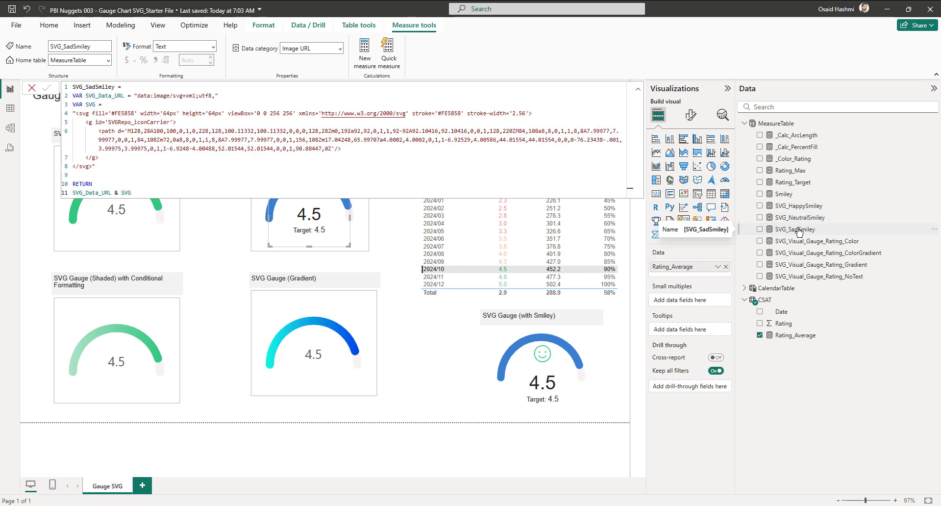
left_click(785, 194)
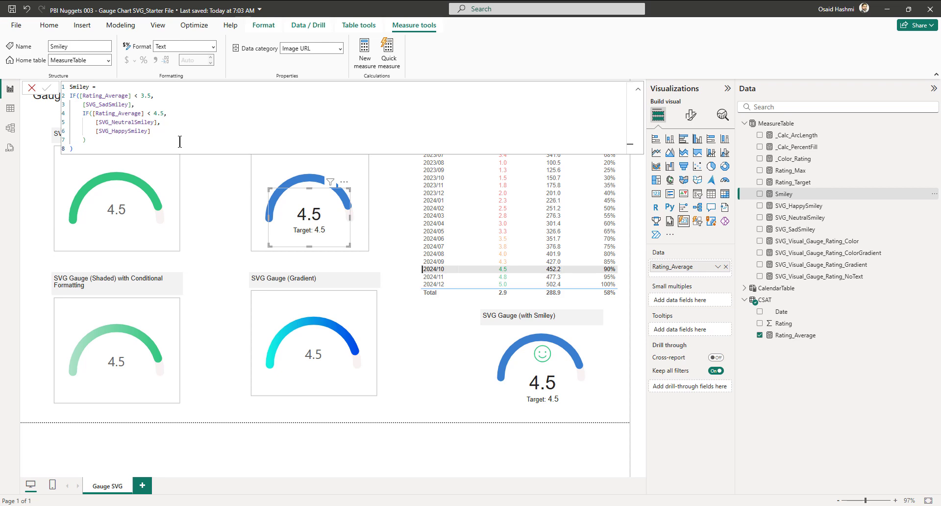
left_click(637, 91)
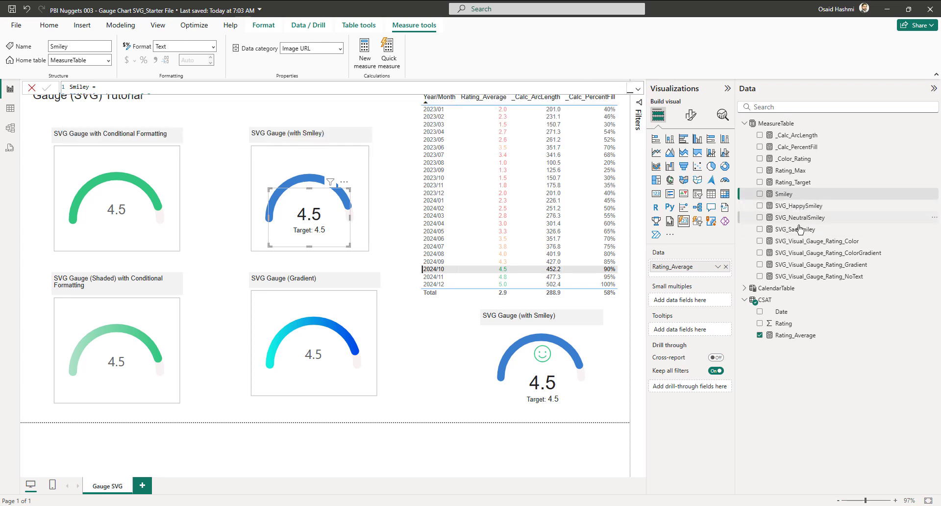
left_click(342, 50)
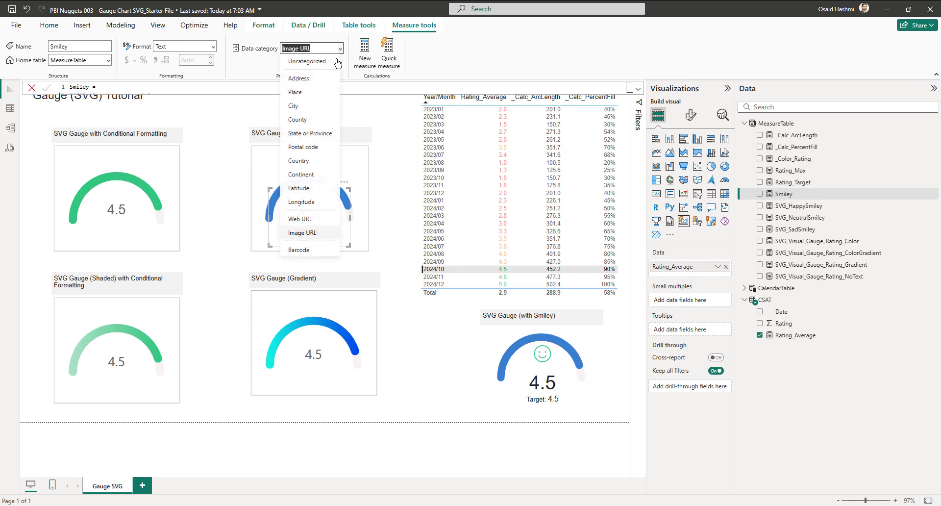
left_click(497, 65)
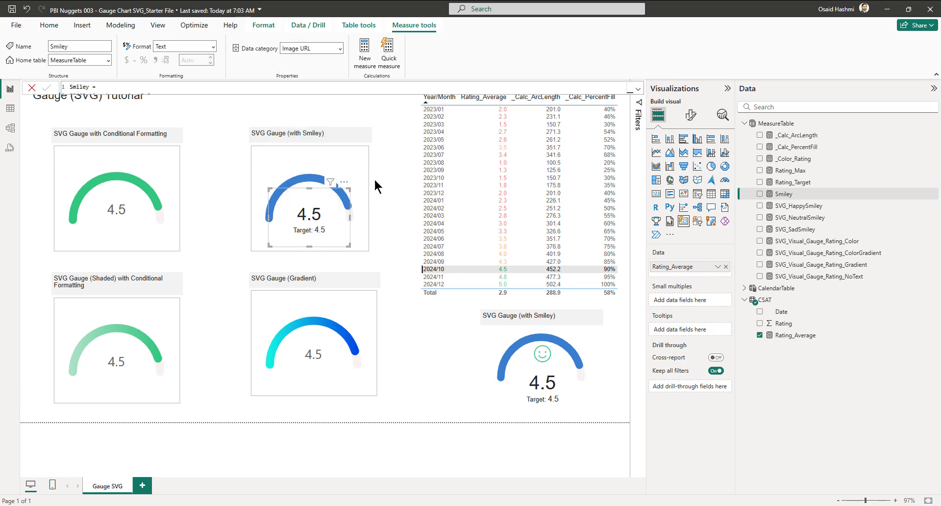
Turn on the image for the overlay card's Rating_Average series and set its image type to Image URL.
left_click(688, 116)
left_click(663, 283)
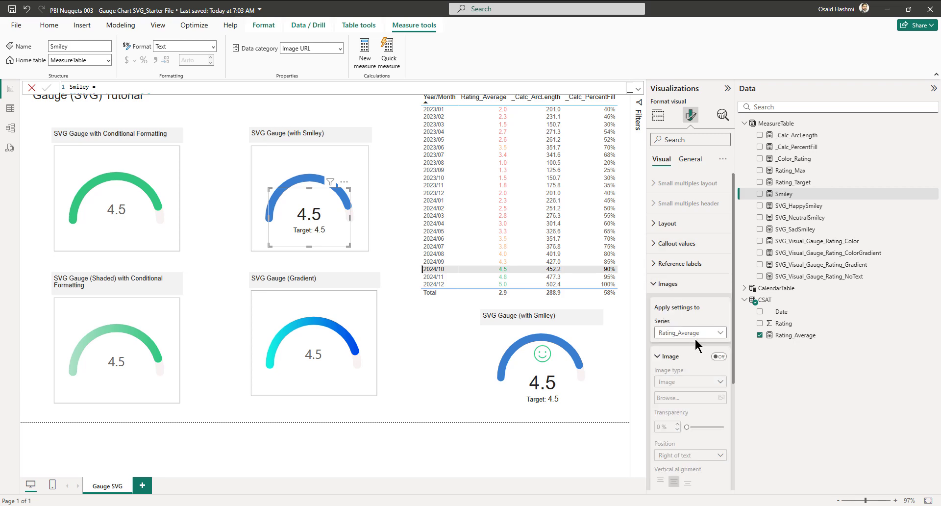
left_click(719, 358)
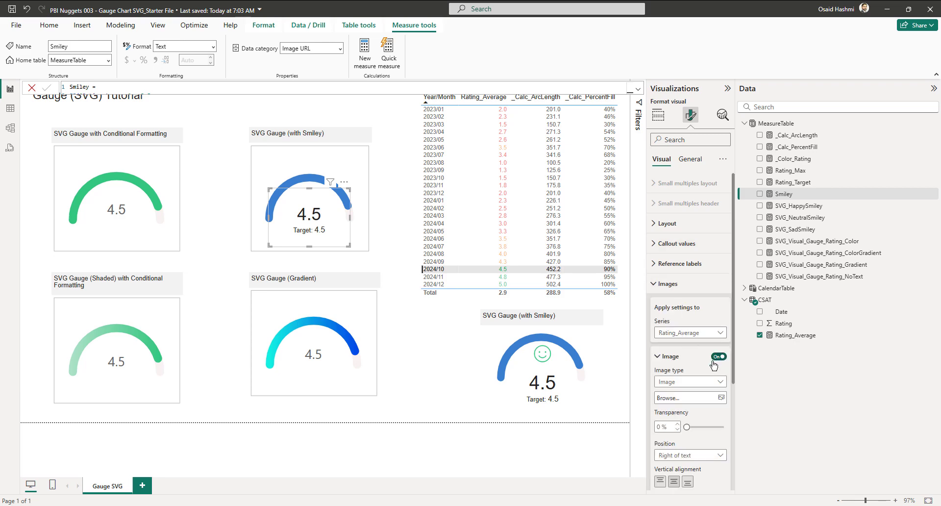
left_click(688, 381)
left_click(679, 410)
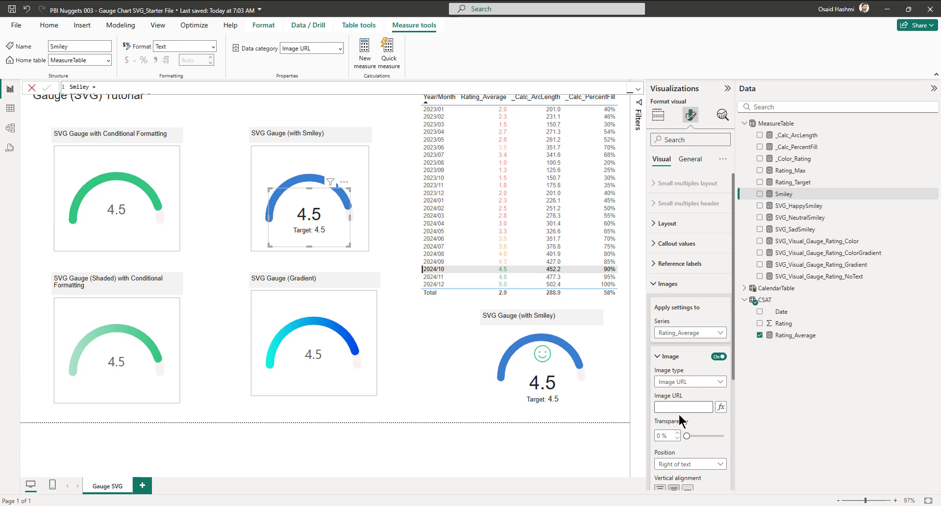
Base the card's image URL on the Smiley measure, using the Field value format style.
left_click(721, 408)
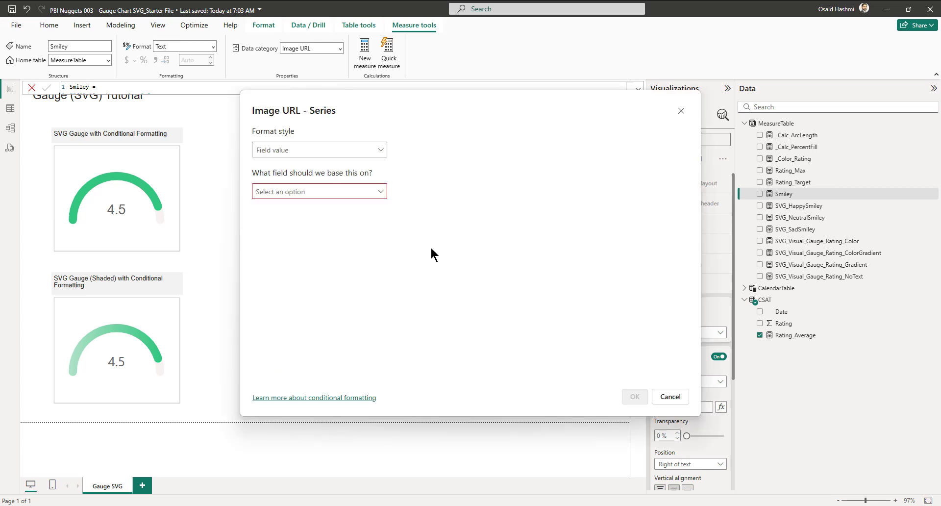
left_click(272, 192)
left_click(294, 259)
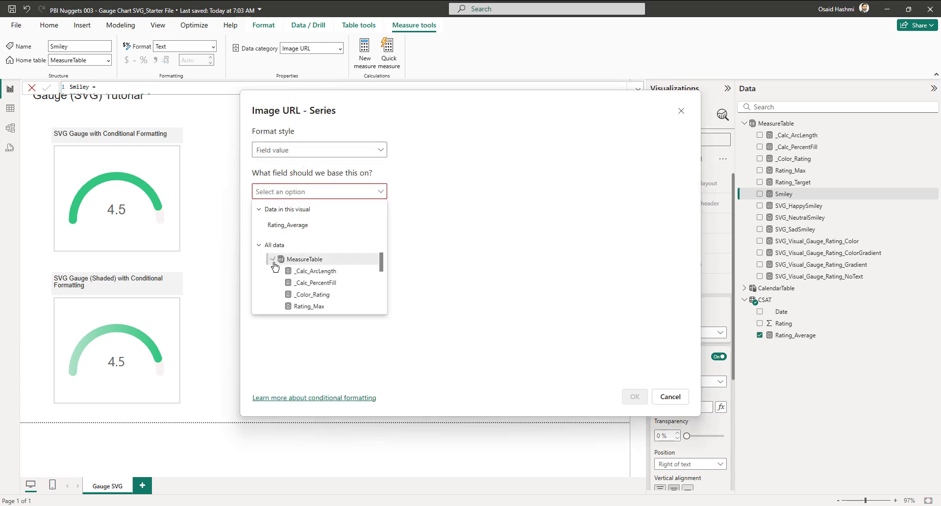
scroll(322, 295, "down", 1)
scroll(322, 295, "down", 2)
scroll(314, 294, "up", 2)
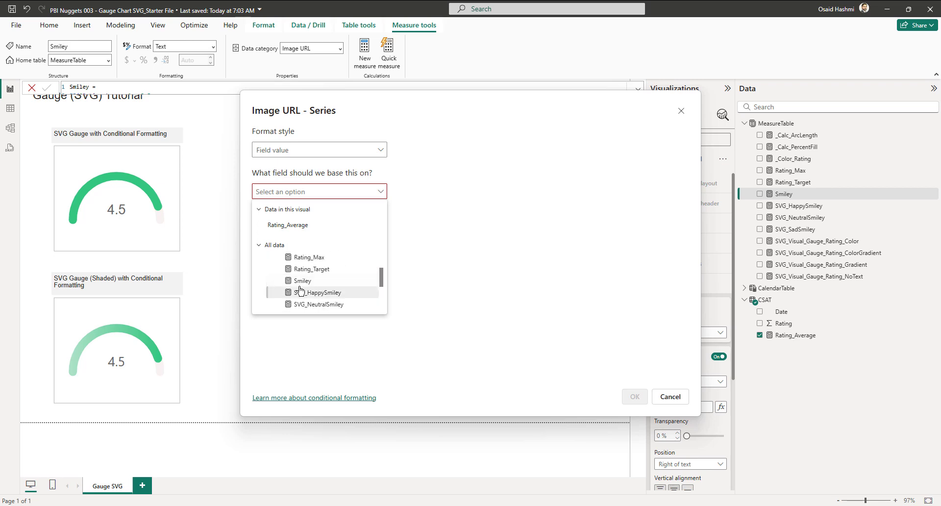
left_click(300, 284)
left_click(635, 396)
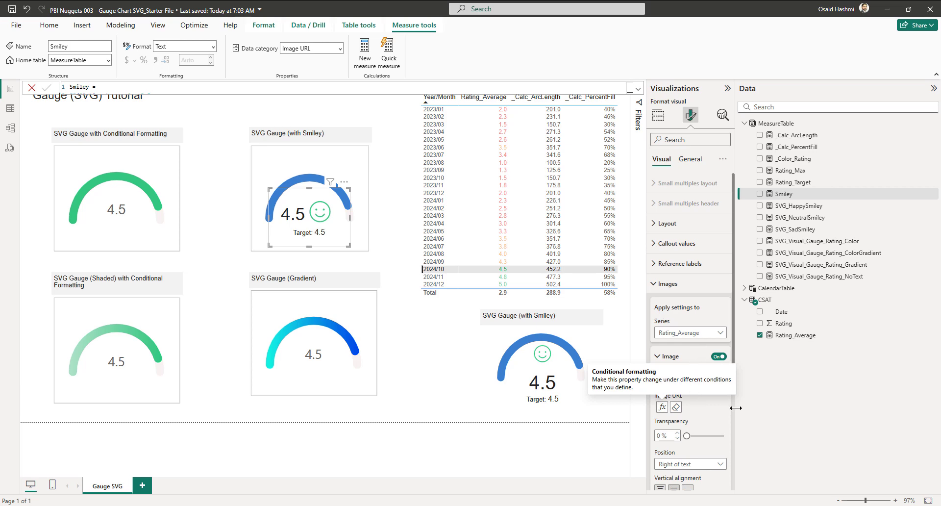
left_click(677, 338)
left_click(676, 346)
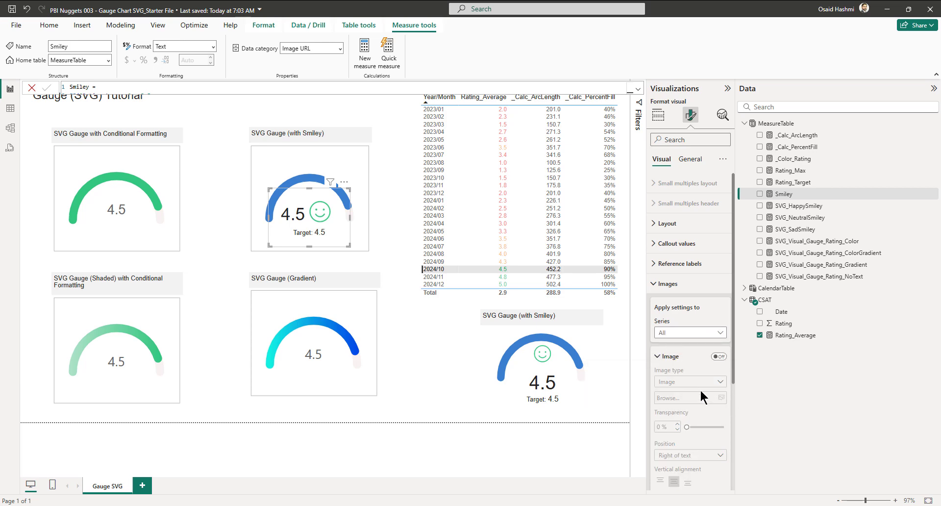
scroll(693, 387, "down", 2)
scroll(694, 387, "down", 1)
scroll(692, 387, "up", 2)
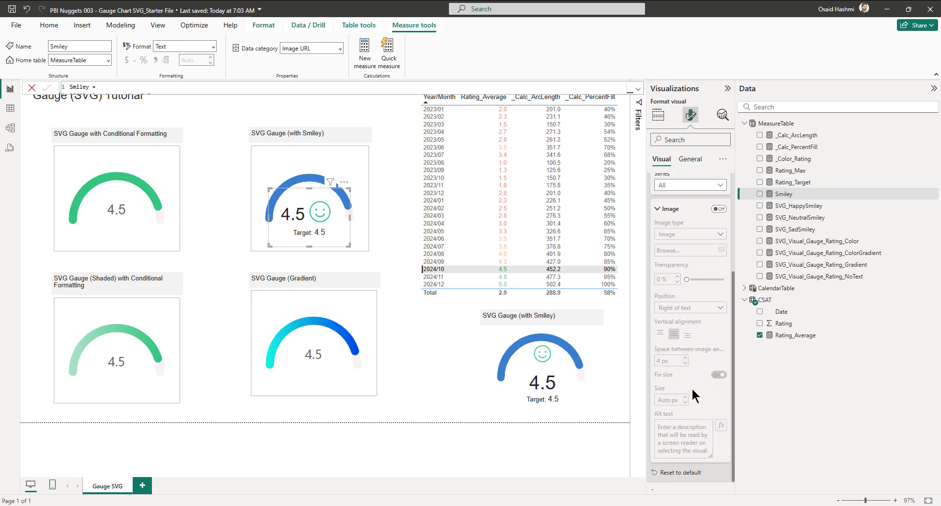
left_click(689, 271)
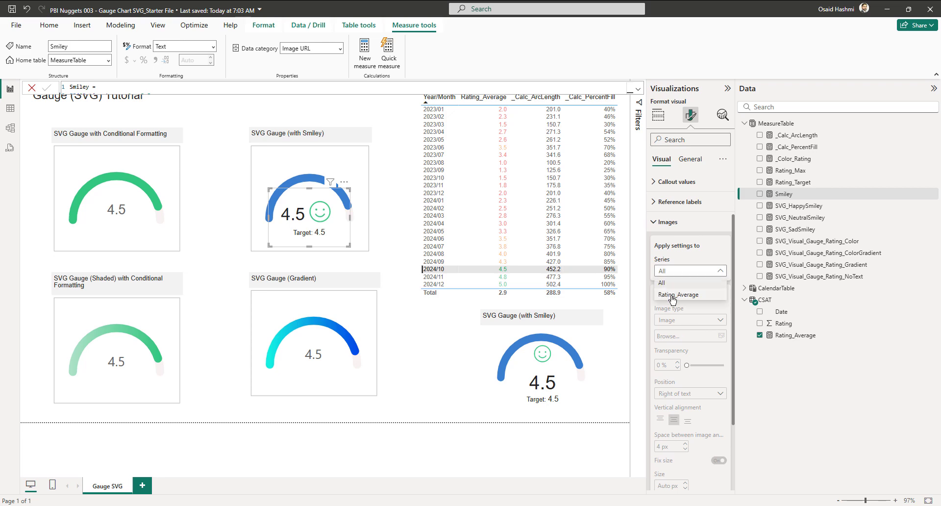
left_click(675, 296)
Place the smiley image above the text and set the space between image and text to 0 px.
scroll(692, 337, "down", 3)
left_click(681, 304)
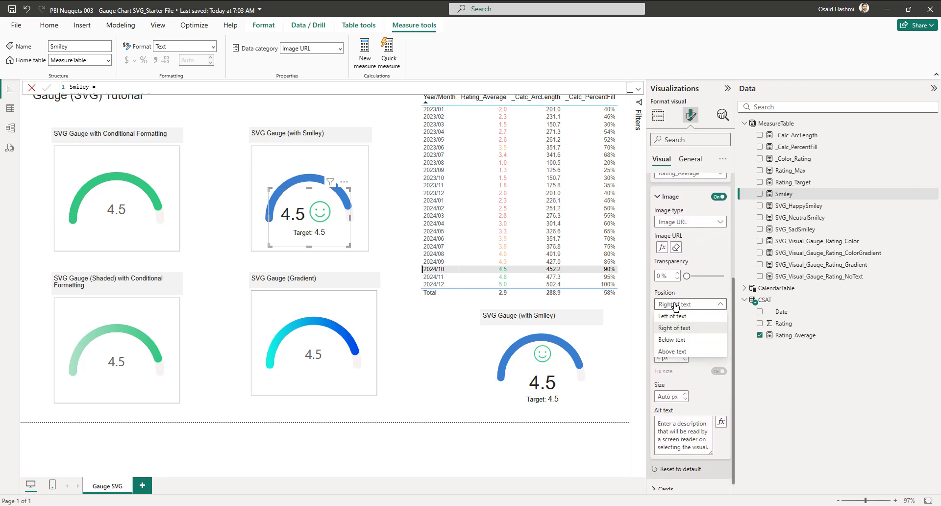
left_click(672, 351)
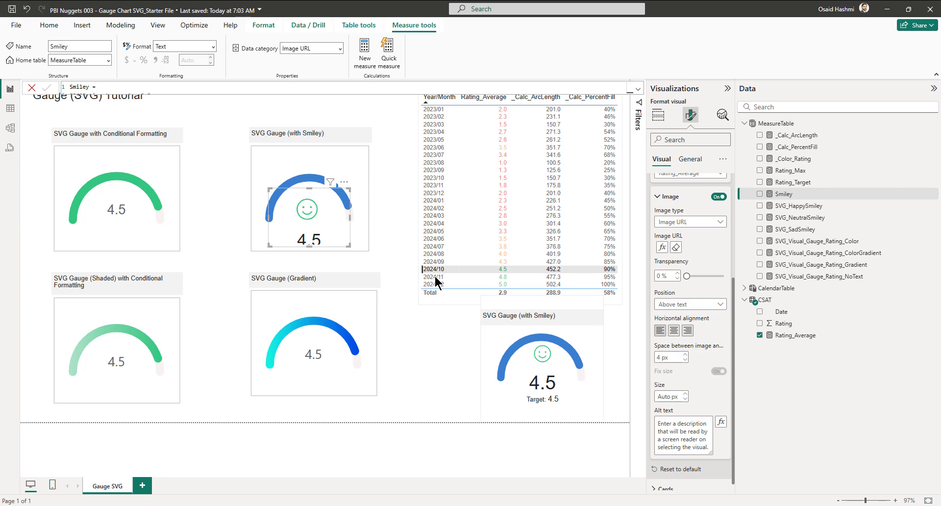
double_click(670, 357)
type("0")
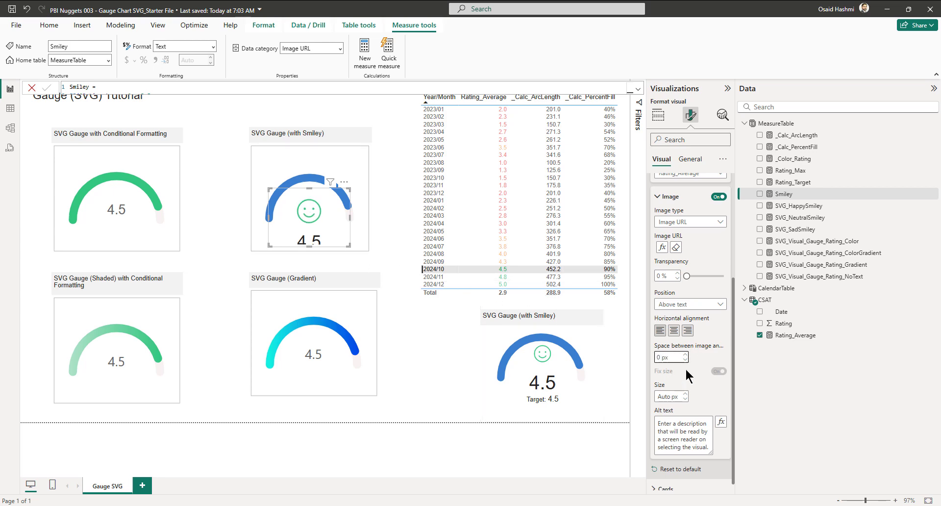
Center the smiley image horizontally and set its size to 40 px.
left_click(668, 396)
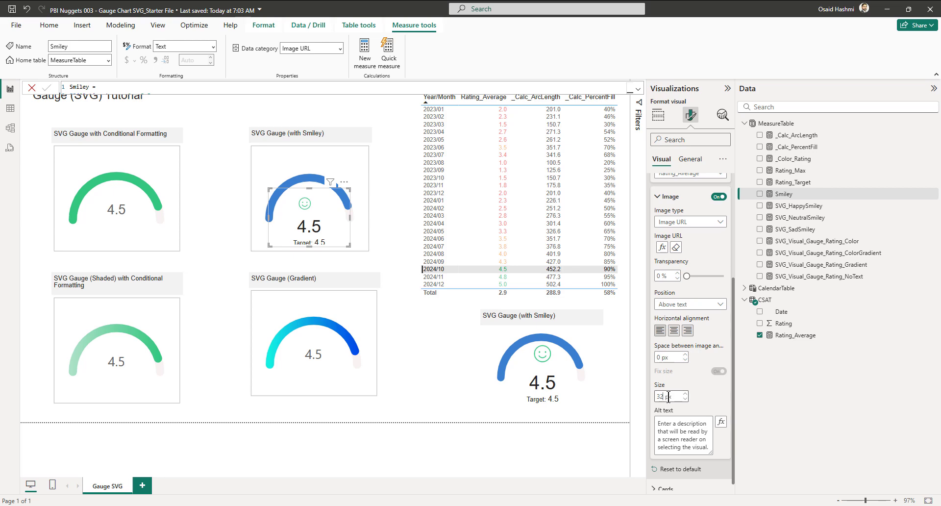
left_click(675, 333)
double_click(671, 397)
type("36")
key("Return")
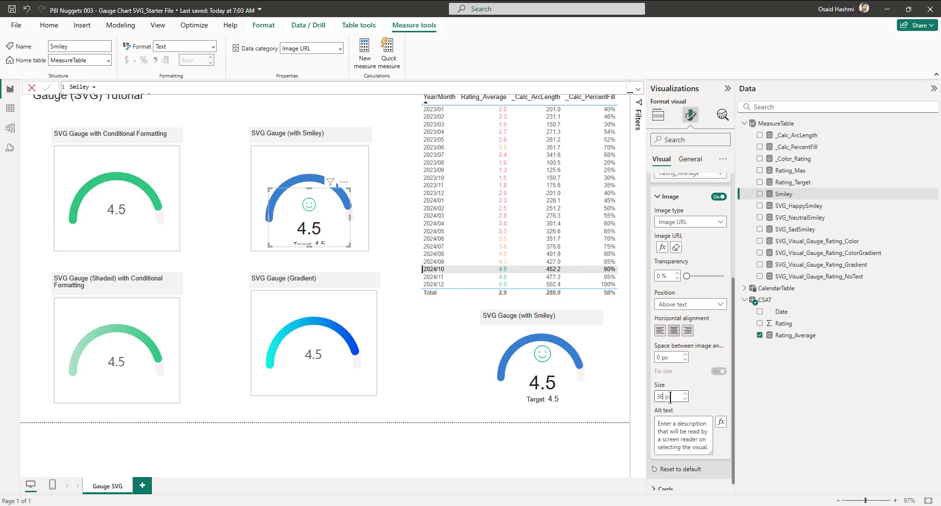
key("Up")
key("Up")
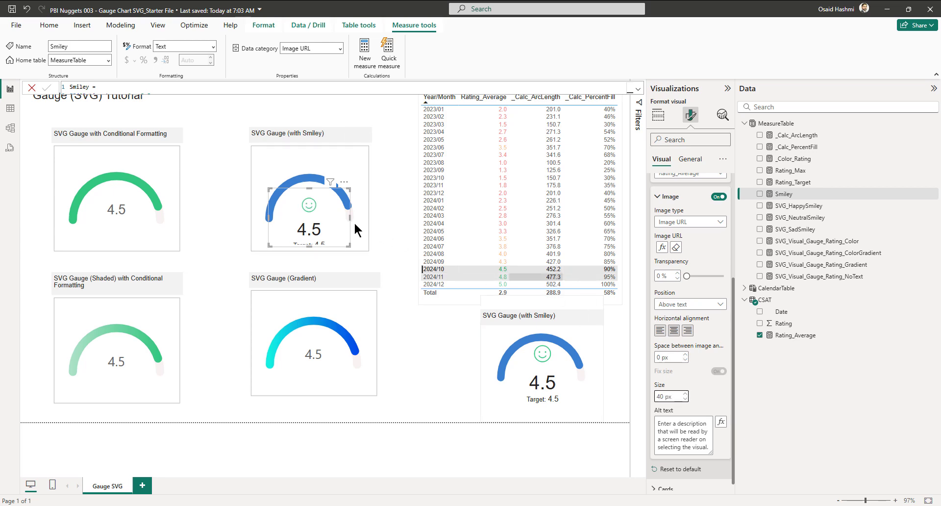
Move the overlay card slightly up inside the smiley gauge and extend its bottom edge to fit the target label.
left_click(311, 223)
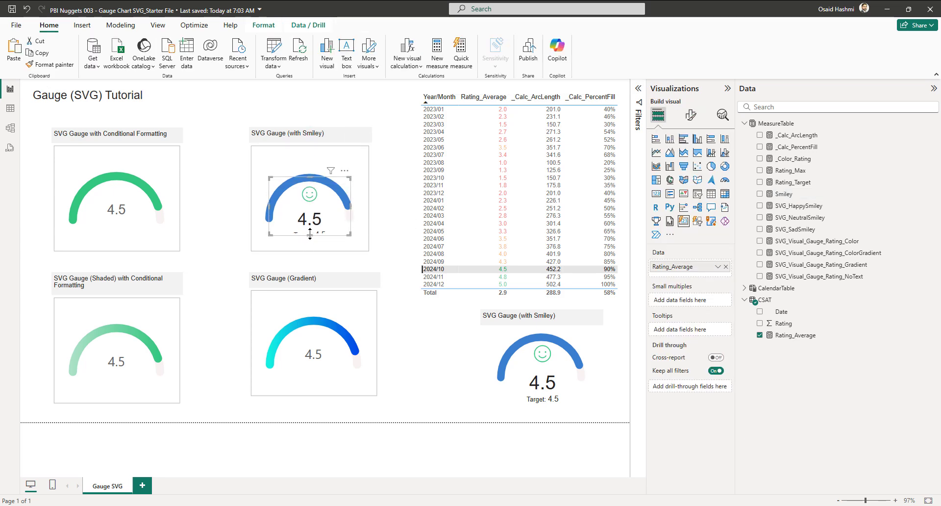
left_click_drag(310, 236, 310, 243)
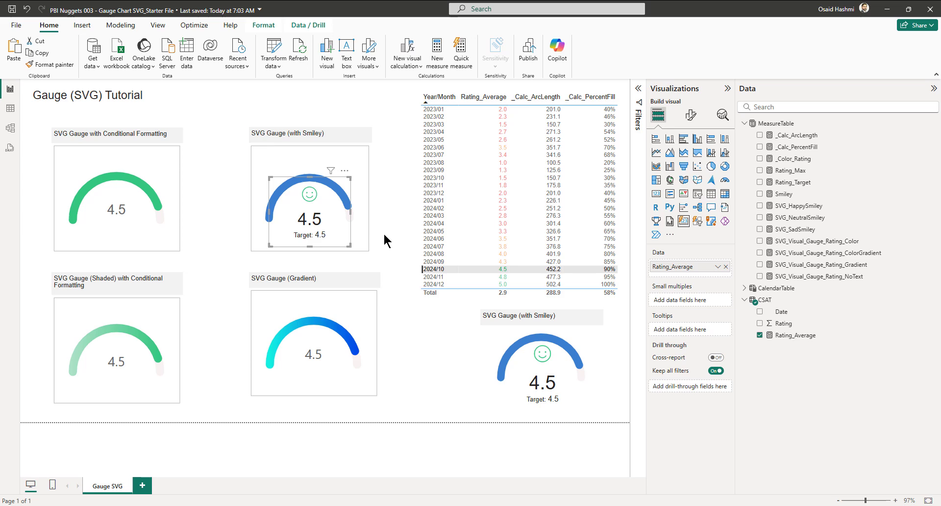
left_click(399, 198)
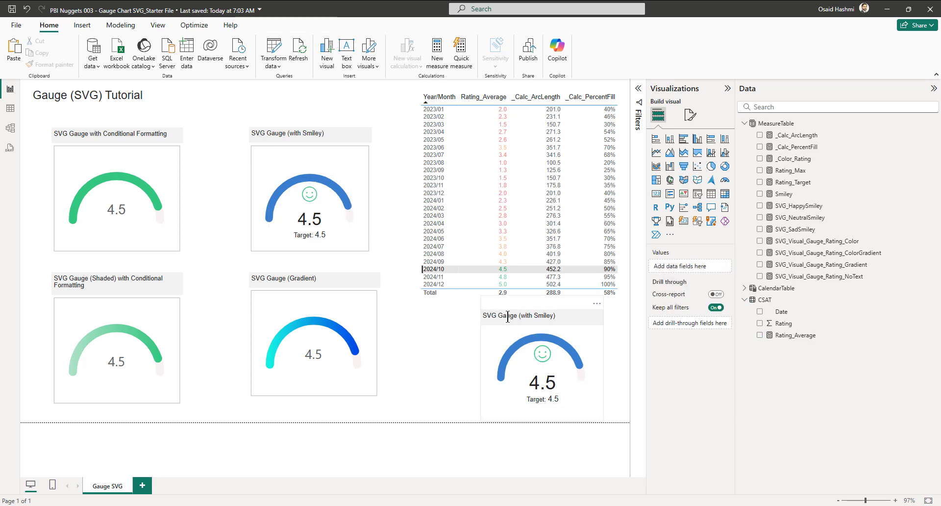
Delete the spare sample SVG Gauge (with Smiley) below the rating table.
left_click(599, 352)
key("Delete")
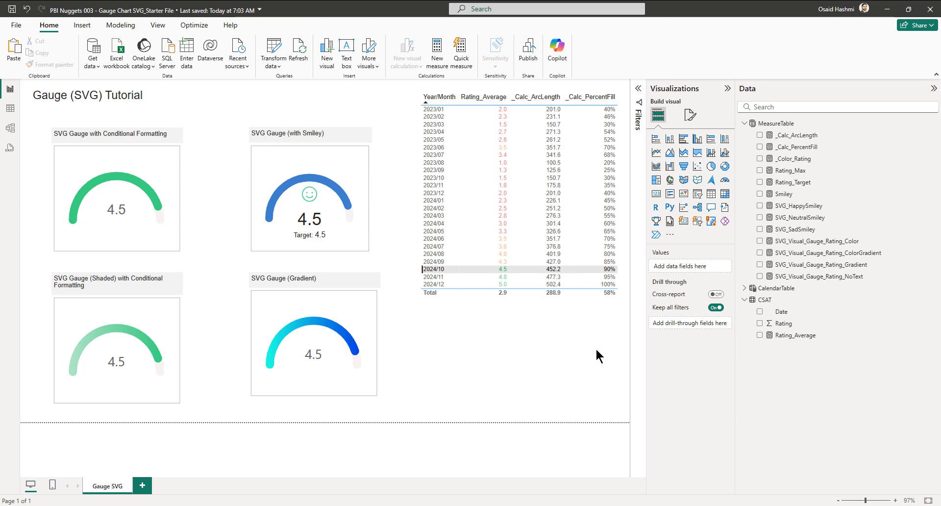
Check how the four gauges respond to the table rows 2024/02, 2024/05, 2024/07, 2024/09, 2024/10 and 2024/12.
left_click(442, 208)
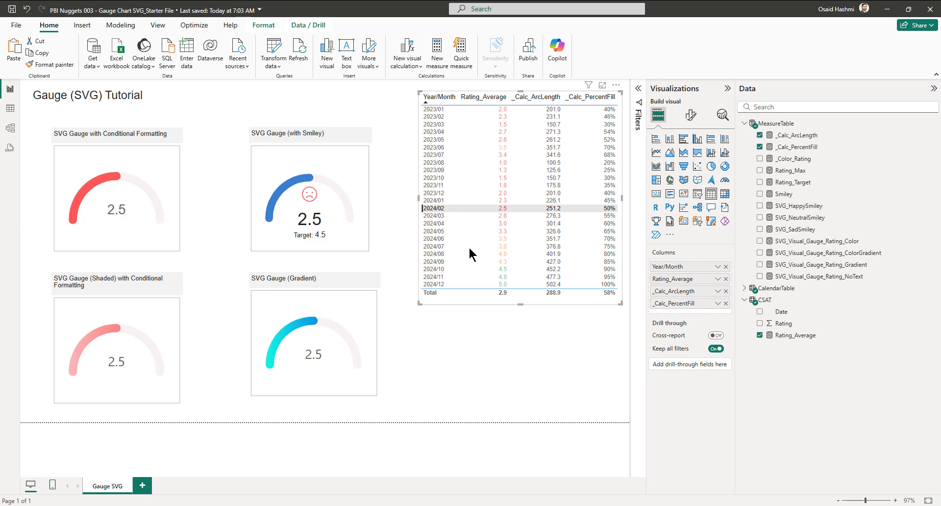
left_click(439, 232)
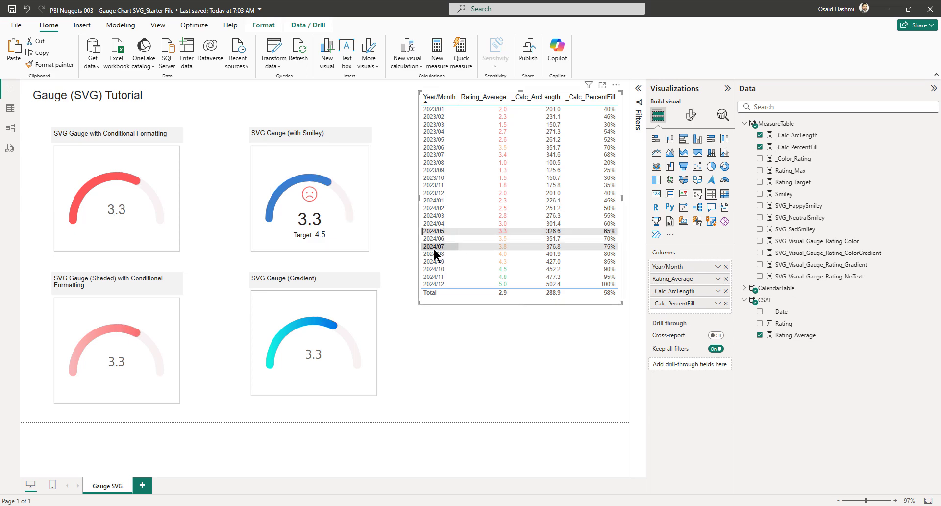
left_click(433, 246)
left_click(434, 261)
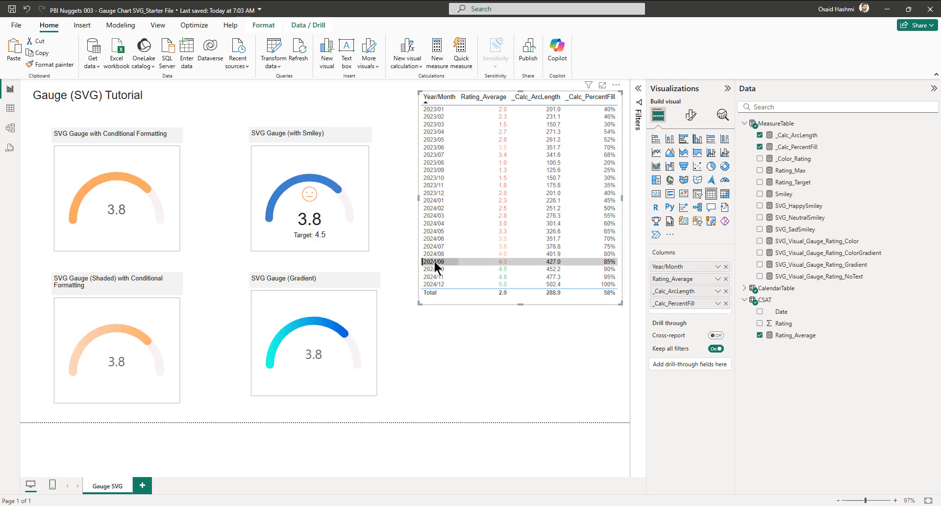
left_click(434, 269)
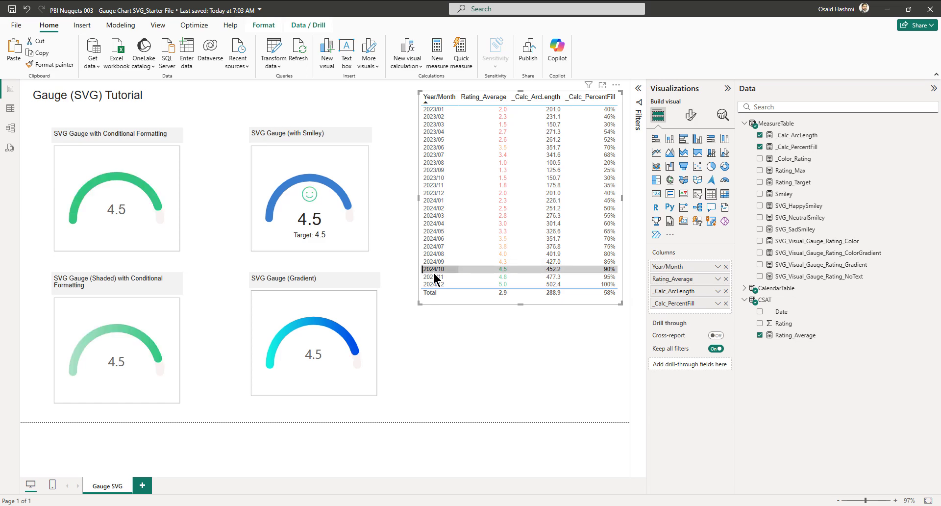
left_click(435, 285)
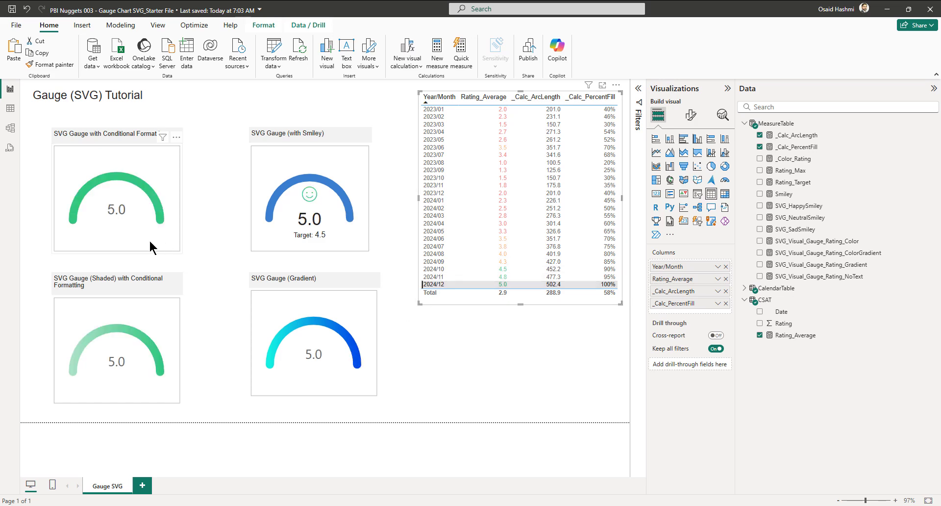